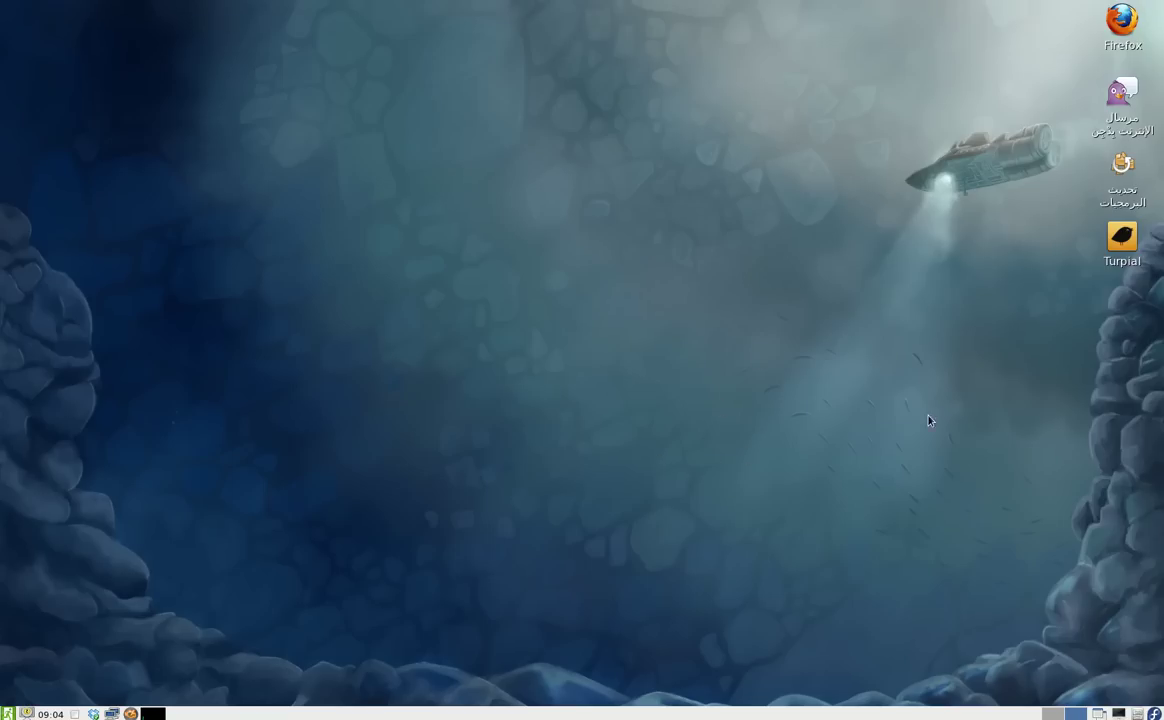
Step: Open the system language settings by entering the account password, examine the list of default languages, and cancel
{"action": "right_click", "coordinate": [1056, 645]}
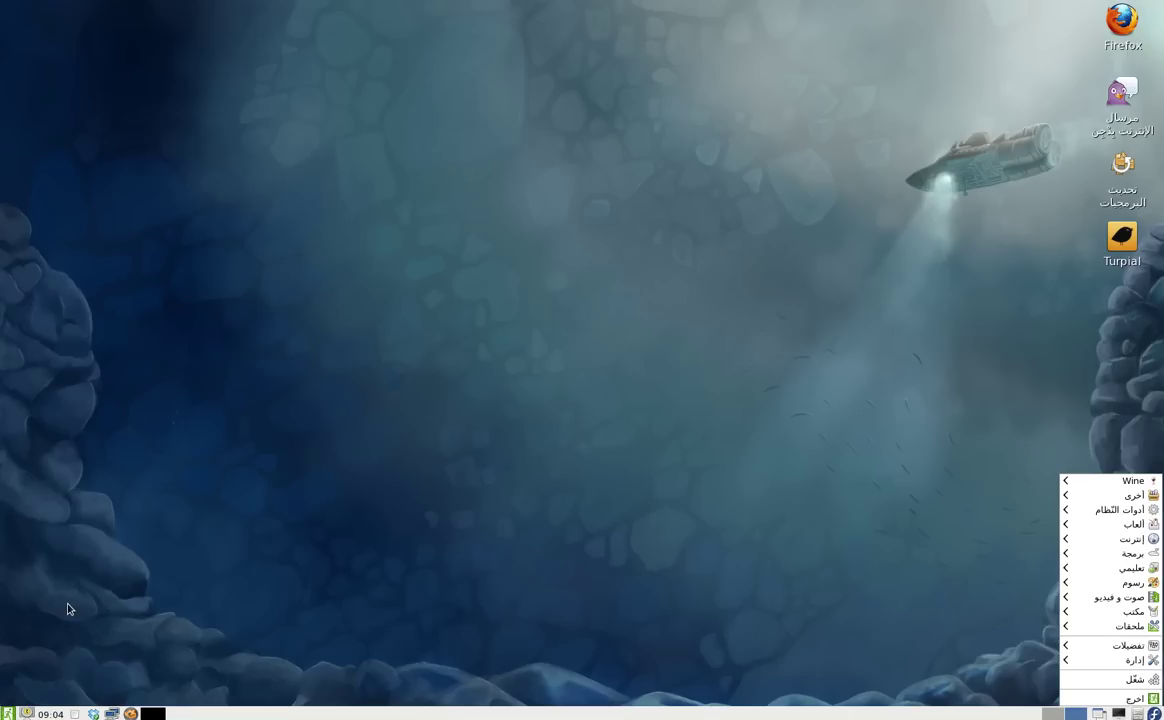
{"action": "mouse_move", "coordinate": [1133, 668]}
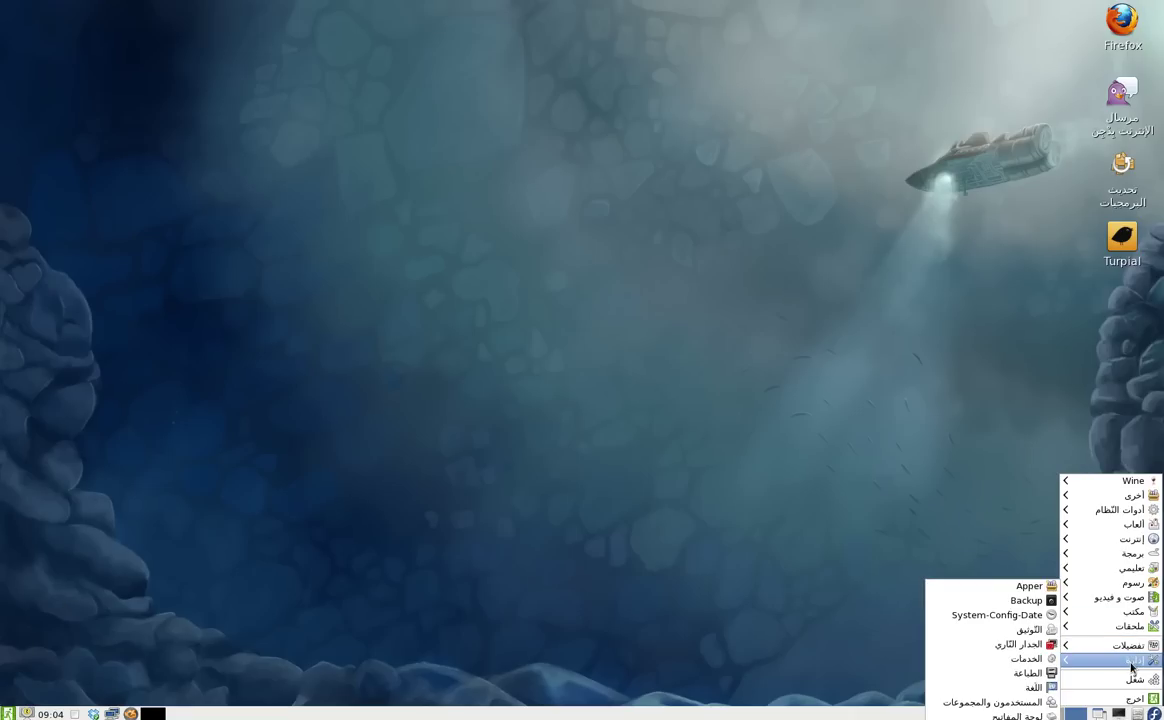
{"action": "left_click", "coordinate": [1025, 696]}
{"action": "type", "text": "********"}
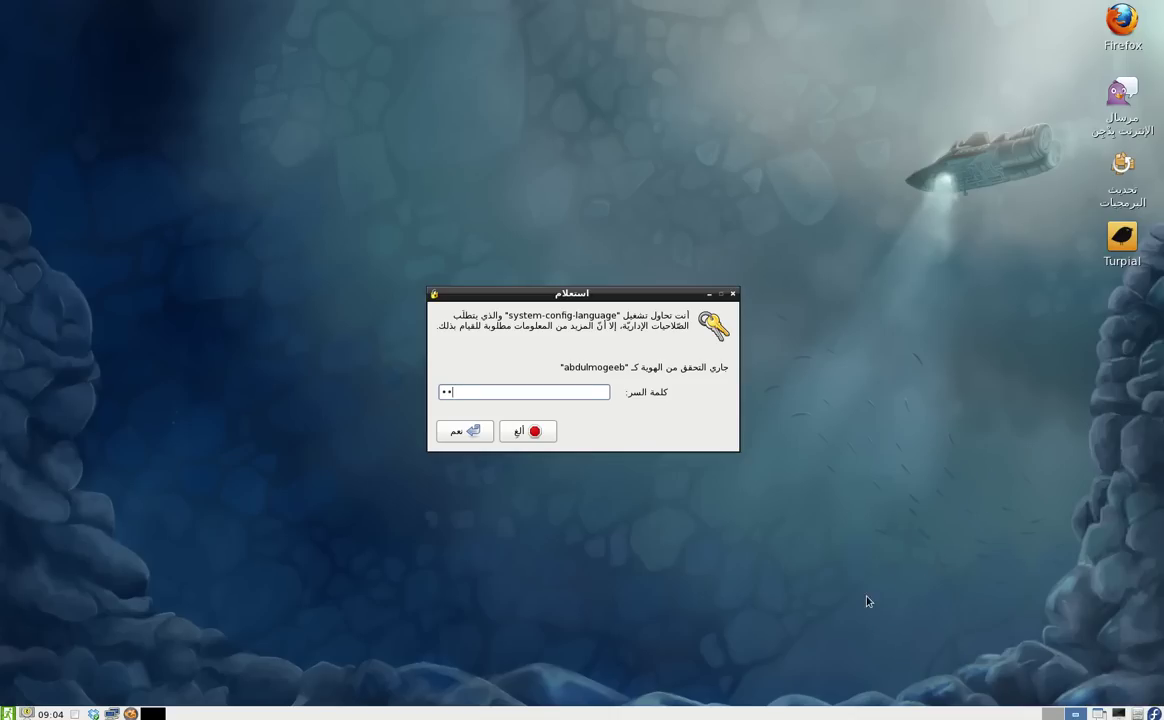
{"action": "left_click", "coordinate": [468, 431]}
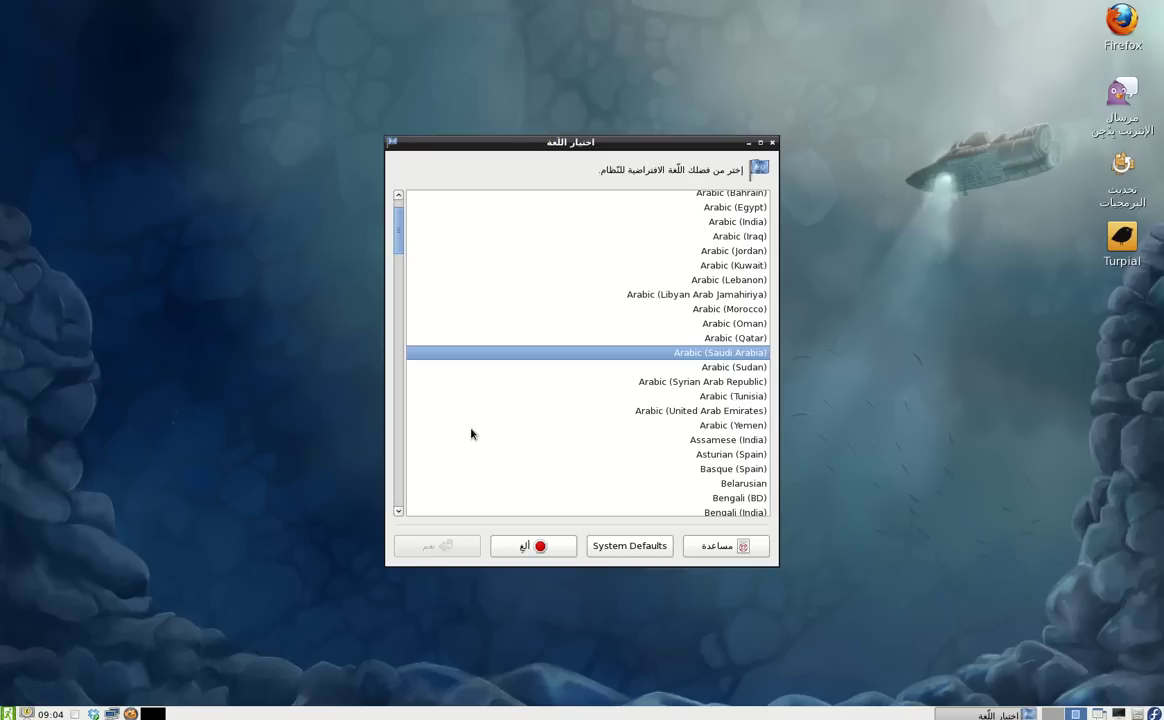
{"action": "mouse_move", "coordinate": [400, 247]}
{"action": "left_mouse_down"}
{"action": "mouse_move", "coordinate": [390, 463]}
{"action": "mouse_move", "coordinate": [397, 234]}
{"action": "left_mouse_up"}
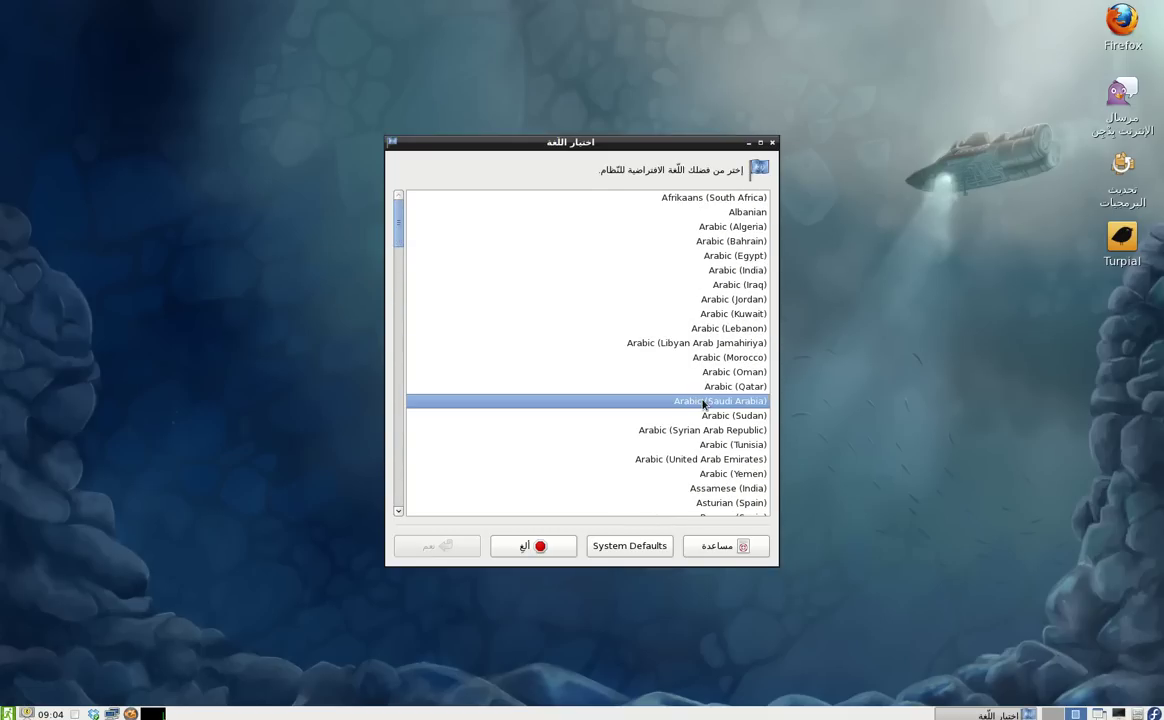
{"action": "left_click", "coordinate": [506, 551]}
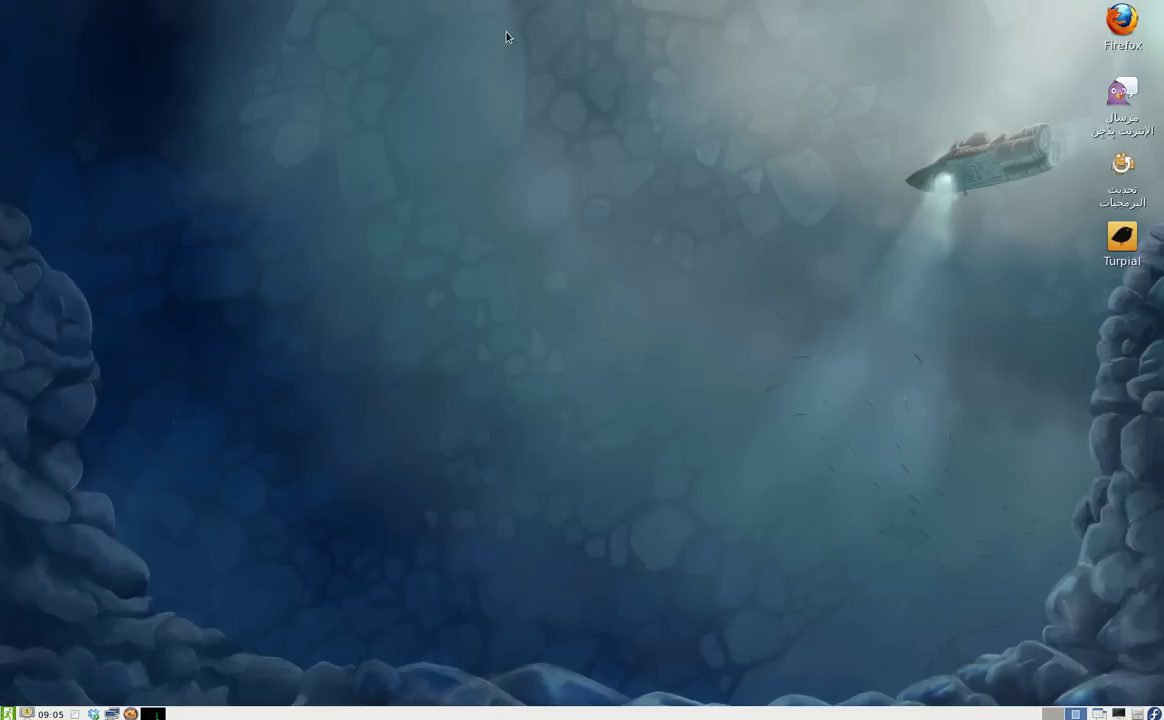
{"action": "left_click_drag", "start_coordinate": [1059, 2], "coordinate": [1123, 397]}
{"action": "left_click", "coordinate": [938, 262]}
Step: Open the Desktop Preferences dialog and move it higher on the desktop
{"action": "right_click", "coordinate": [466, 126]}
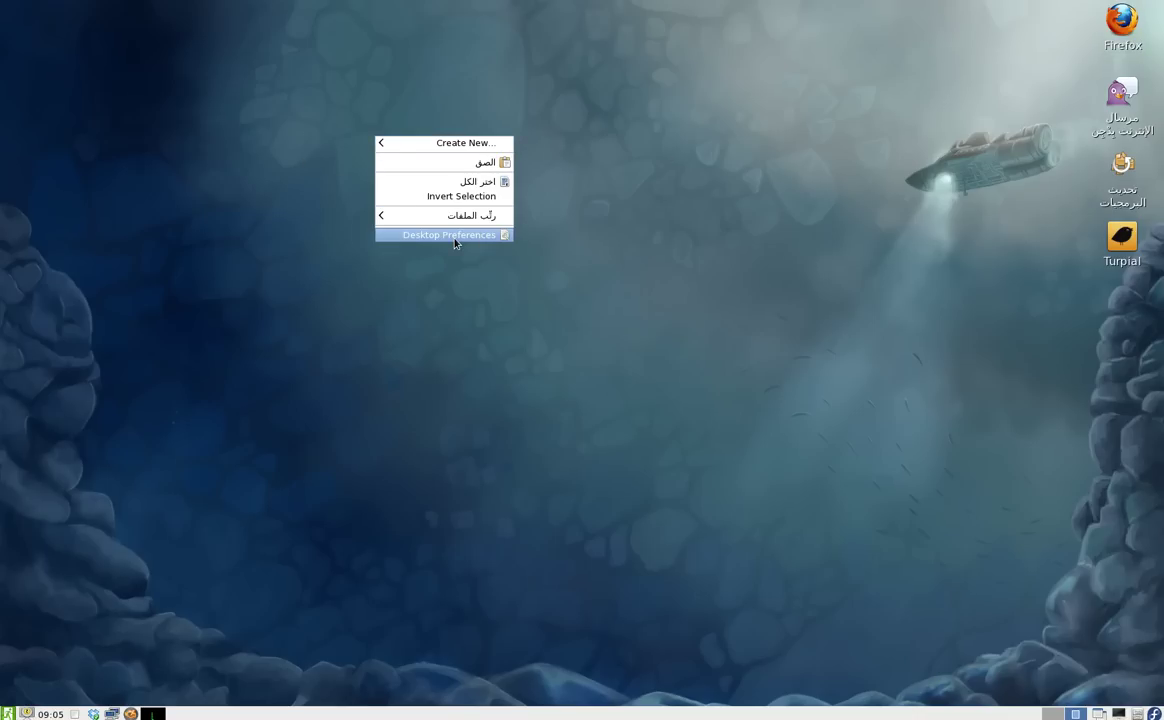
{"action": "left_click", "coordinate": [478, 239]}
{"action": "left_click_drag", "start_coordinate": [517, 254], "coordinate": [499, 154]}
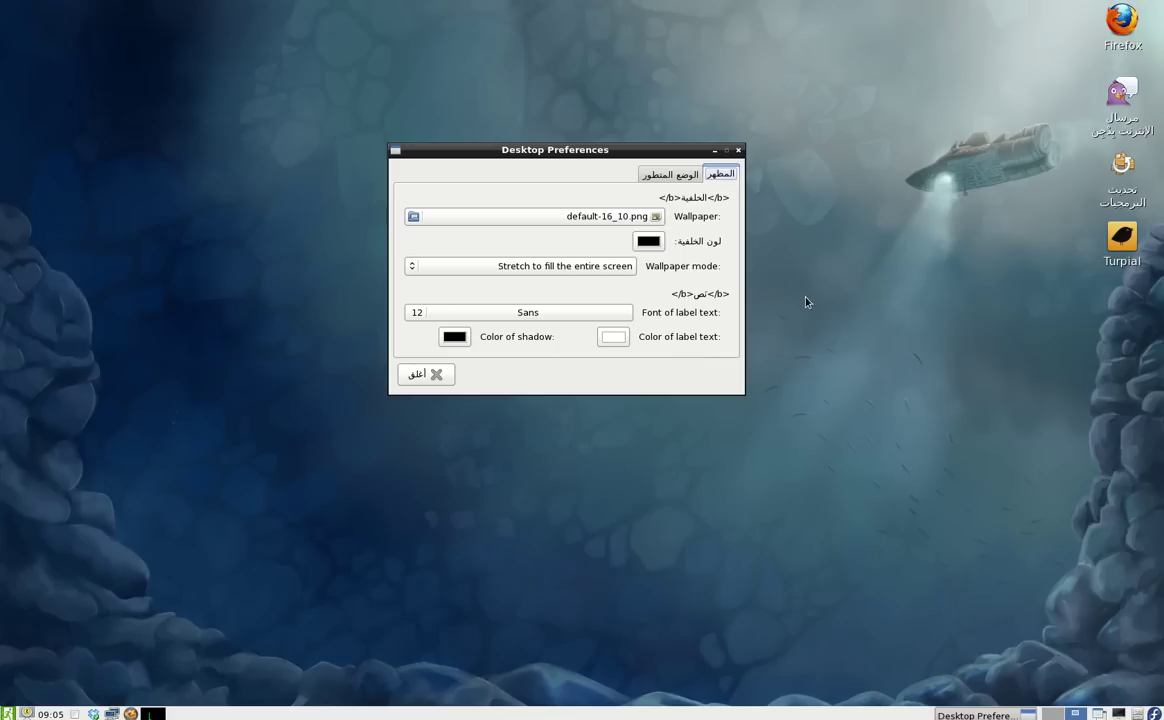
Step: Preview several images in the system backgrounds folder and set earth_from_space.jpg as the wallpaper
{"action": "left_click", "coordinate": [590, 215]}
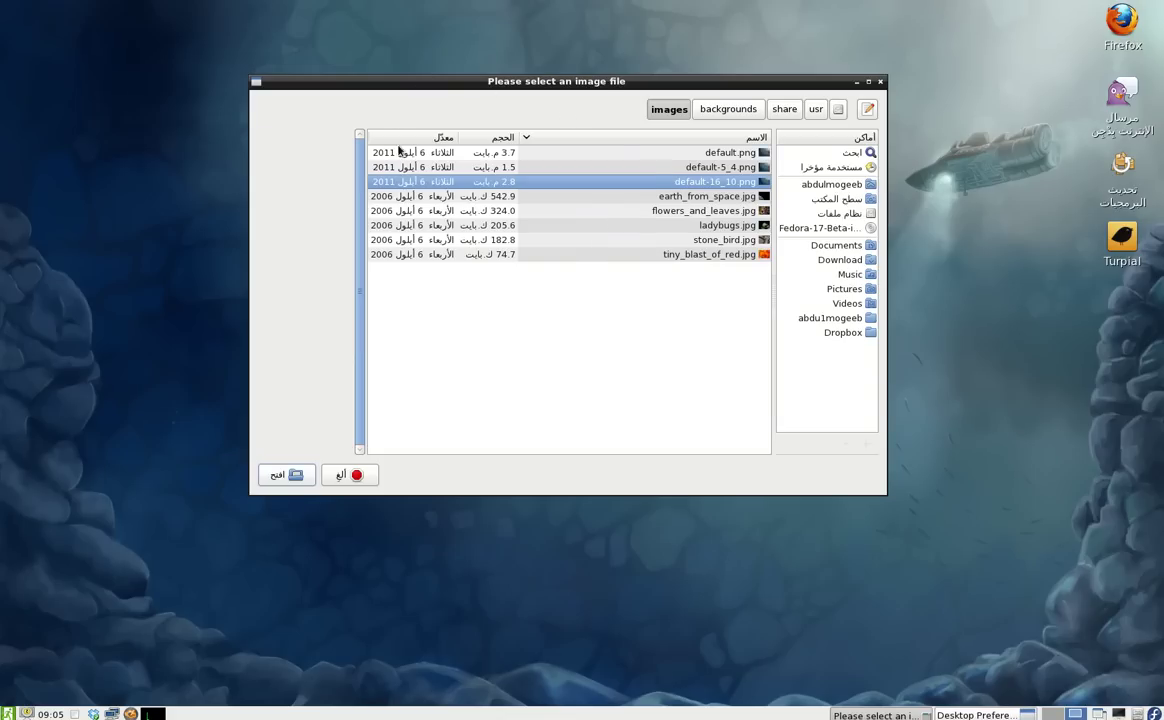
{"action": "left_click", "coordinate": [743, 198]}
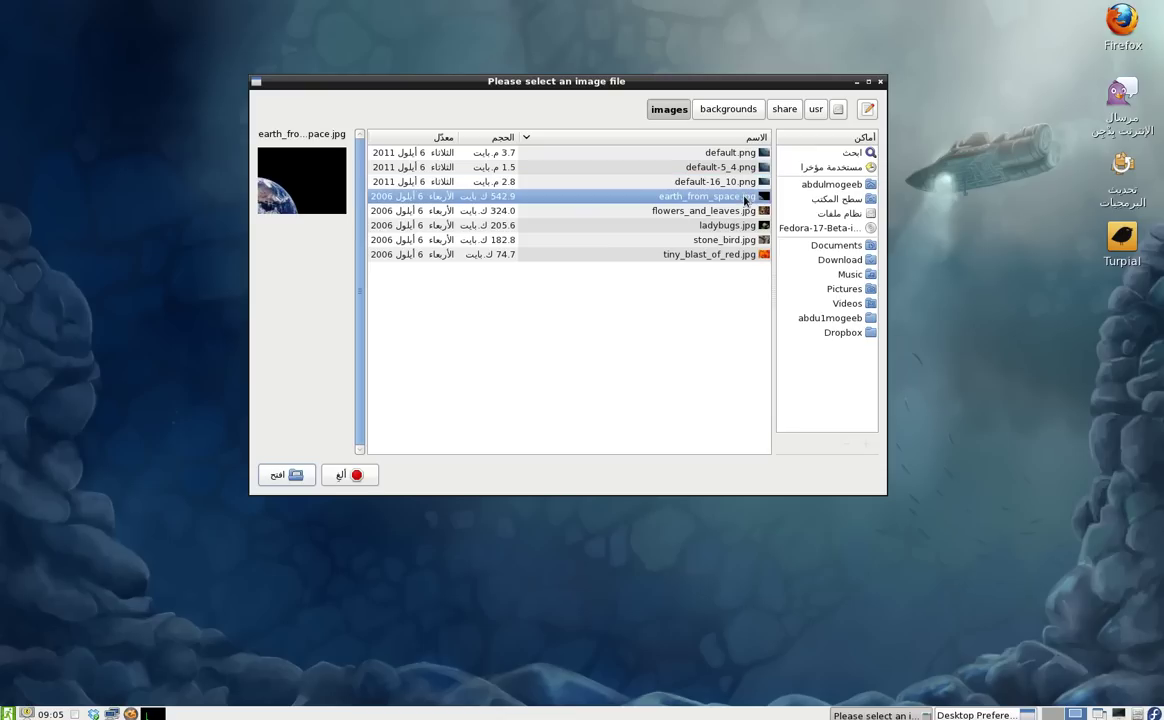
{"action": "left_click", "coordinate": [742, 229]}
{"action": "left_click", "coordinate": [735, 240]}
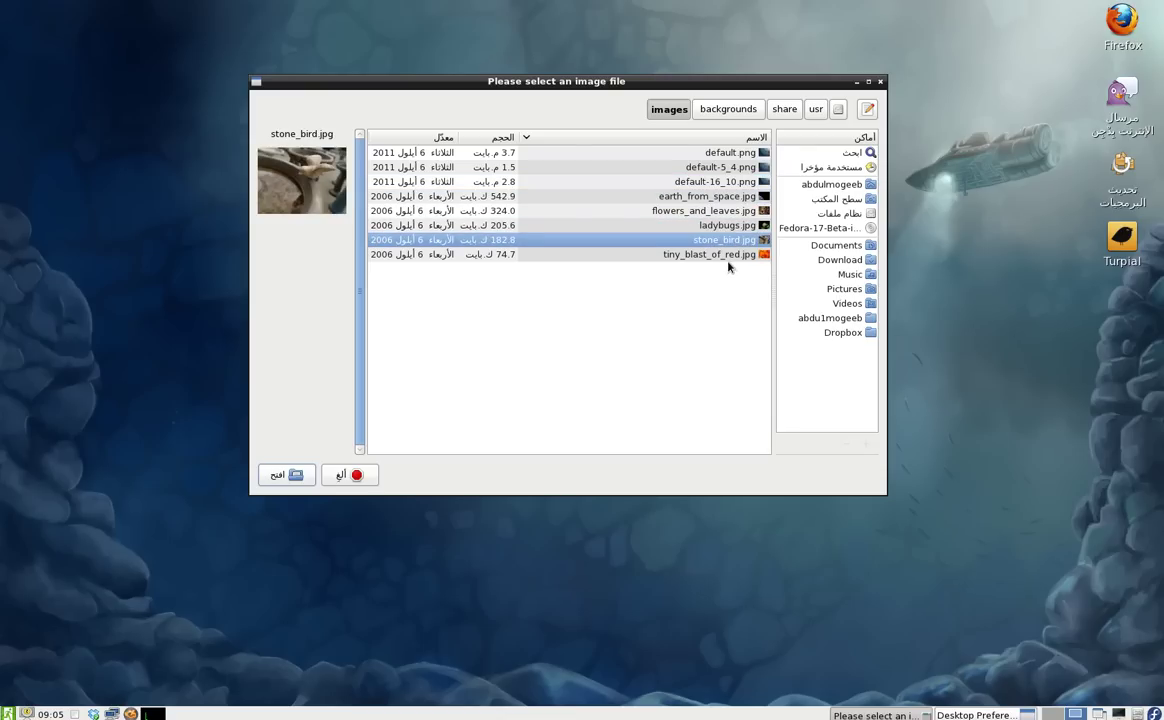
{"action": "left_click", "coordinate": [732, 254]}
{"action": "left_click", "coordinate": [728, 168]}
{"action": "left_click", "coordinate": [727, 182]}
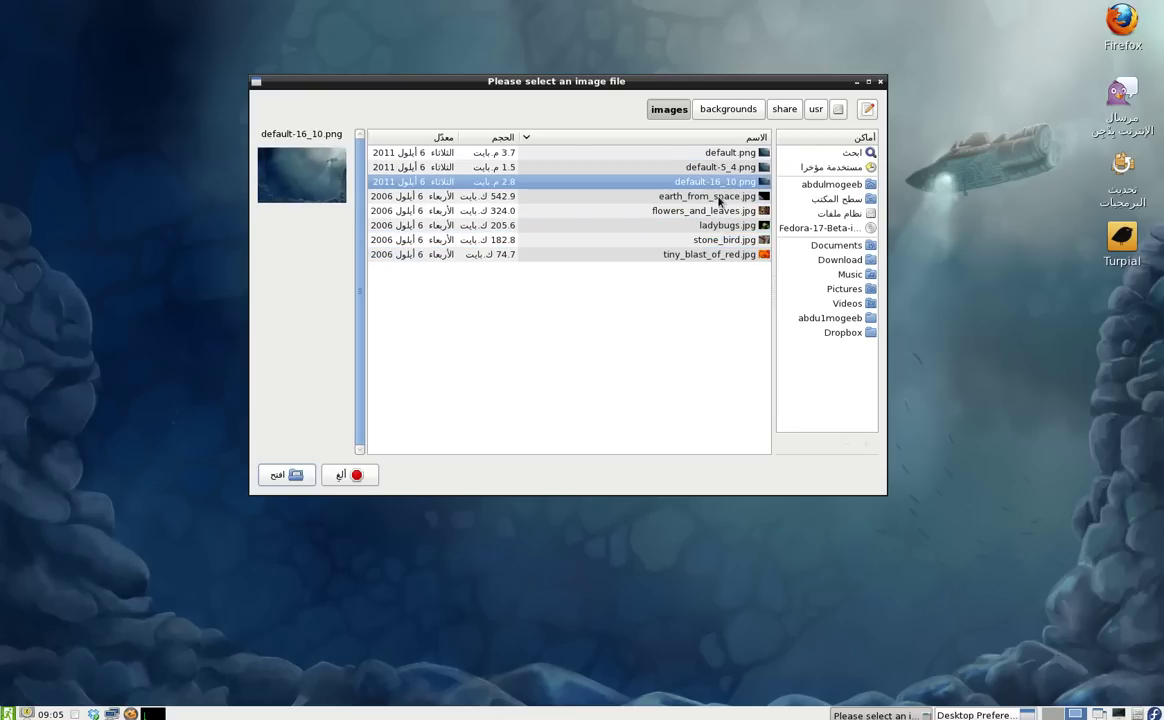
{"action": "left_click", "coordinate": [722, 197]}
{"action": "double_click", "coordinate": [720, 197]}
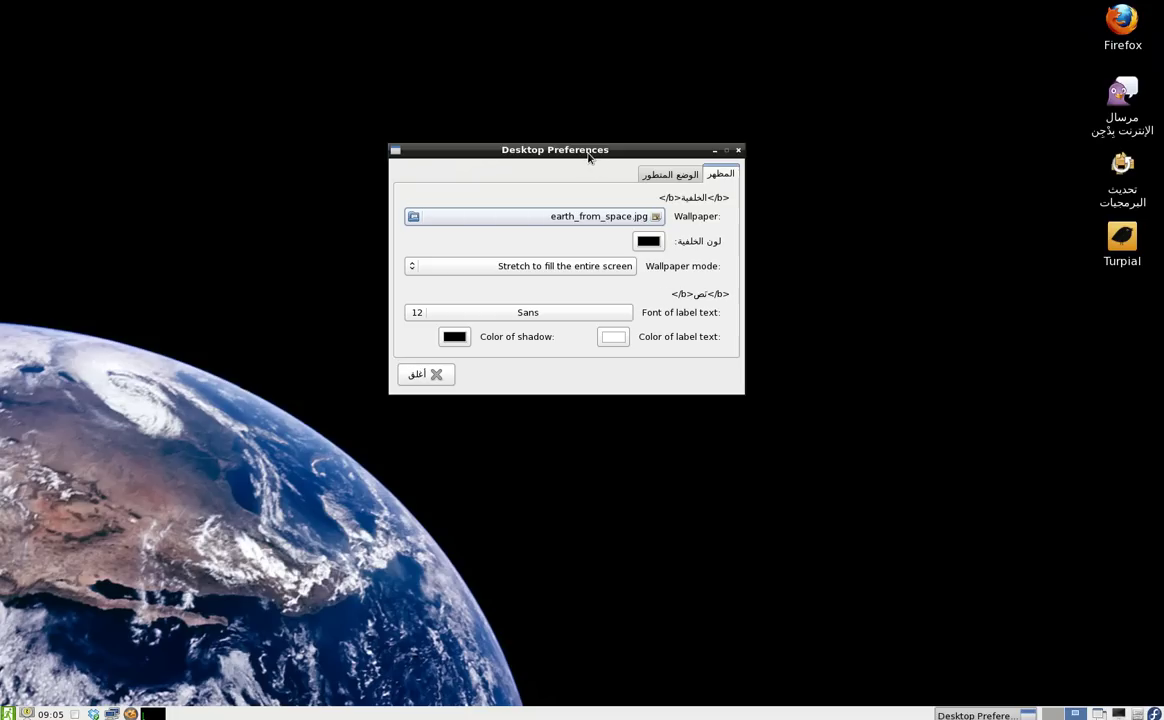
Step: Try the "Center on the screen" wallpaper mode, restore "Stretch to fill the entire screen", and close the desktop preferences
{"action": "left_click_drag", "start_coordinate": [588, 155], "coordinate": [618, 102]}
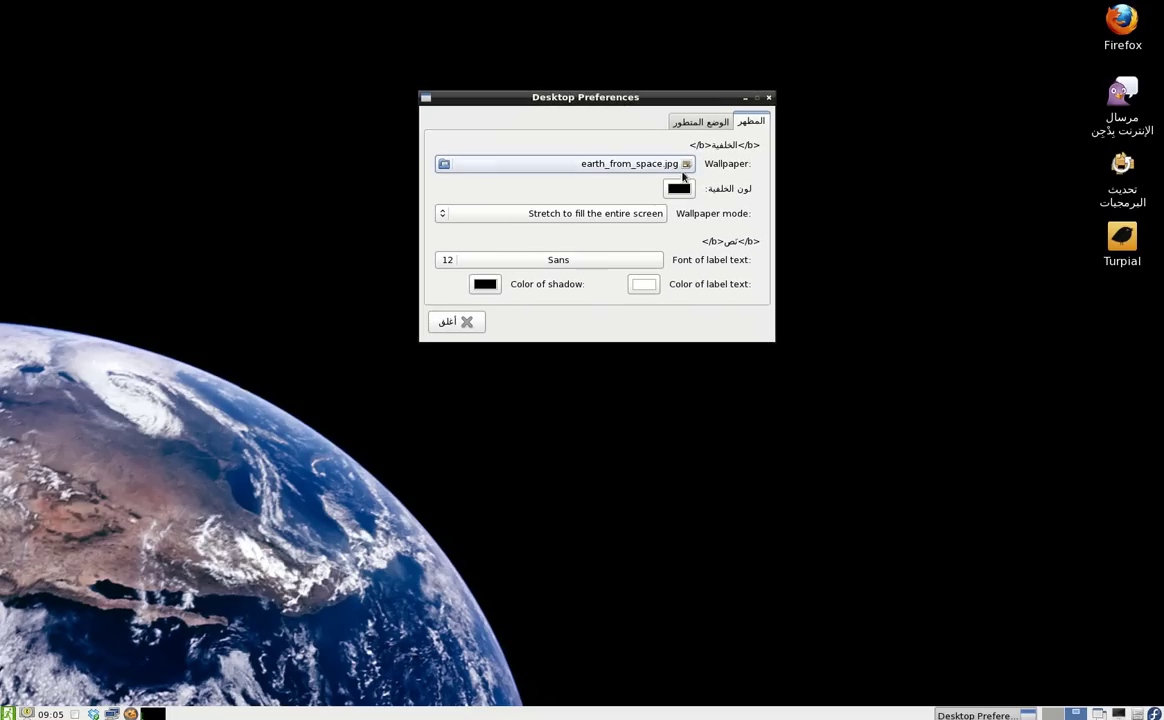
{"action": "left_click", "coordinate": [618, 214]}
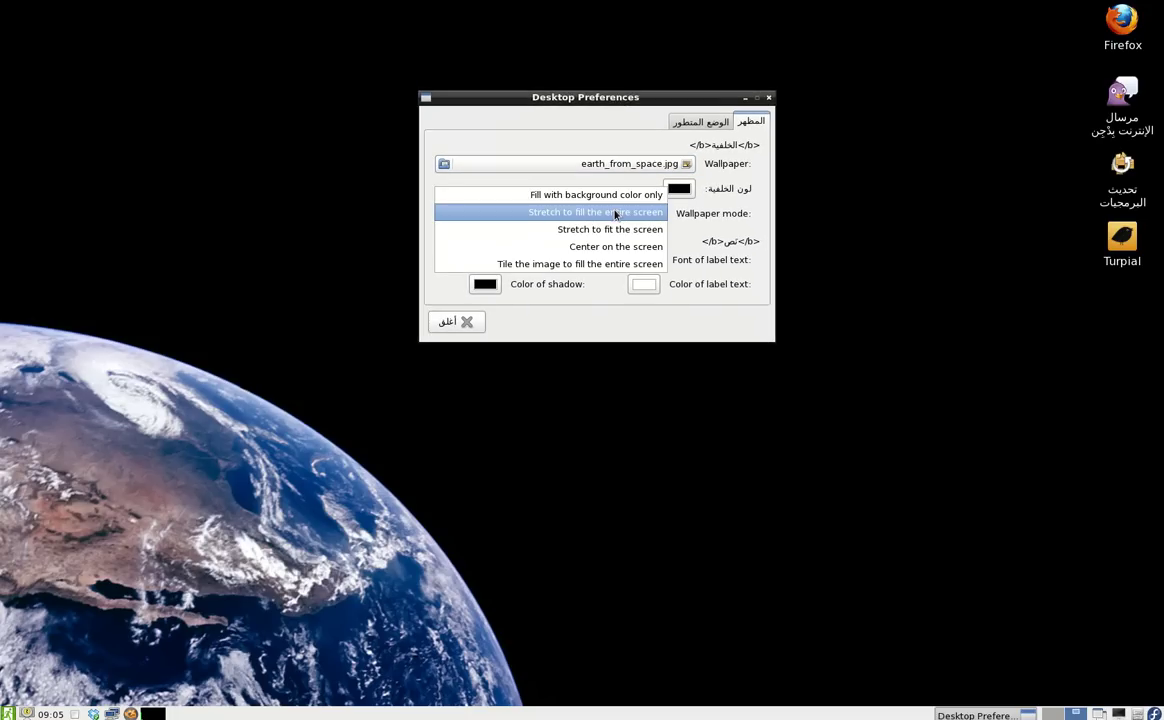
{"action": "left_click", "coordinate": [607, 246]}
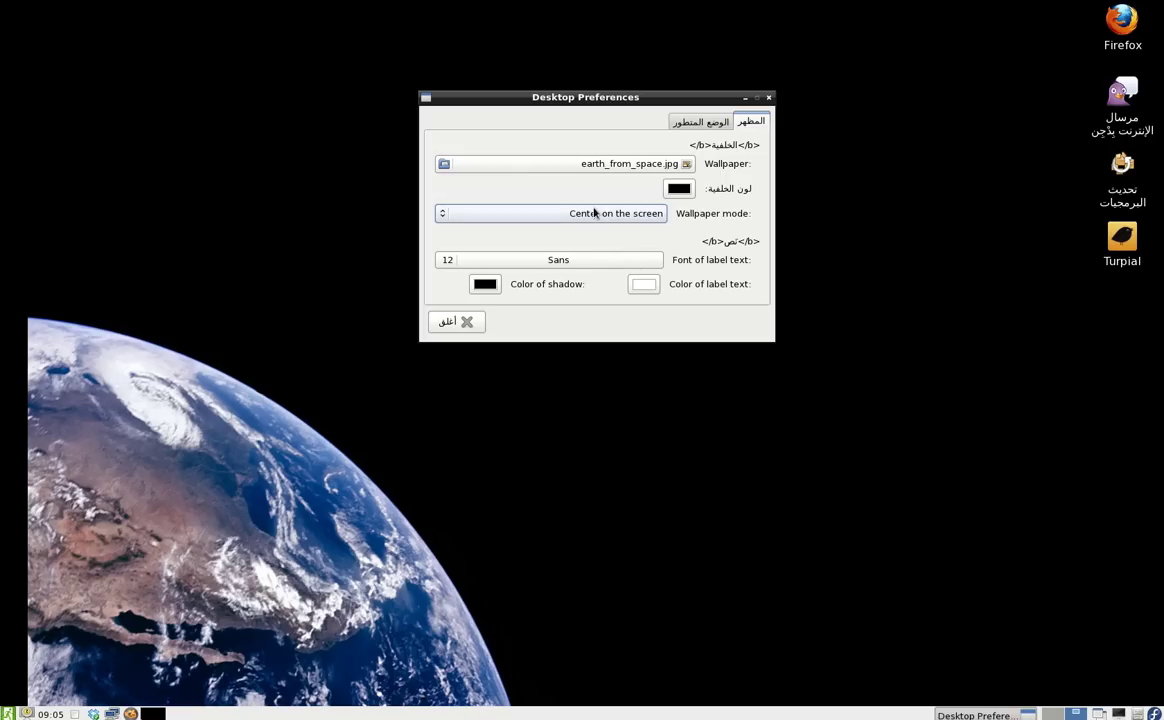
{"action": "scroll", "coordinate": [594, 218], "scroll_direction": "down", "scroll_amount": 1}
{"action": "scroll", "coordinate": [594, 222], "scroll_direction": "up", "scroll_amount": 4}
{"action": "scroll", "coordinate": [594, 222], "scroll_direction": "down", "scroll_amount": 2}
{"action": "scroll", "coordinate": [594, 222], "scroll_direction": "up", "scroll_amount": 1}
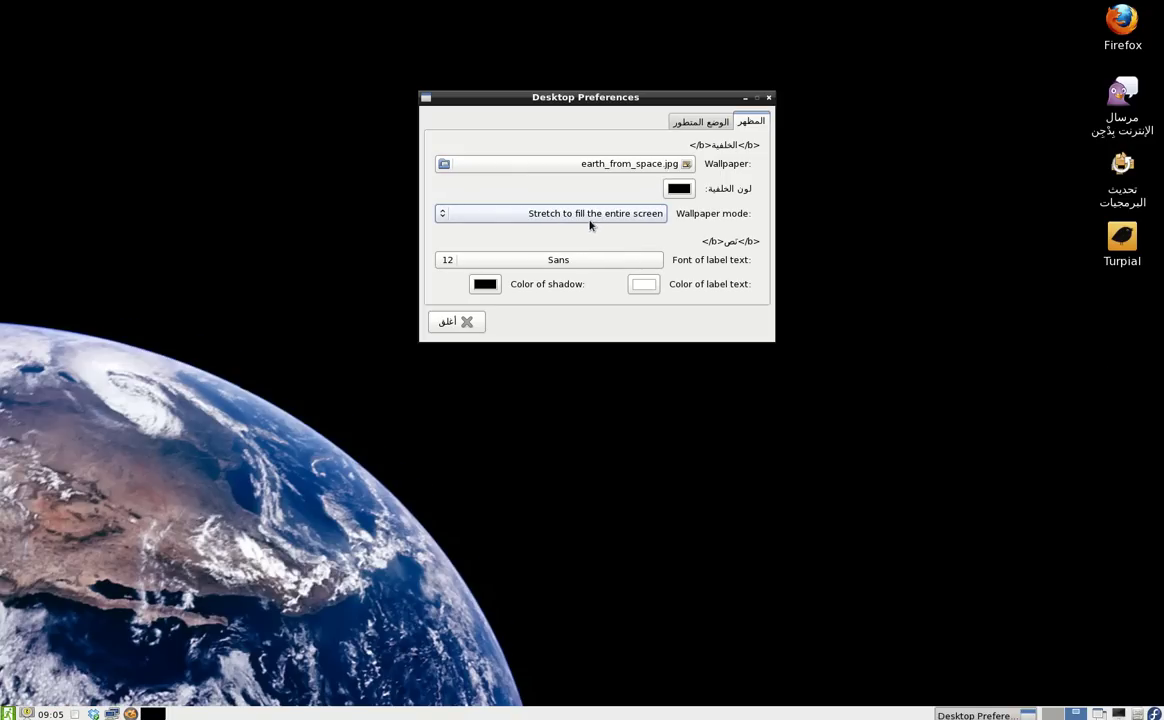
{"action": "left_click", "coordinate": [480, 322]}
{"action": "right_click", "coordinate": [597, 84]}
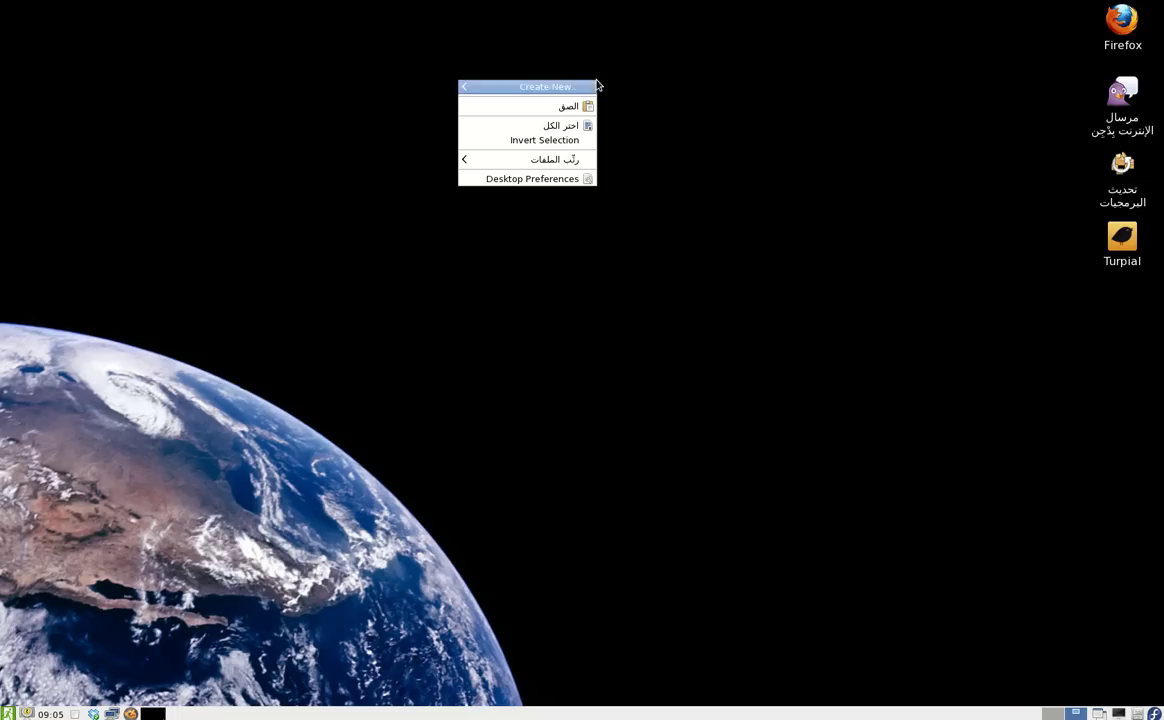
{"action": "mouse_move", "coordinate": [570, 86]}
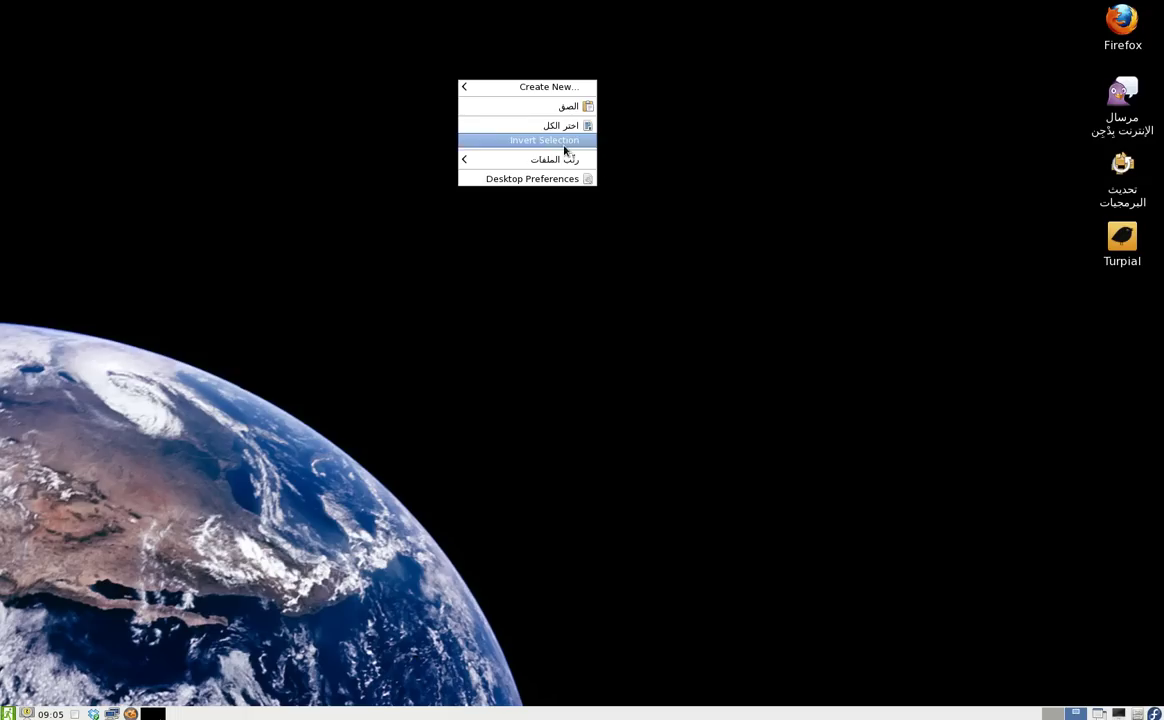
{"action": "mouse_move", "coordinate": [577, 165]}
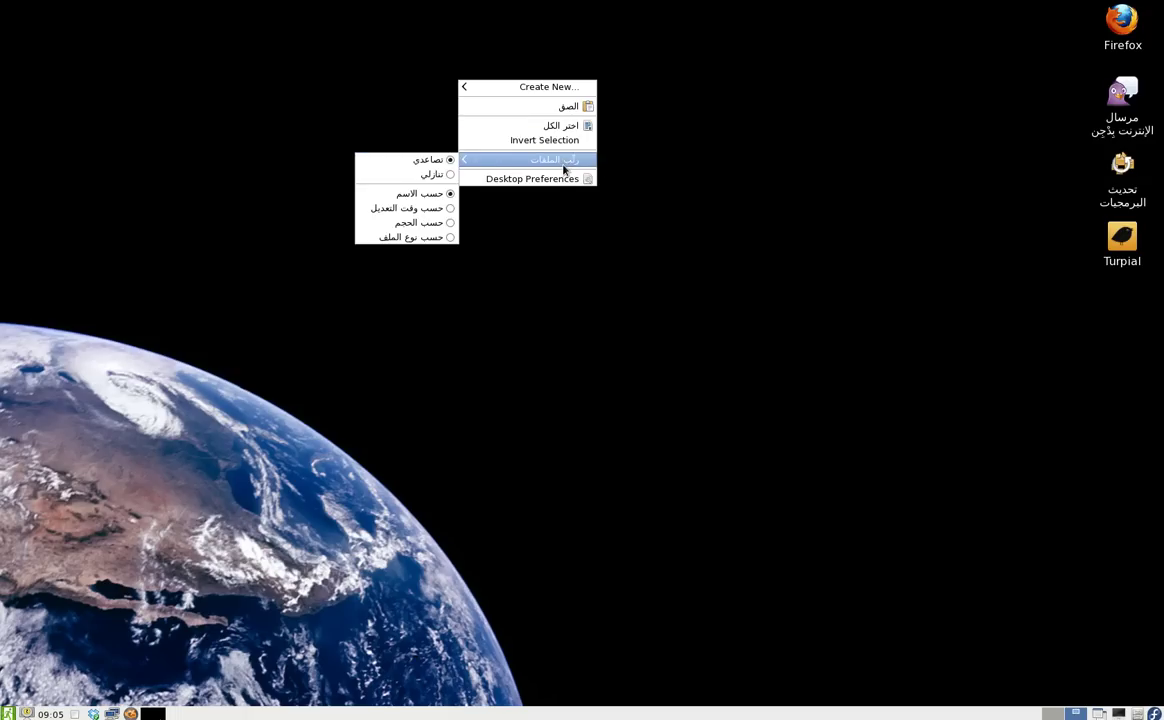
{"action": "left_click", "coordinate": [733, 135]}
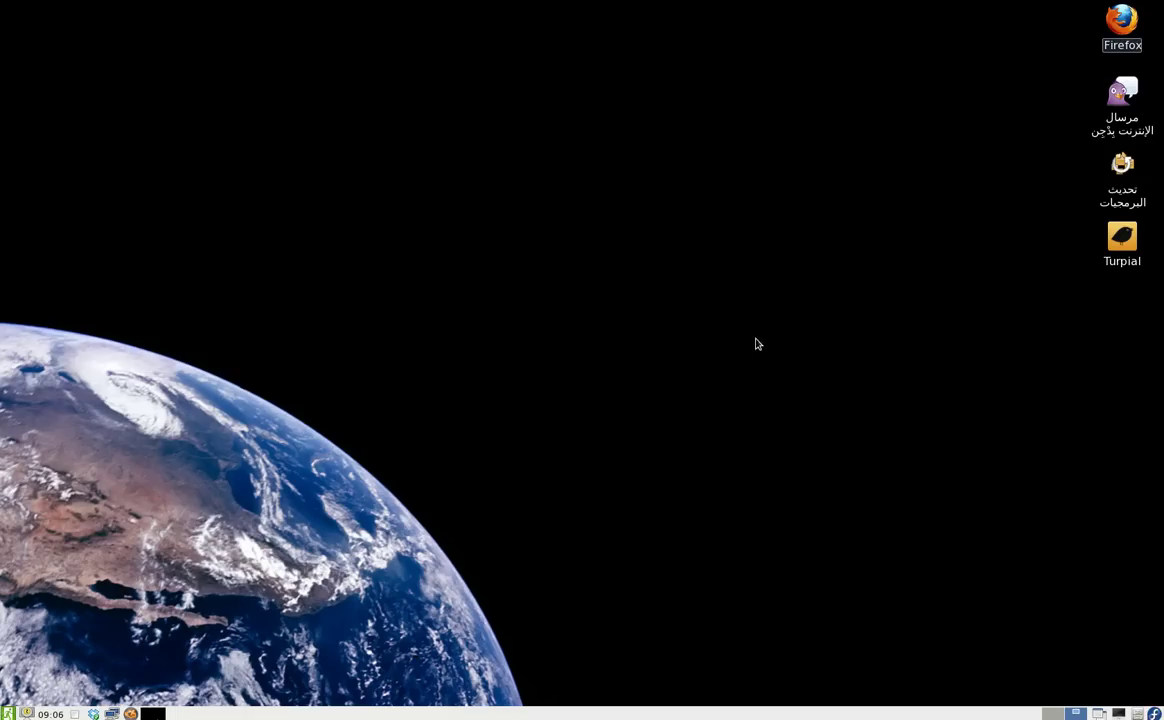
Step: Open the Openbox Configuration Manager and move its window to the upper middle of the desktop
{"action": "left_click", "coordinate": [1155, 713]}
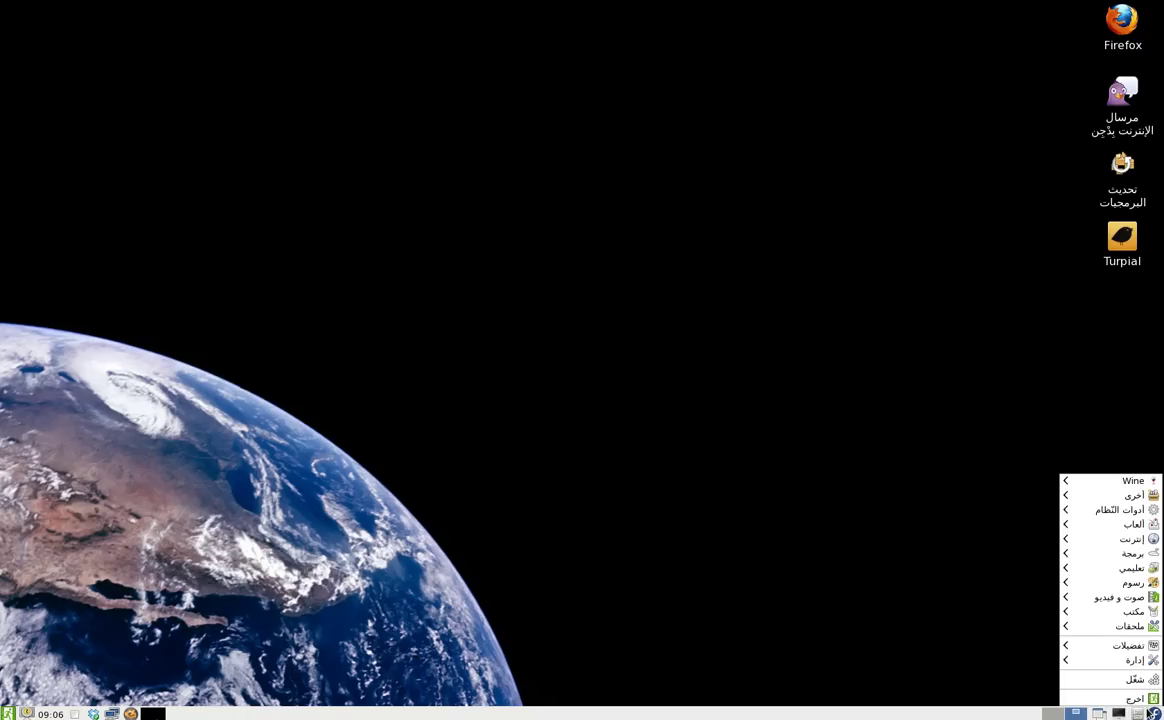
{"action": "mouse_move", "coordinate": [1124, 645]}
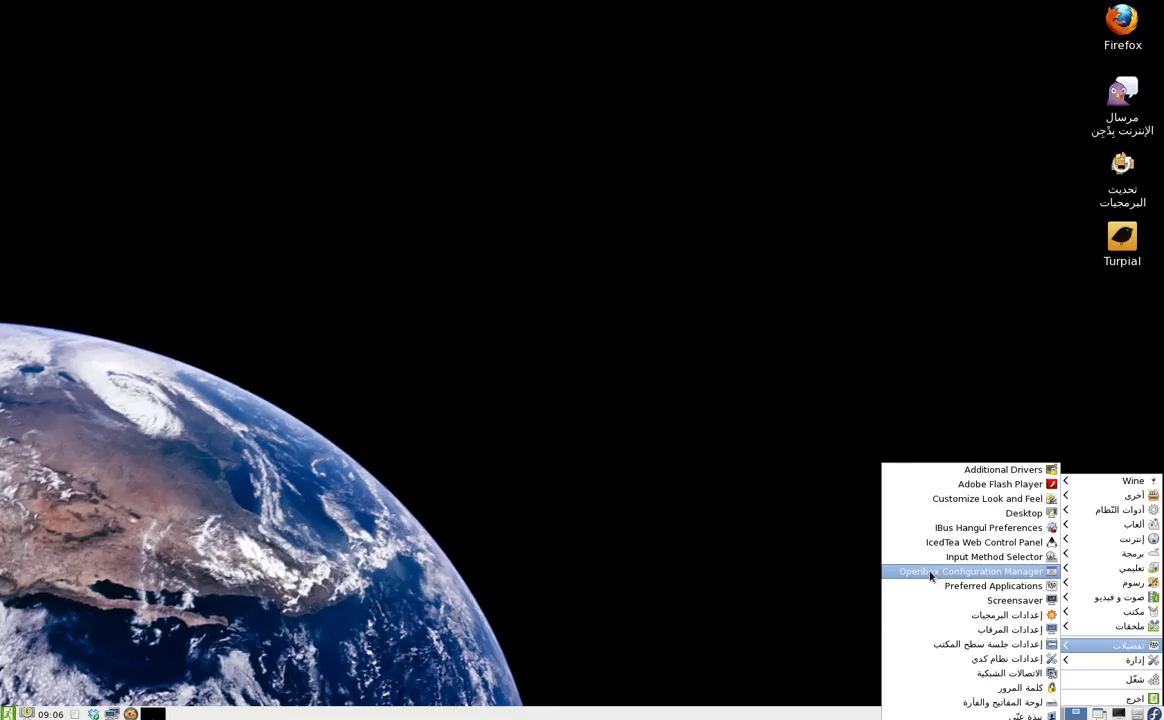
{"action": "left_click", "coordinate": [1008, 580]}
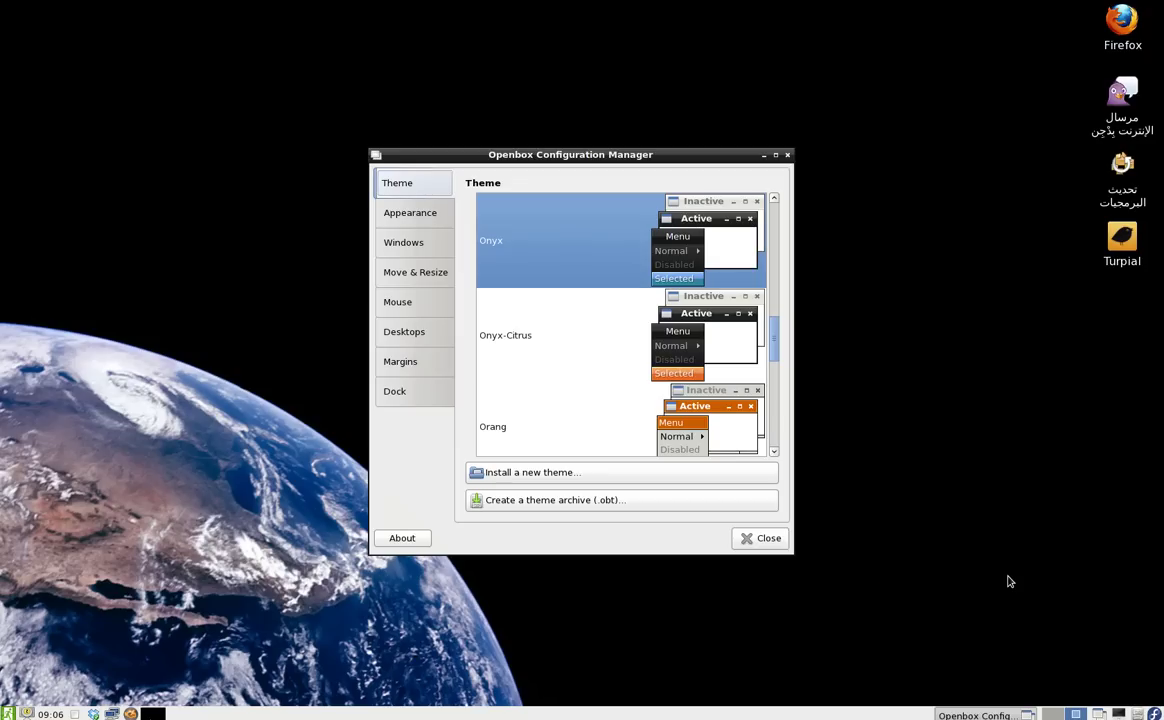
{"action": "left_click_drag", "start_coordinate": [527, 152], "coordinate": [632, 74]}
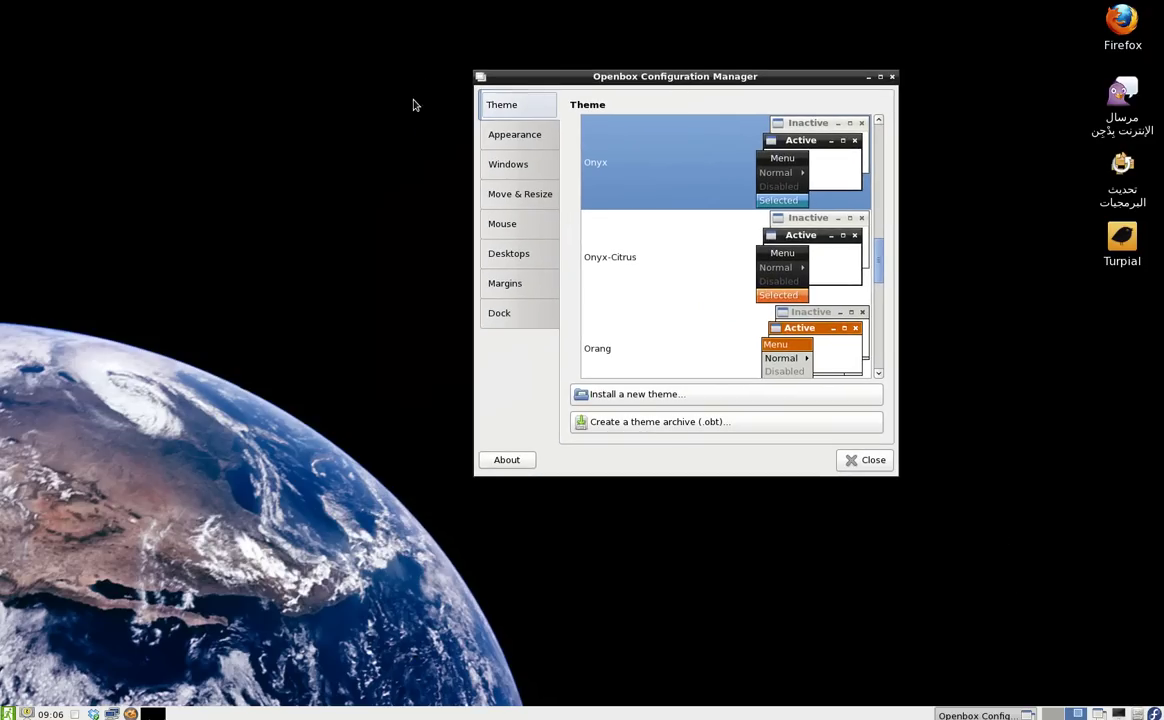
{"action": "left_click_drag", "start_coordinate": [481, 70], "coordinate": [430, 62]}
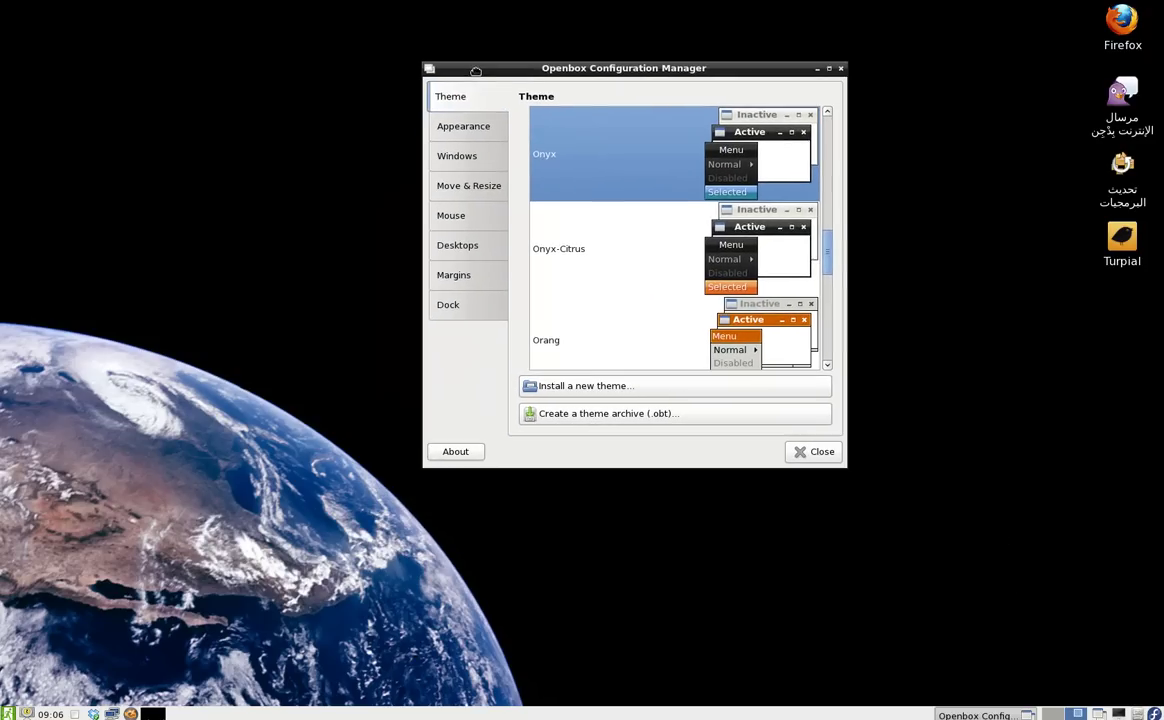
Step: Try Onyx-Citrus and several other window themes, restore the Onyx theme, and close the configuration manager
{"action": "left_click", "coordinate": [463, 126]}
{"action": "left_click", "coordinate": [452, 96]}
{"action": "left_click", "coordinate": [642, 253]}
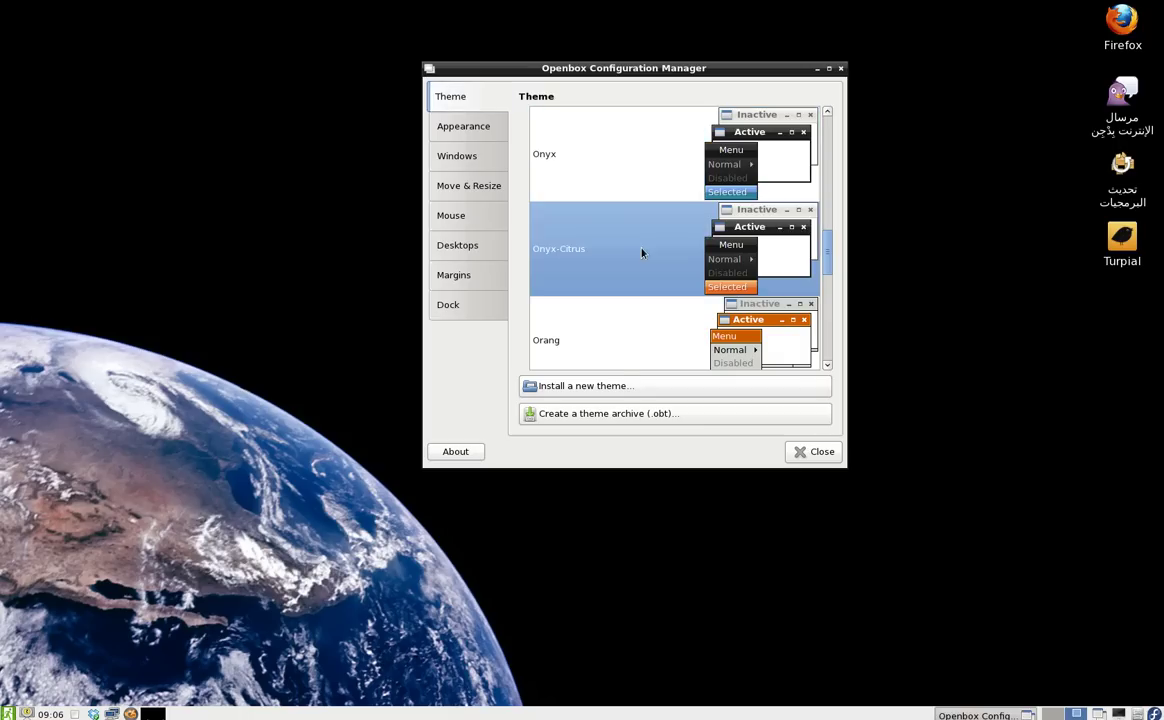
{"action": "left_click", "coordinate": [655, 328]}
{"action": "scroll", "coordinate": [655, 325], "scroll_direction": "down", "scroll_amount": 3}
{"action": "left_click", "coordinate": [655, 295]}
{"action": "left_click", "coordinate": [657, 336]}
{"action": "scroll", "coordinate": [660, 345], "scroll_direction": "up", "scroll_amount": 6}
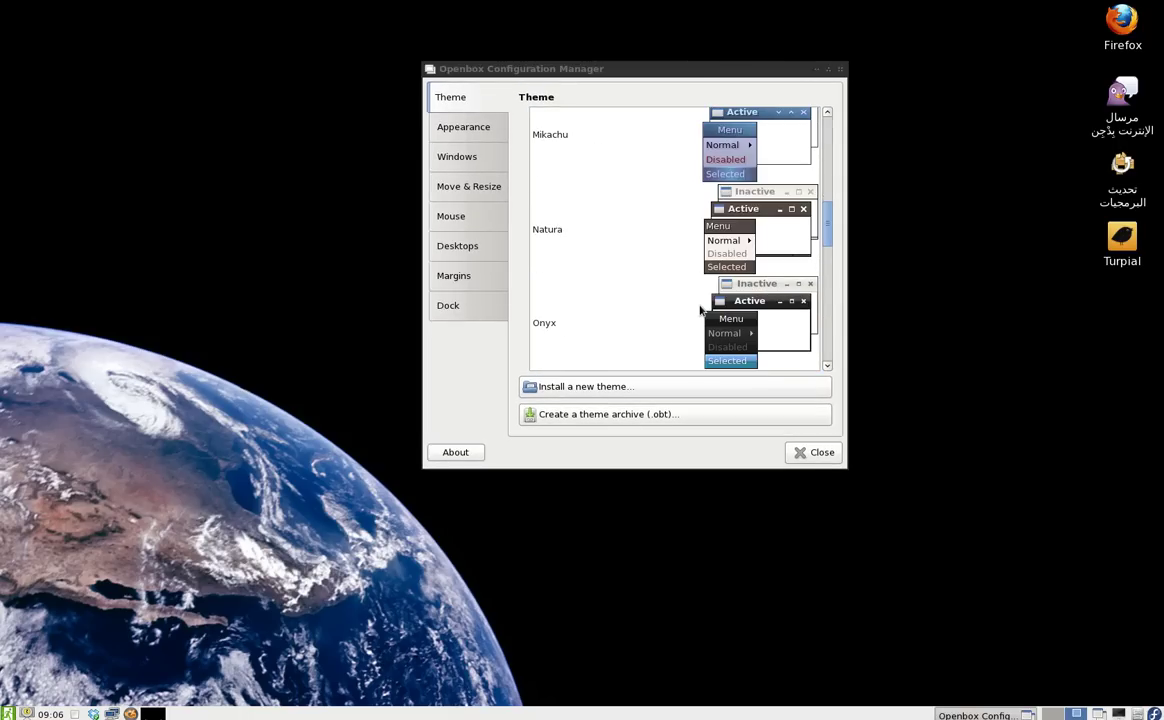
{"action": "left_click", "coordinate": [640, 282]}
{"action": "right_click", "coordinate": [857, 50]}
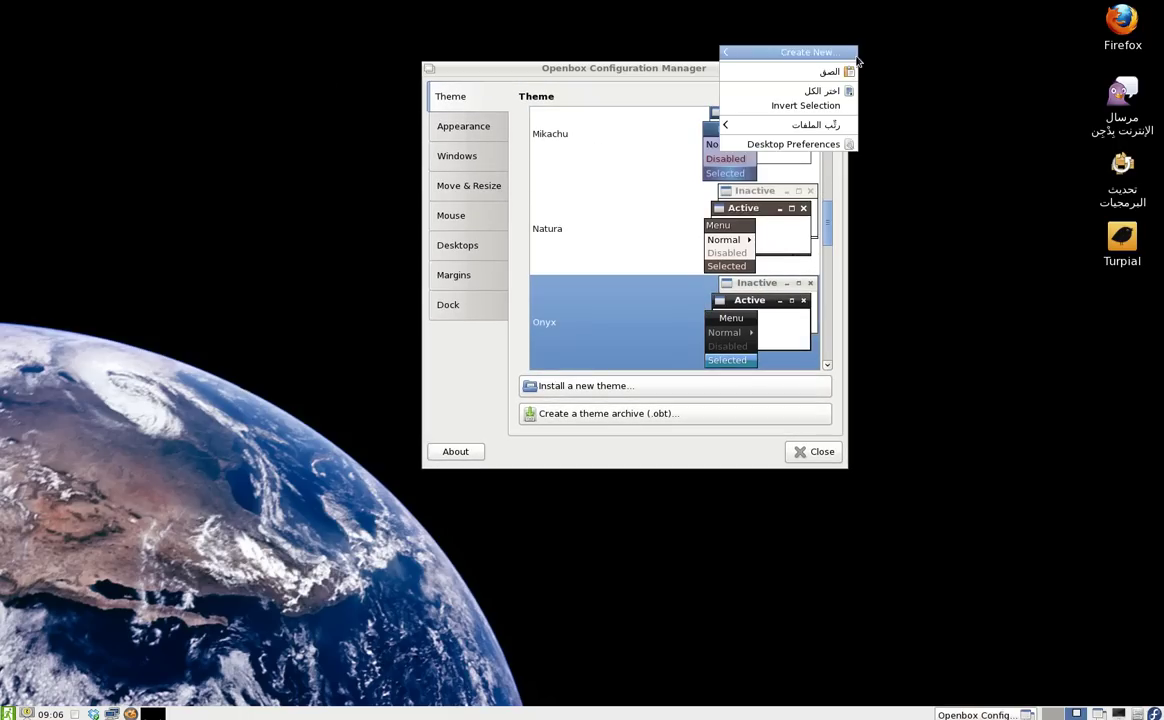
{"action": "left_click", "coordinate": [580, 38]}
{"action": "left_click", "coordinate": [838, 68]}
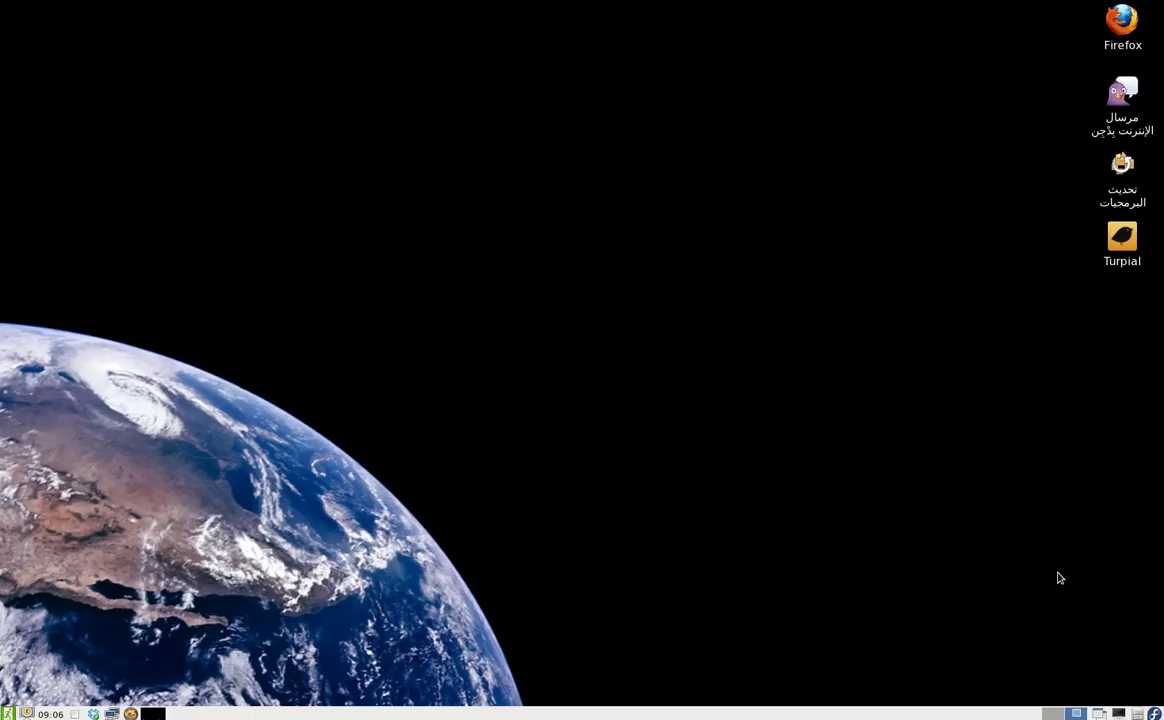
{"action": "left_click", "coordinate": [1154, 713]}
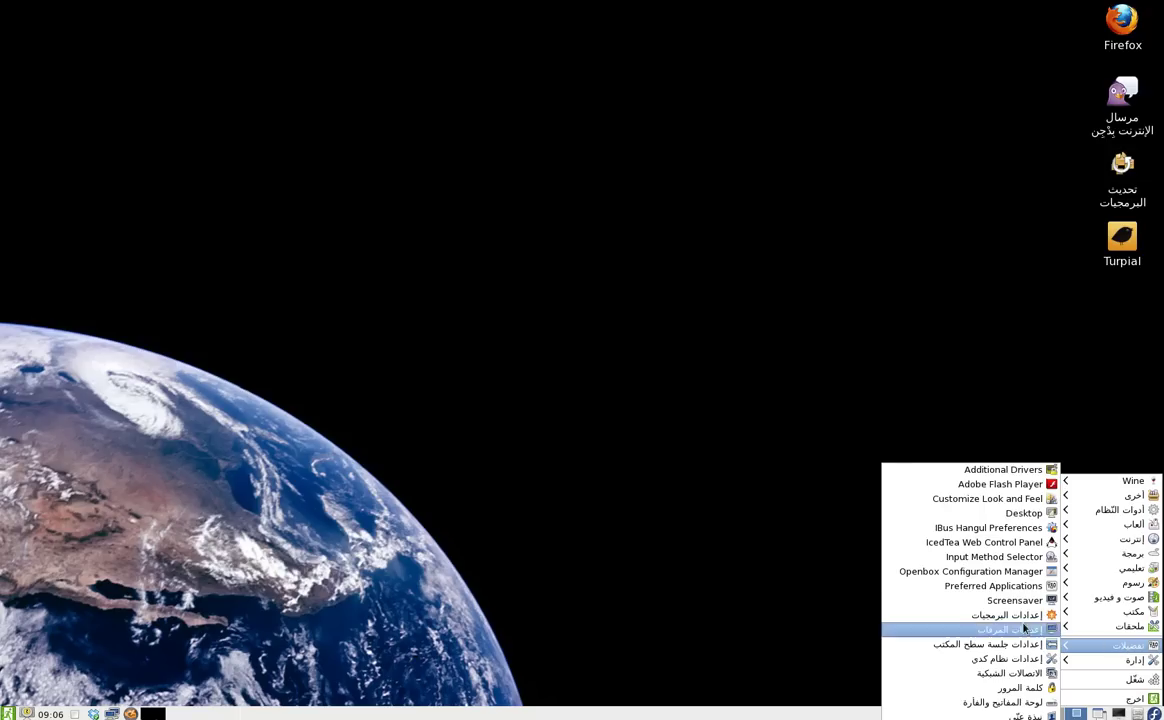
{"action": "left_click", "coordinate": [783, 261]}
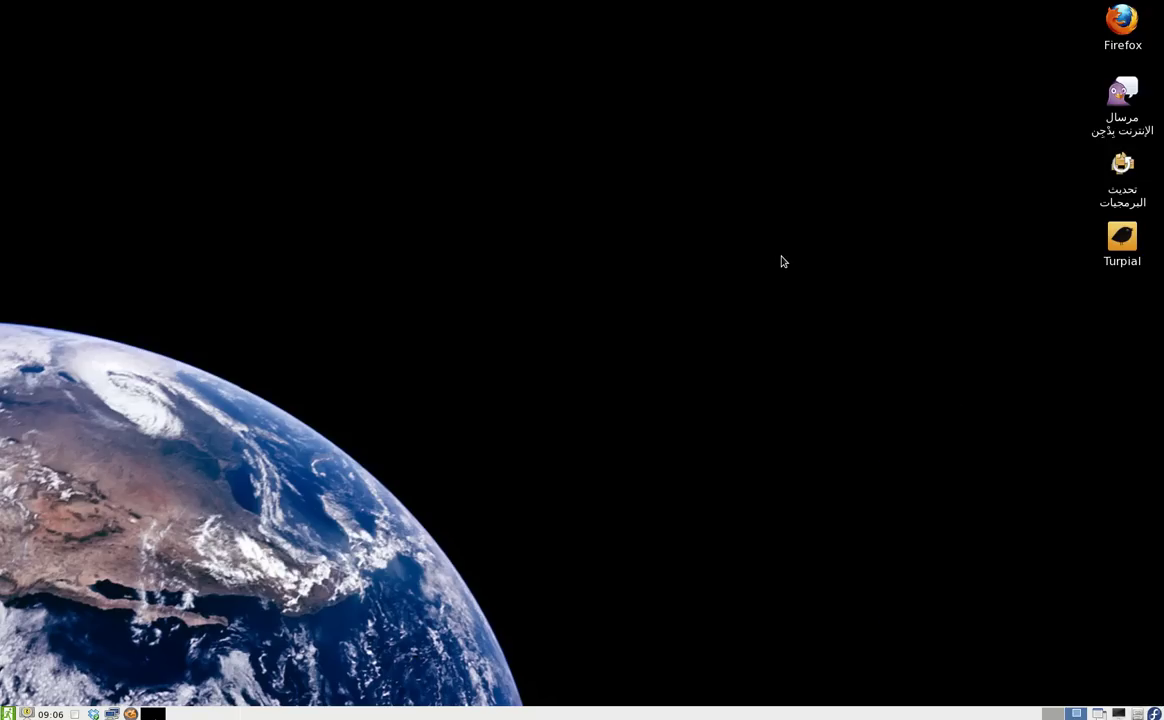
Step: Bring up the run-command dialog and enter lxappearance as the command
{"action": "key", "text": "alt+F2"}
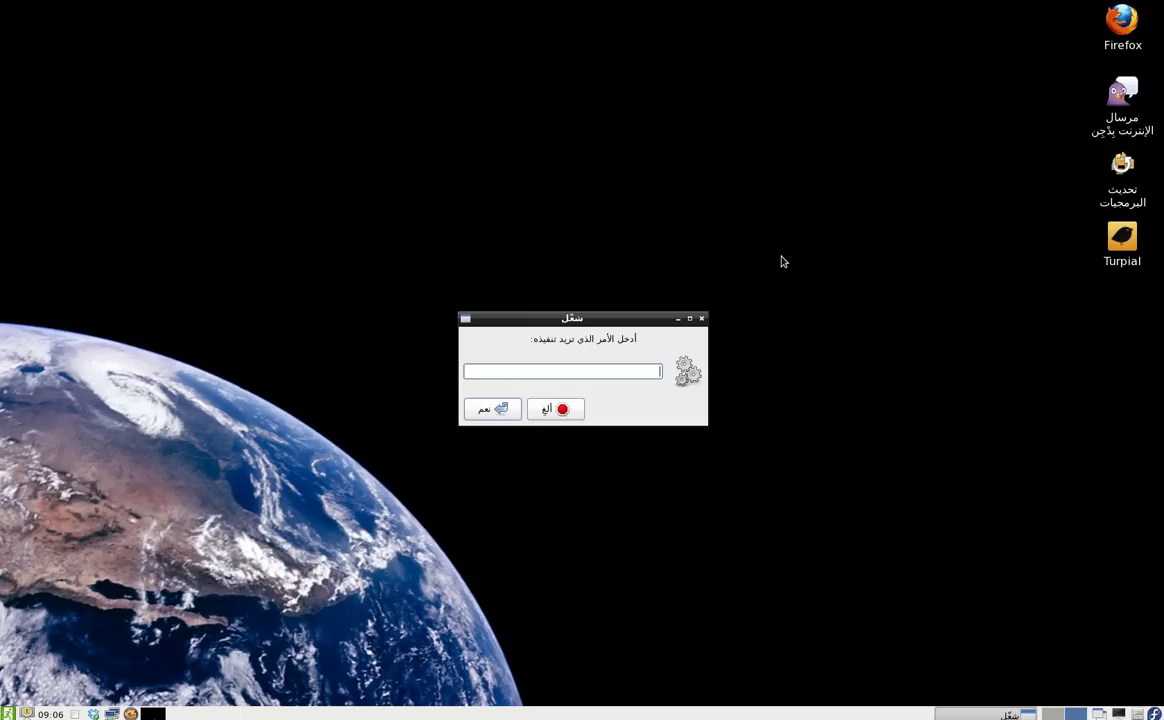
{"action": "type", "text": "lxa"}
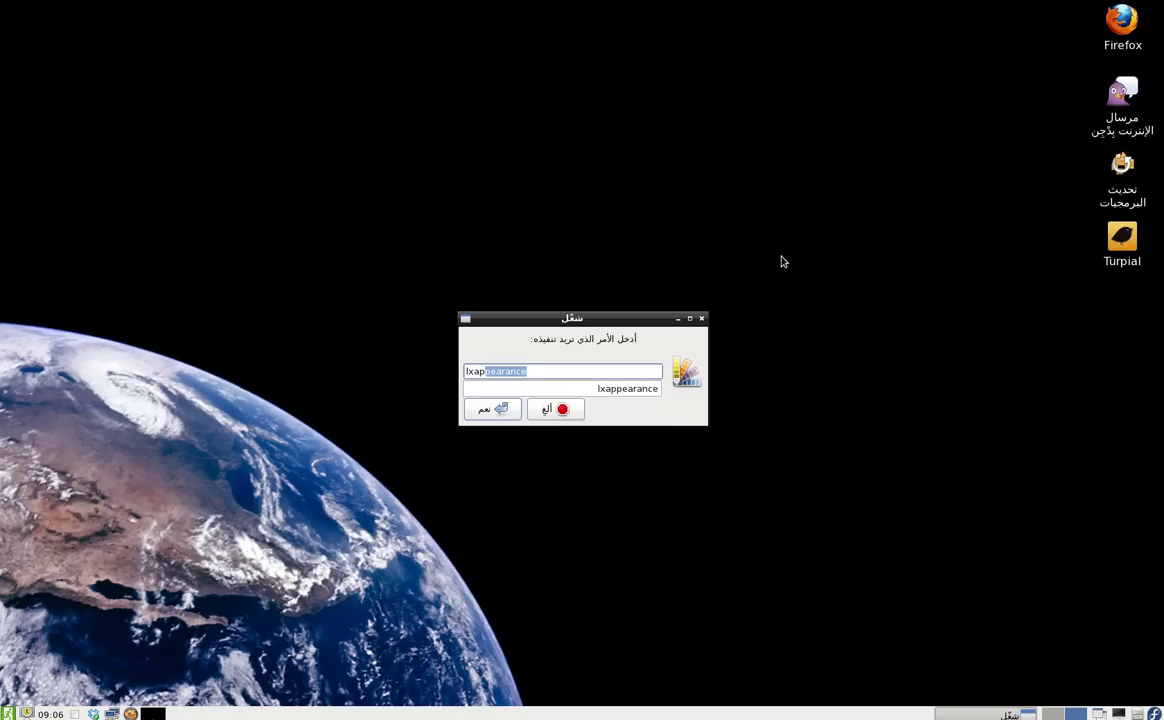
{"action": "type", "text": "p"}
{"action": "left_click", "coordinate": [512, 373]}
{"action": "left_click", "coordinate": [545, 372]}
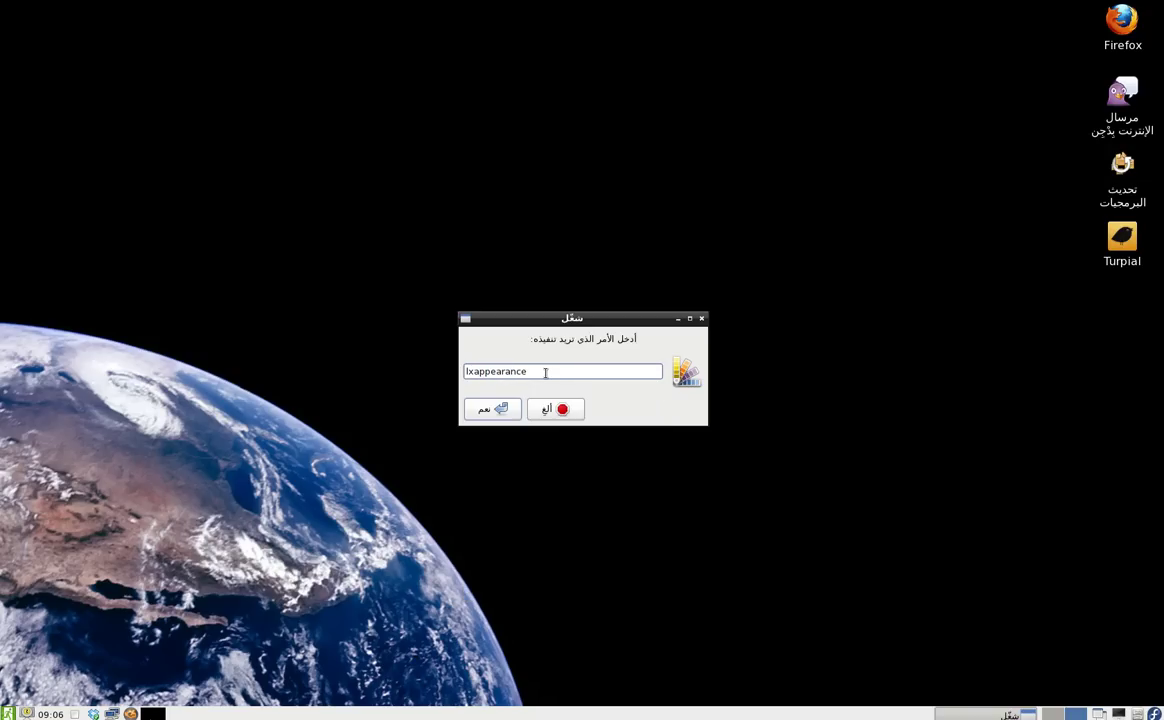
{"action": "double_click", "coordinate": [545, 372]}
Step: Open a terminal, write the command "sudo yum install lxappearance" without running it, and move the window nearer the desktop's middle
{"action": "left_click", "coordinate": [1156, 712]}
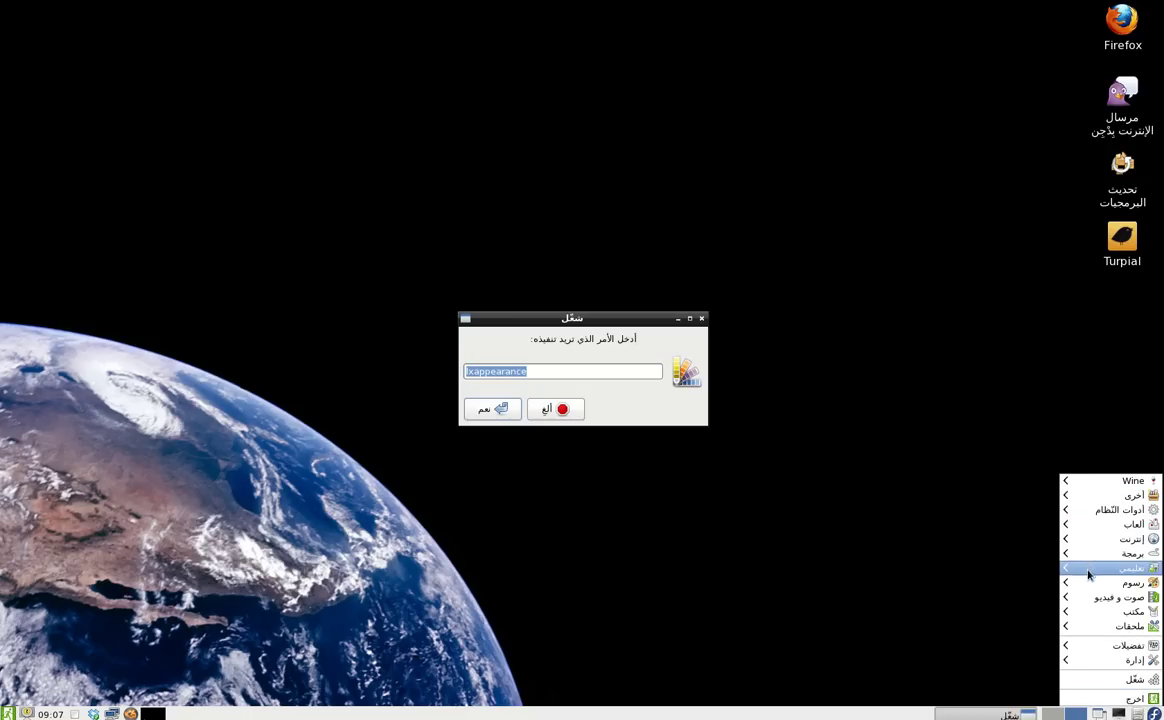
{"action": "mouse_move", "coordinate": [1100, 626]}
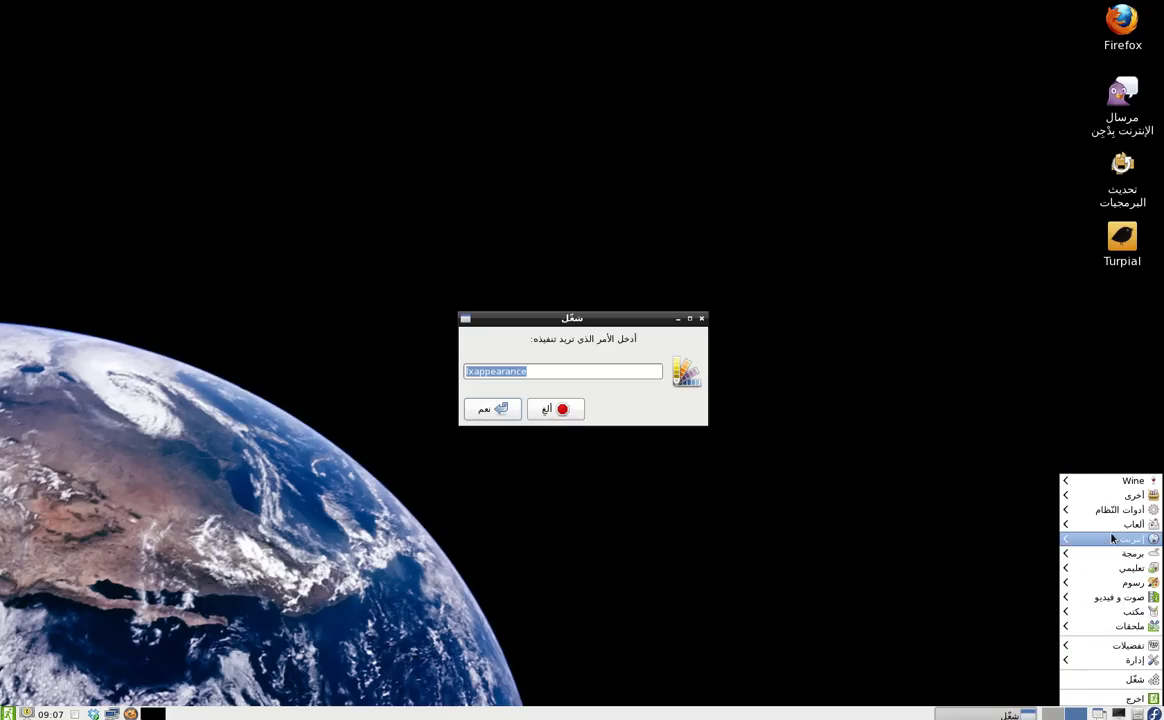
{"action": "mouse_move", "coordinate": [1110, 510]}
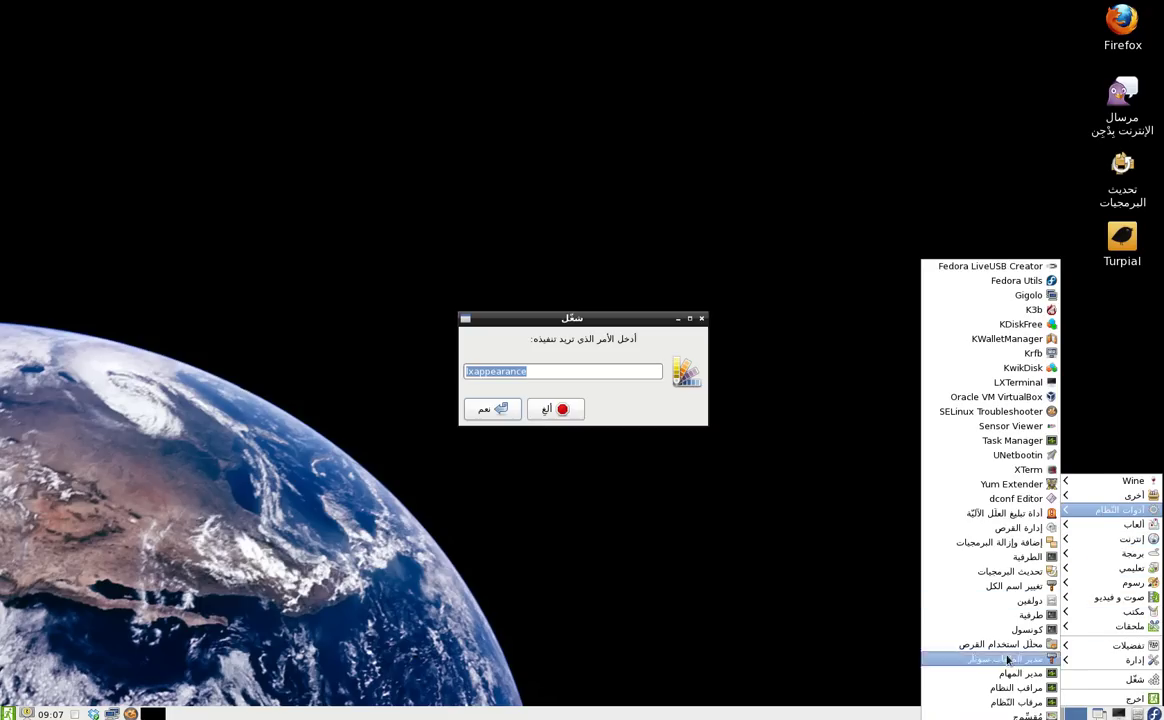
{"action": "left_click", "coordinate": [926, 558]}
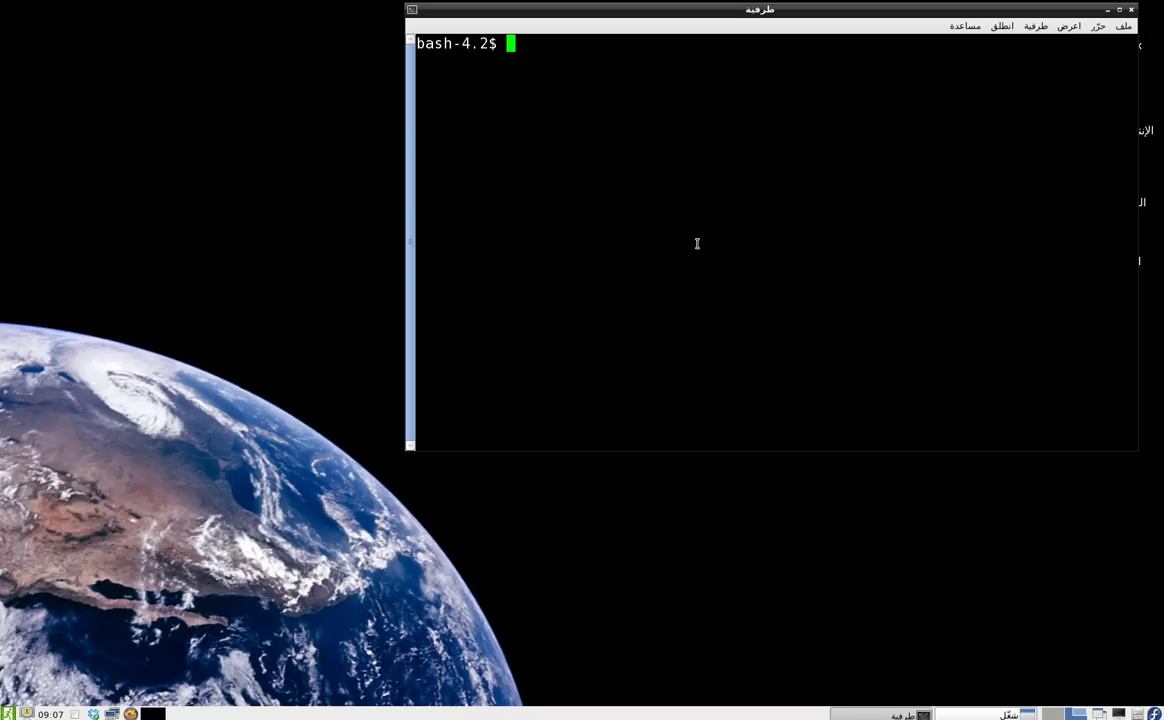
{"action": "type", "text": "sudo yum "}
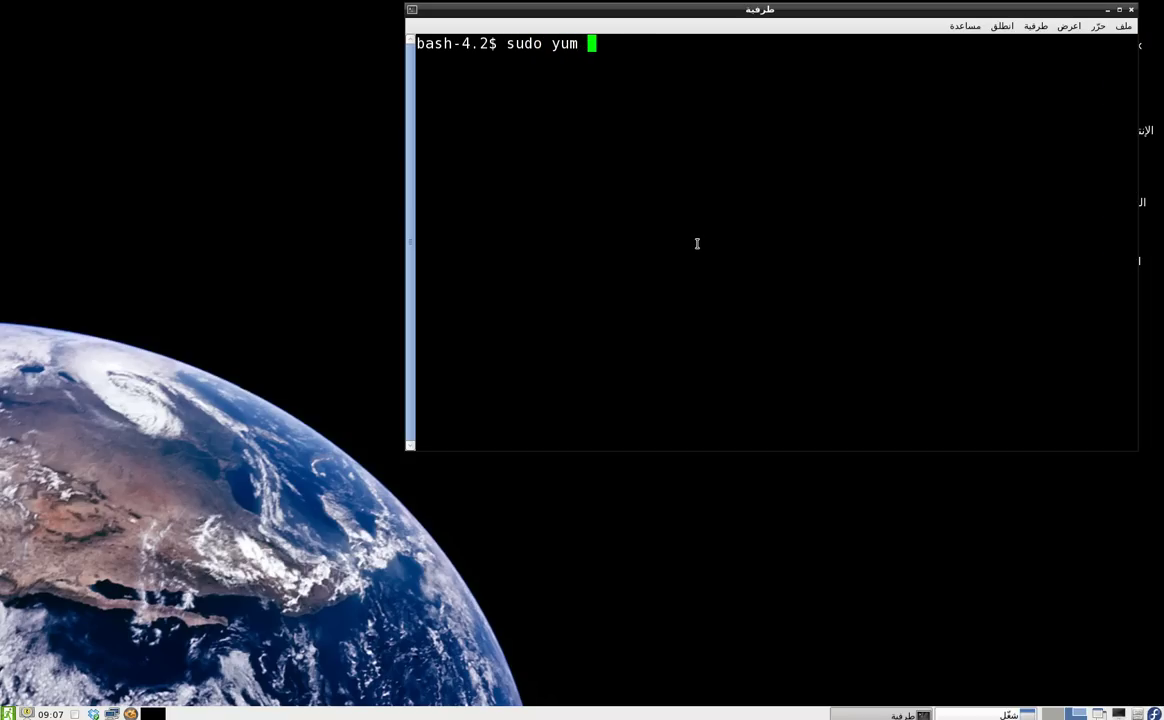
{"action": "type", "text": "install lxa"}
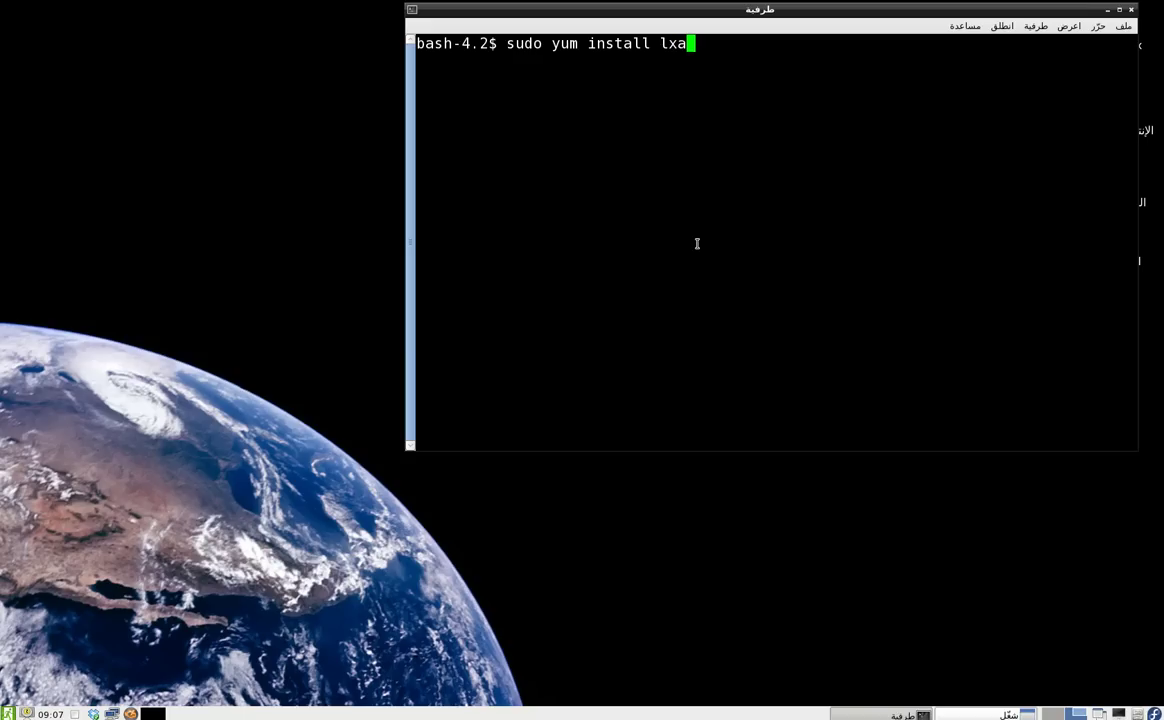
{"action": "type", "text": "ppeara"}
{"action": "type", "text": "nce"}
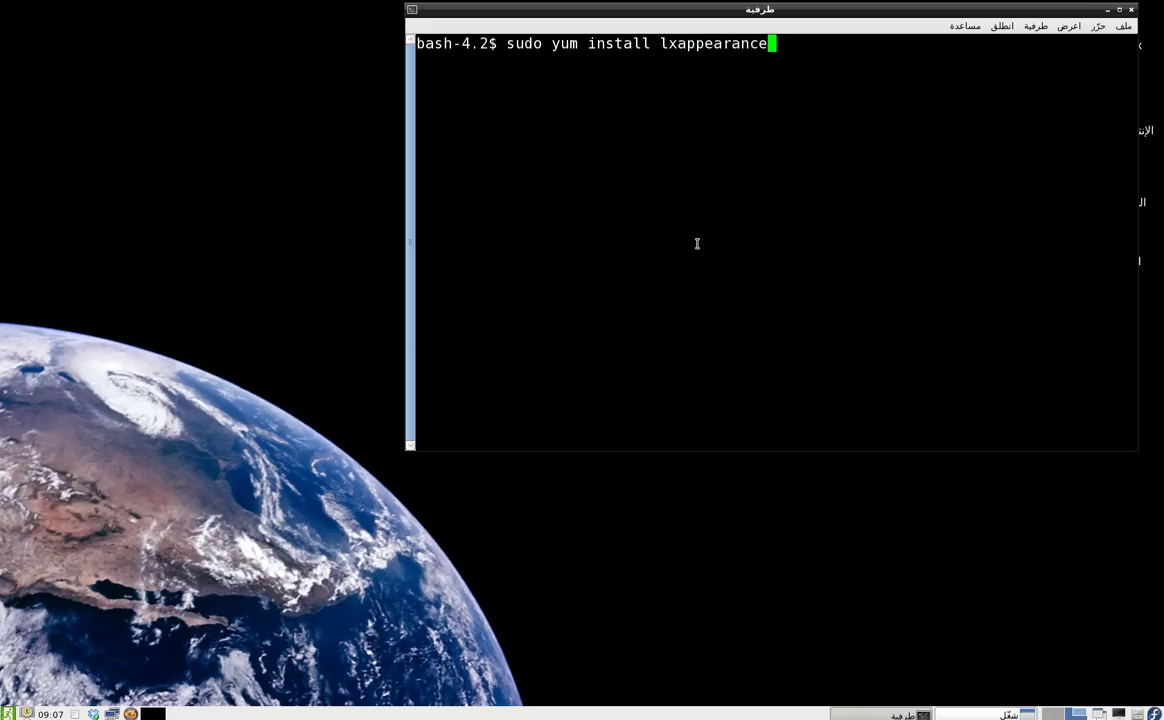
{"action": "left_click_drag", "start_coordinate": [617, 10], "coordinate": [380, 50]}
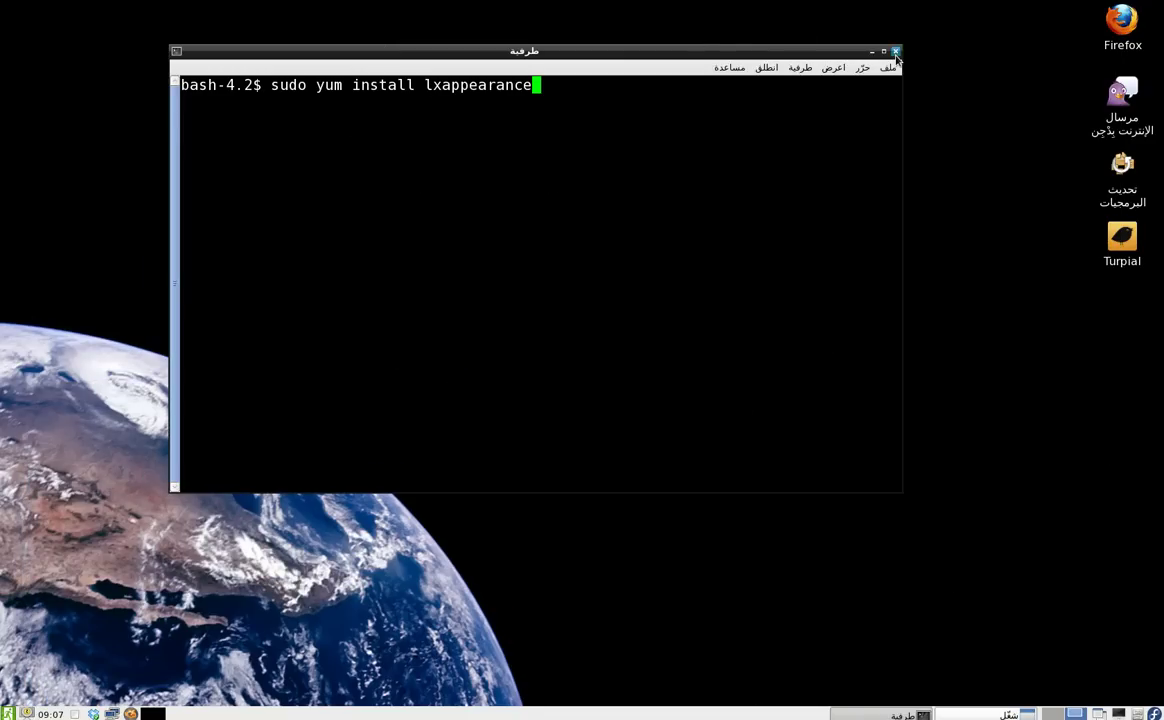
Step: Replace the unexecuted command with "sudo apt-get install lxappearance", again without running it
{"action": "key", "text": "BackSpace"}
{"action": "key", "text": "BackSpace"}
{"action": "key", "text": "BackSpace"}
{"action": "key", "text": "BackSpace"}
{"action": "key", "text": "BackSpace"}
{"action": "key", "text": "BackSpace"}
{"action": "key", "text": "BackSpace"}
{"action": "key", "text": "BackSpace"}
{"action": "key", "text": "BackSpace"}
{"action": "key", "text": "BackSpace"}
{"action": "key", "text": "BackSpace"}
{"action": "key", "text": "BackSpace"}
{"action": "key", "text": "BackSpace"}
{"action": "key", "text": "BackSpace"}
{"action": "key", "text": "BackSpace"}
{"action": "key", "text": "BackSpace"}
{"action": "key", "text": "BackSpace"}
{"action": "key", "text": "BackSpace"}
{"action": "key", "text": "BackSpace"}
{"action": "key", "text": "BackSpace"}
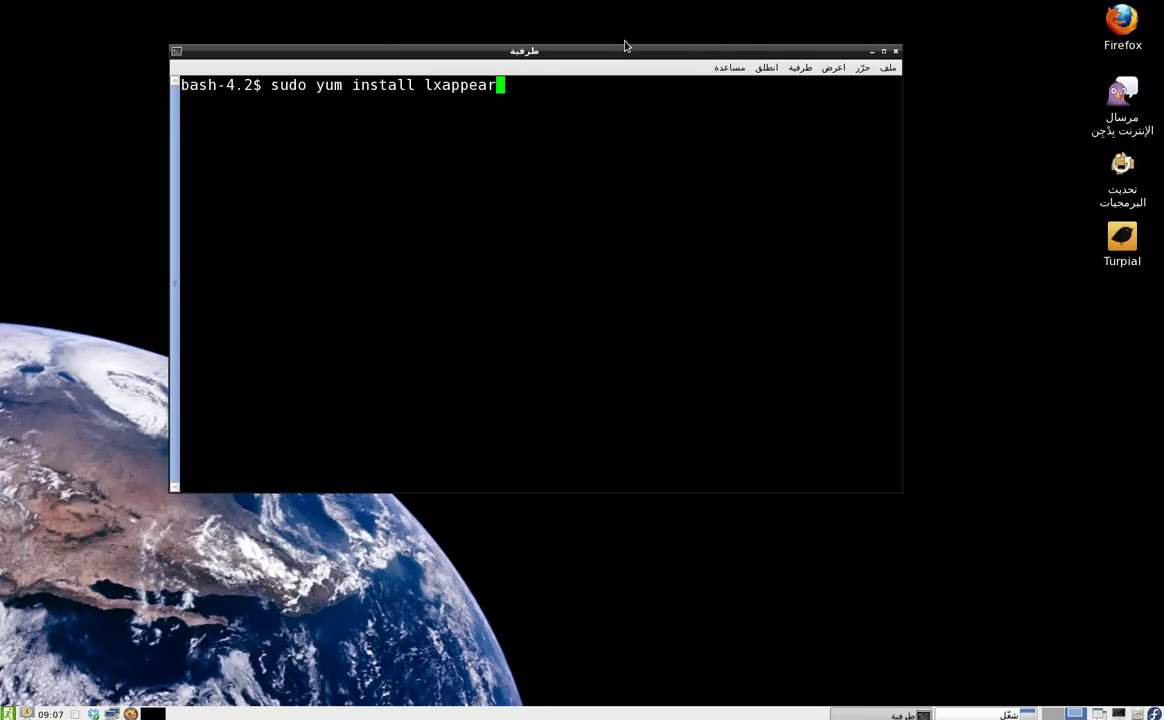
{"action": "type", "text": "apt-g"}
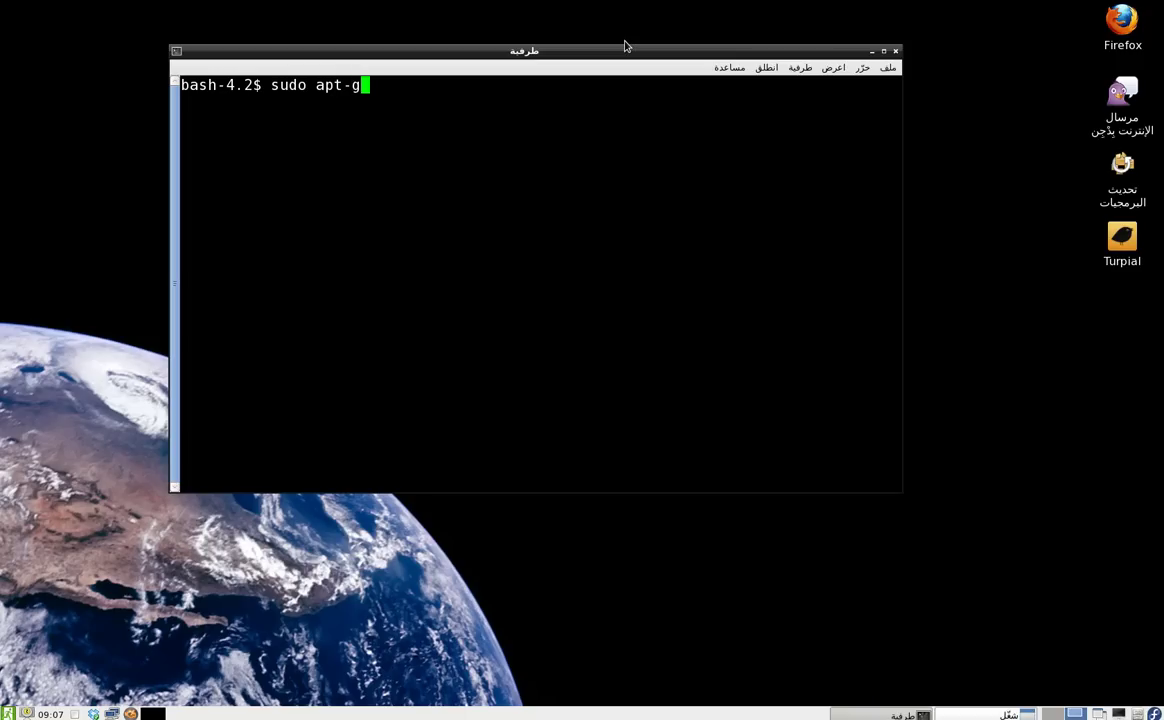
{"action": "type", "text": "et install "}
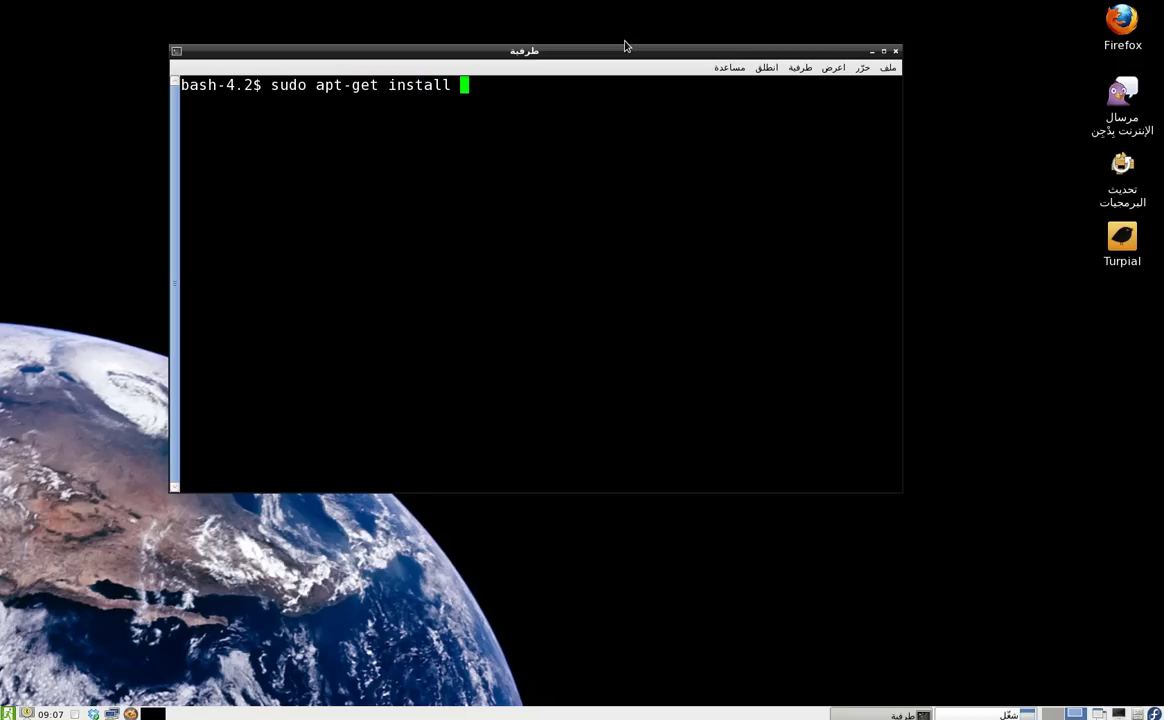
{"action": "type", "text": "lxapp"}
{"action": "type", "text": "eara"}
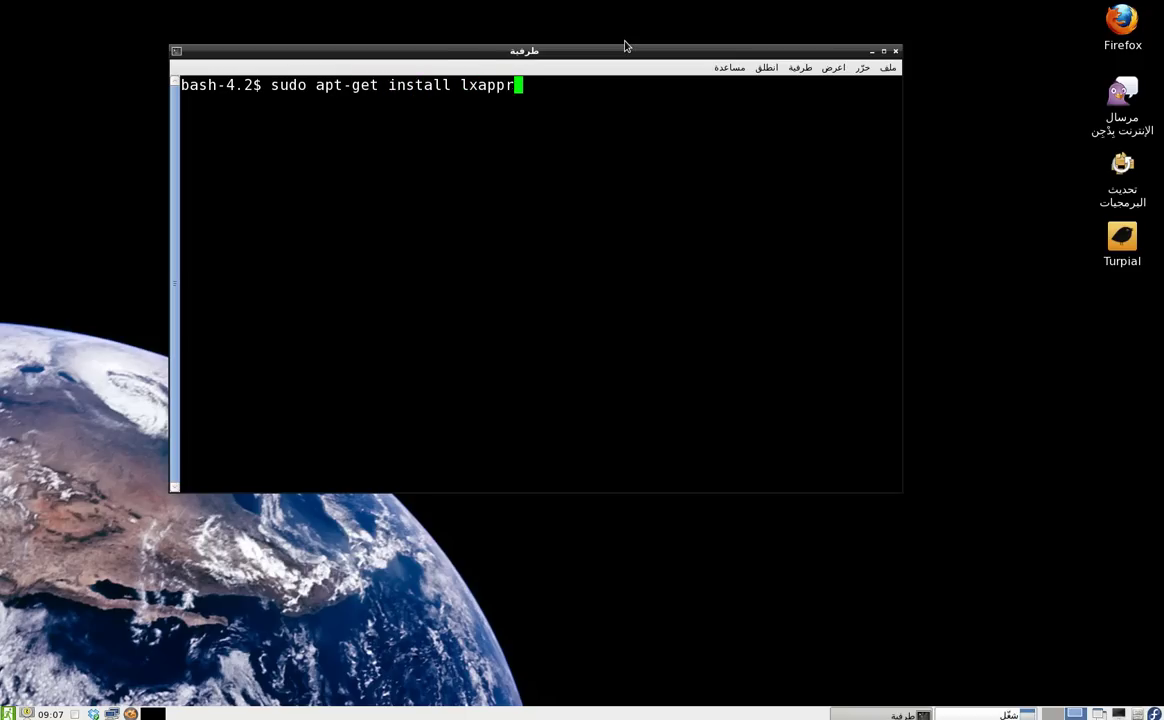
{"action": "type", "text": "nce"}
{"action": "key", "text": "BackSpace"}
{"action": "key", "text": "BackSpace"}
{"action": "key", "text": "BackSpace"}
{"action": "key", "text": "BackSpace"}
{"action": "key", "text": "BackSpace"}
{"action": "key", "text": "BackSpace"}
{"action": "key", "text": "BackSpace"}
{"action": "key", "text": "BackSpace"}
{"action": "key", "text": "BackSpace"}
{"action": "key", "text": "BackSpace"}
{"action": "key", "text": "BackSpace"}
{"action": "key", "text": "BackSpace"}
{"action": "key", "text": "BackSpace"}
{"action": "key", "text": "BackSpace"}
{"action": "key", "text": "BackSpace"}
{"action": "key", "text": "BackSpace"}
{"action": "key", "text": "BackSpace"}
{"action": "key", "text": "BackSpace"}
{"action": "key", "text": "BackSpace"}
{"action": "key", "text": "BackSpace"}
{"action": "key", "text": "BackSpace"}
{"action": "key", "text": "BackSpace"}
{"action": "key", "text": "BackSpace"}
{"action": "key", "text": "BackSpace"}
{"action": "key", "text": "BackSpace"}
{"action": "key", "text": "BackSpace"}
{"action": "key", "text": "BackSpace"}
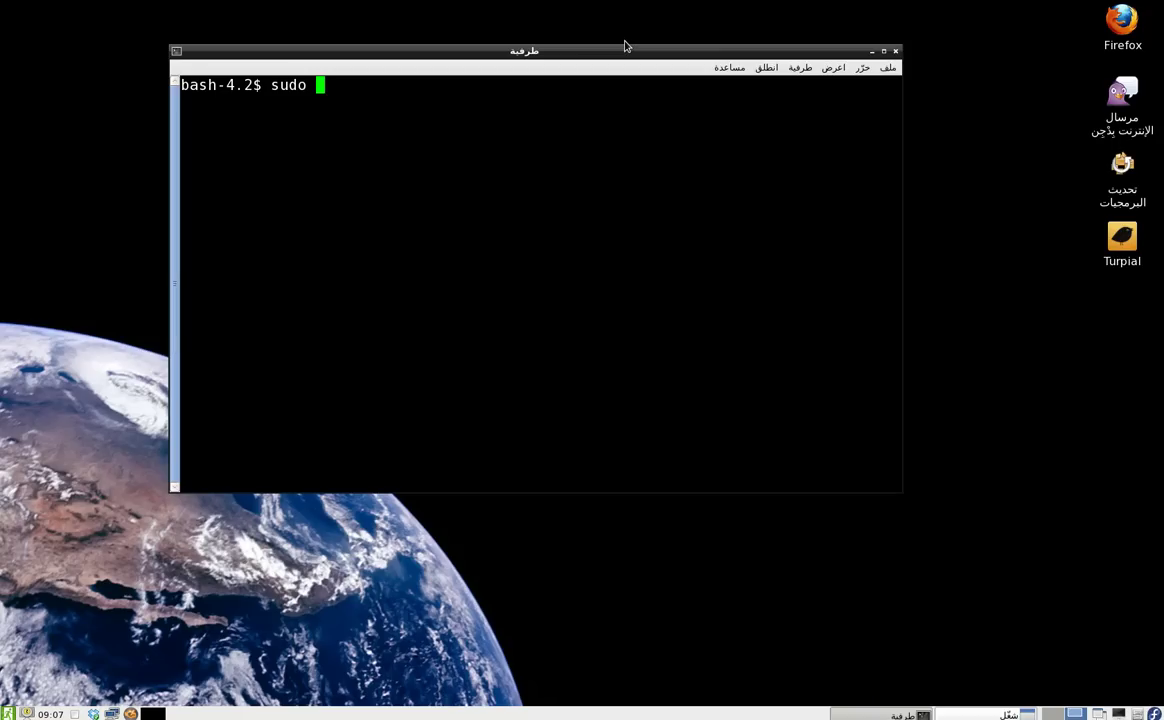
{"action": "type", "text": "yum install "}
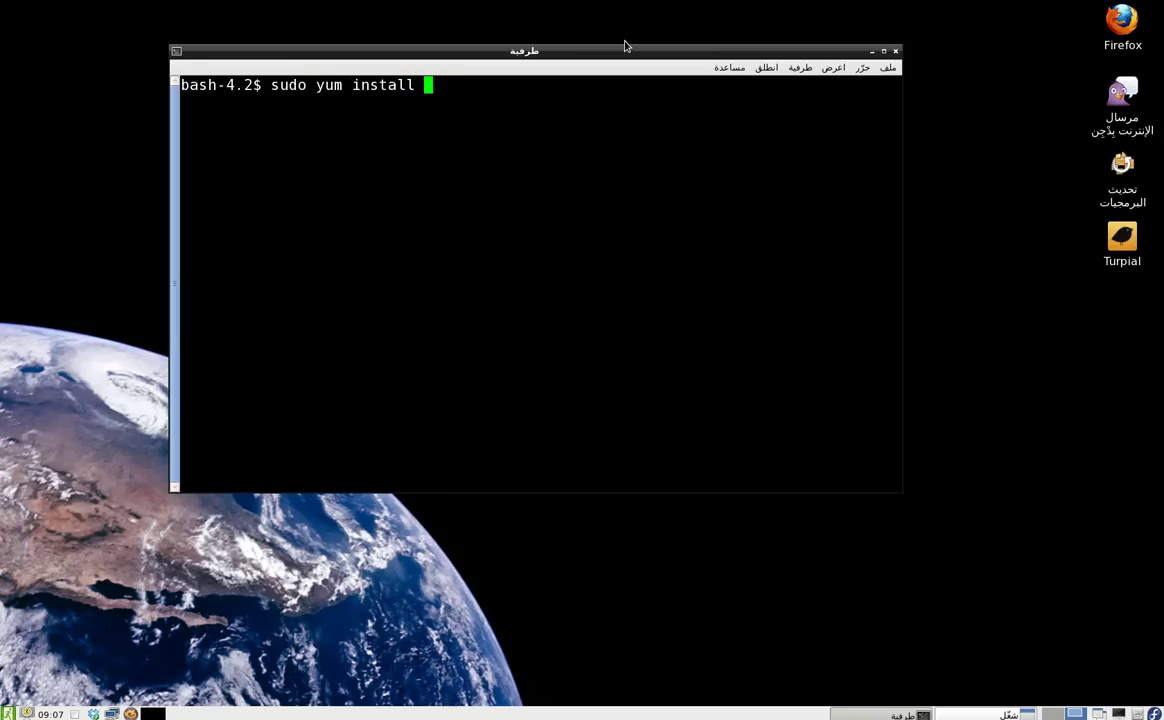
{"action": "type", "text": "@lxde-de"}
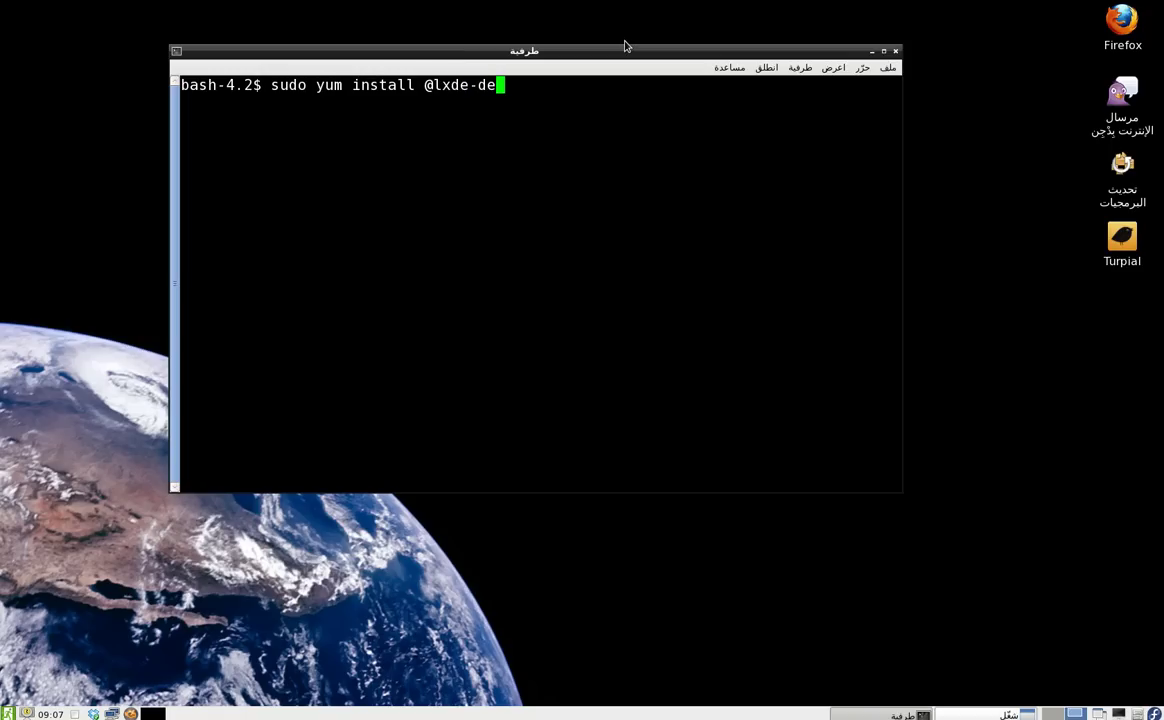
{"action": "type", "text": "sktop"}
Step: Replace the terminal command with "sudo apt-get install lxde", leave it unexecuted, and close the terminal
{"action": "key", "text": "BackSpace"}
{"action": "key", "text": "BackSpace"}
{"action": "key", "text": "BackSpace"}
{"action": "key", "text": "BackSpace"}
{"action": "key", "text": "BackSpace"}
{"action": "key", "text": "BackSpace"}
{"action": "key", "text": "BackSpace"}
{"action": "key", "text": "BackSpace"}
{"action": "key", "text": "BackSpace"}
{"action": "key", "text": "BackSpace"}
{"action": "key", "text": "BackSpace"}
{"action": "key", "text": "BackSpace"}
{"action": "key", "text": "BackSpace"}
{"action": "key", "text": "BackSpace"}
{"action": "key", "text": "BackSpace"}
{"action": "key", "text": "BackSpace"}
{"action": "key", "text": "BackSpace"}
{"action": "key", "text": "BackSpace"}
{"action": "key", "text": "BackSpace"}
{"action": "key", "text": "BackSpace"}
{"action": "key", "text": "BackSpace"}
{"action": "key", "text": "BackSpace"}
{"action": "key", "text": "BackSpace"}
{"action": "type", "text": "apt-get install lxde"}
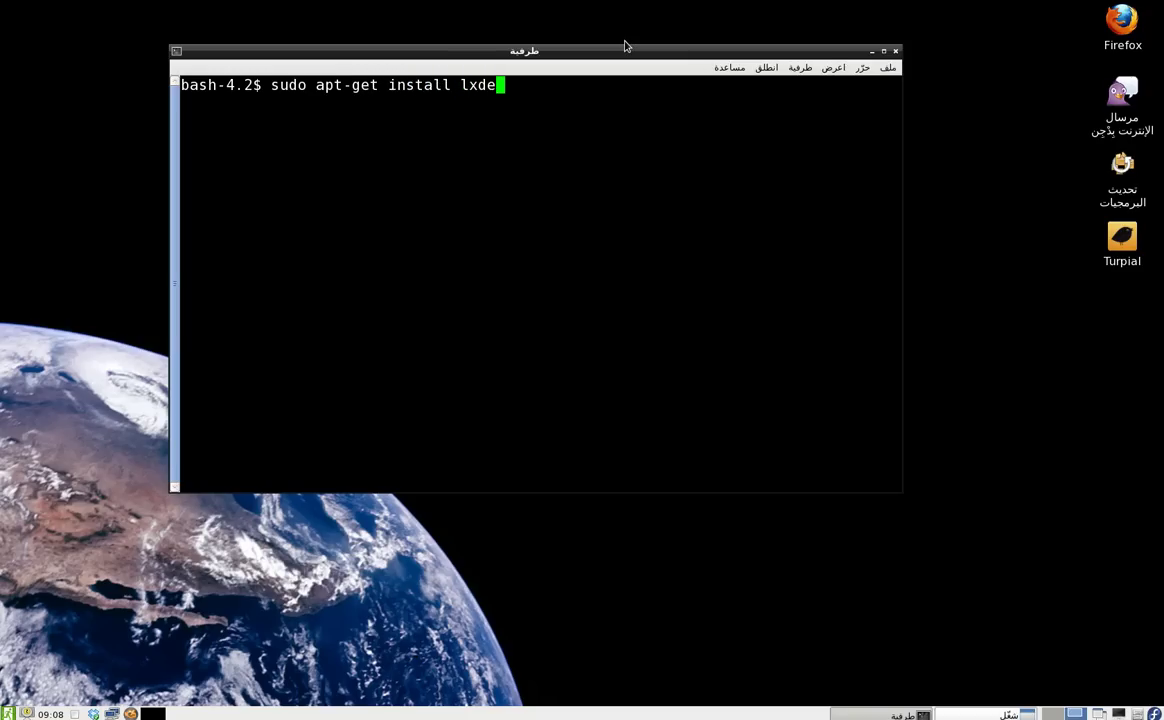
{"action": "left_click", "coordinate": [895, 50]}
Step: Return to the run-command dialog, move it higher on the desktop, and launch lxappearance
{"action": "key", "text": "alt+F2"}
{"action": "left_click_drag", "start_coordinate": [592, 318], "coordinate": [598, 133]}
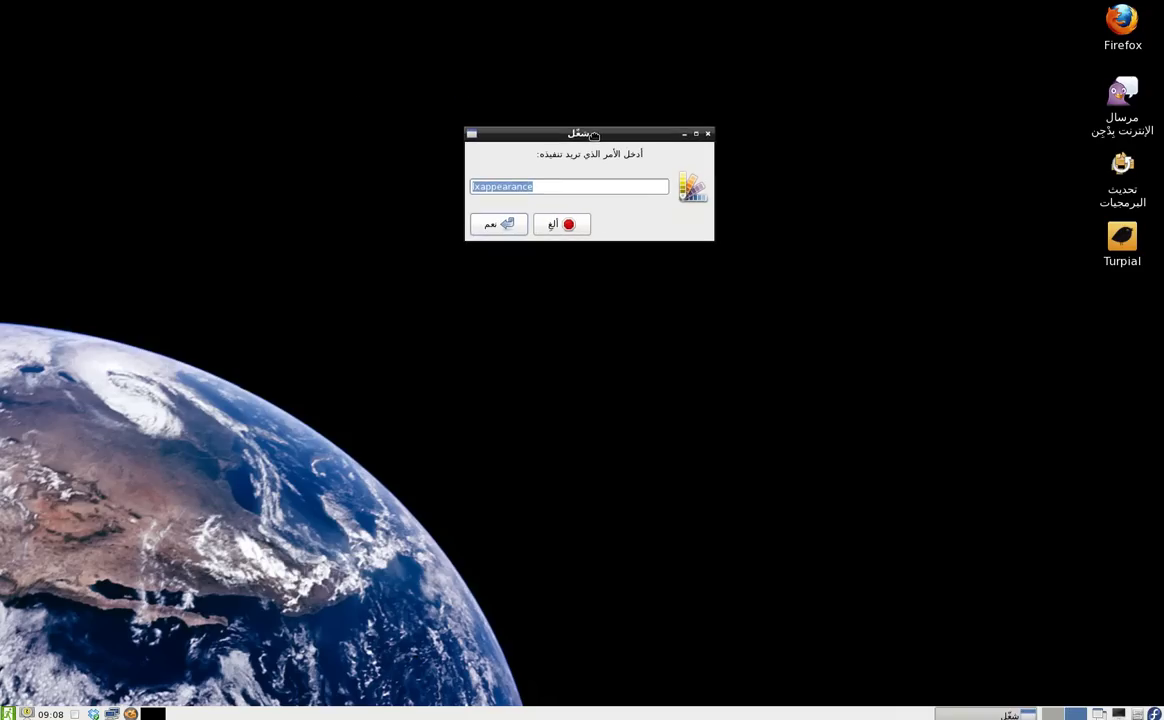
{"action": "left_click", "coordinate": [500, 224]}
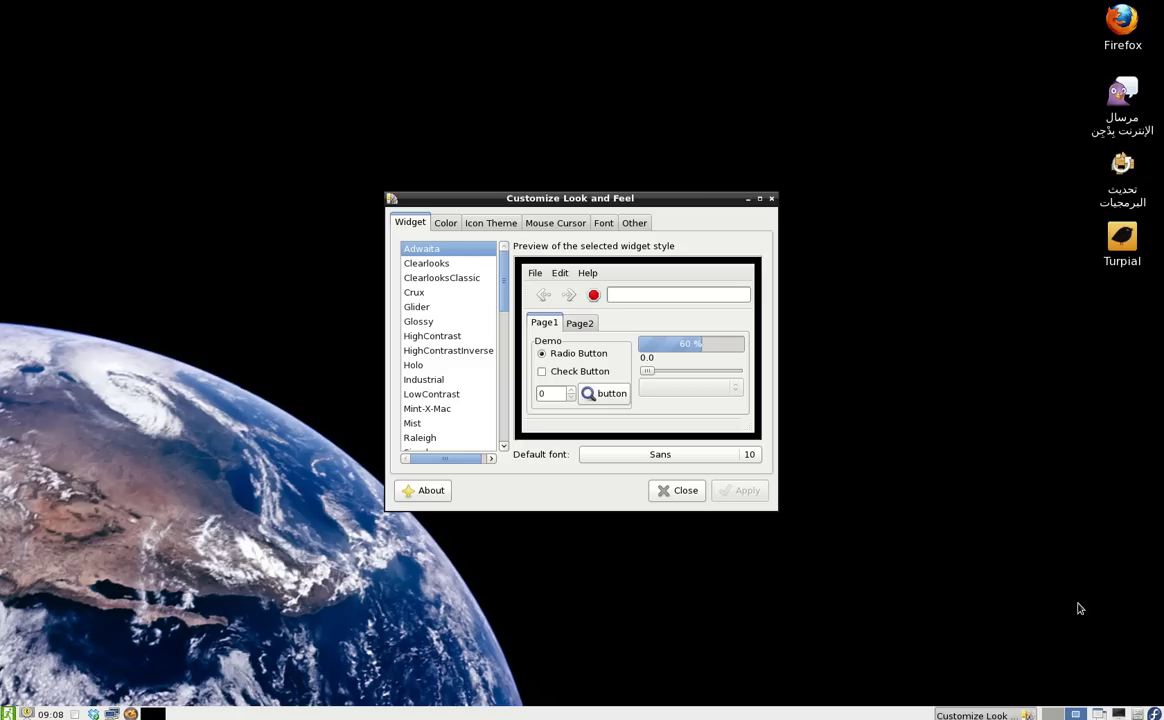
Step: Open the software updater from the desktop and arrange it beside the Customize Look and Feel window
{"action": "double_click", "coordinate": [1125, 190]}
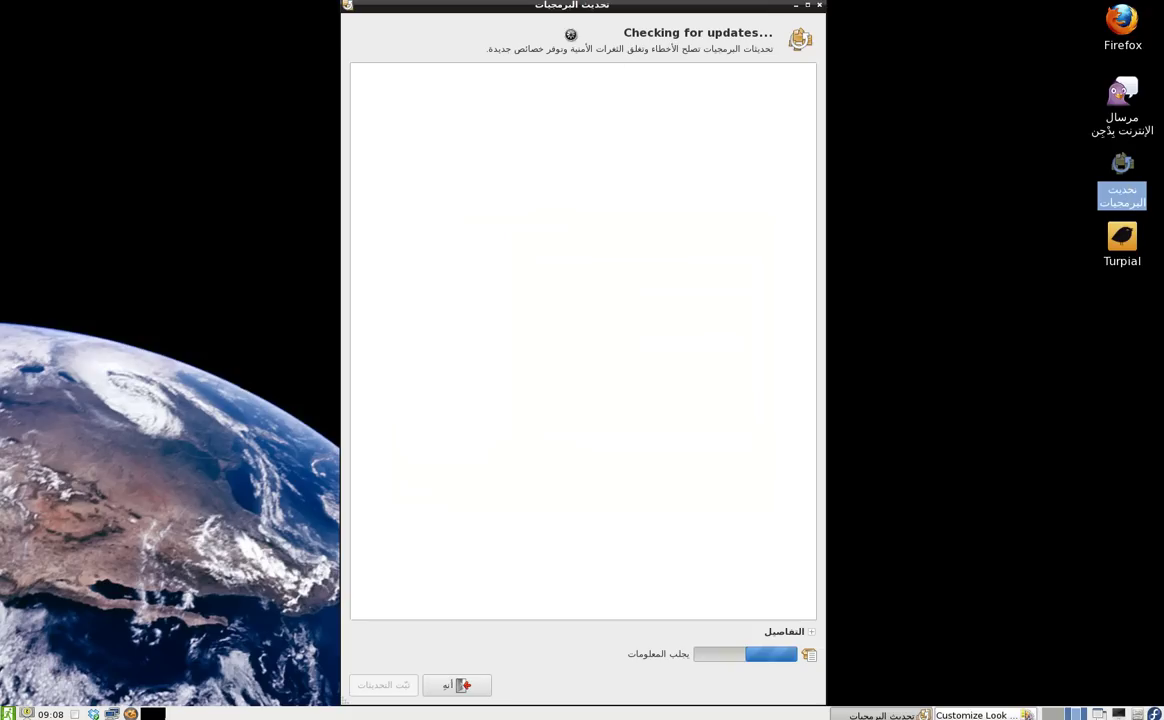
{"action": "left_click_drag", "start_coordinate": [567, 8], "coordinate": [837, 8]}
{"action": "left_click_drag", "start_coordinate": [486, 198], "coordinate": [211, 67]}
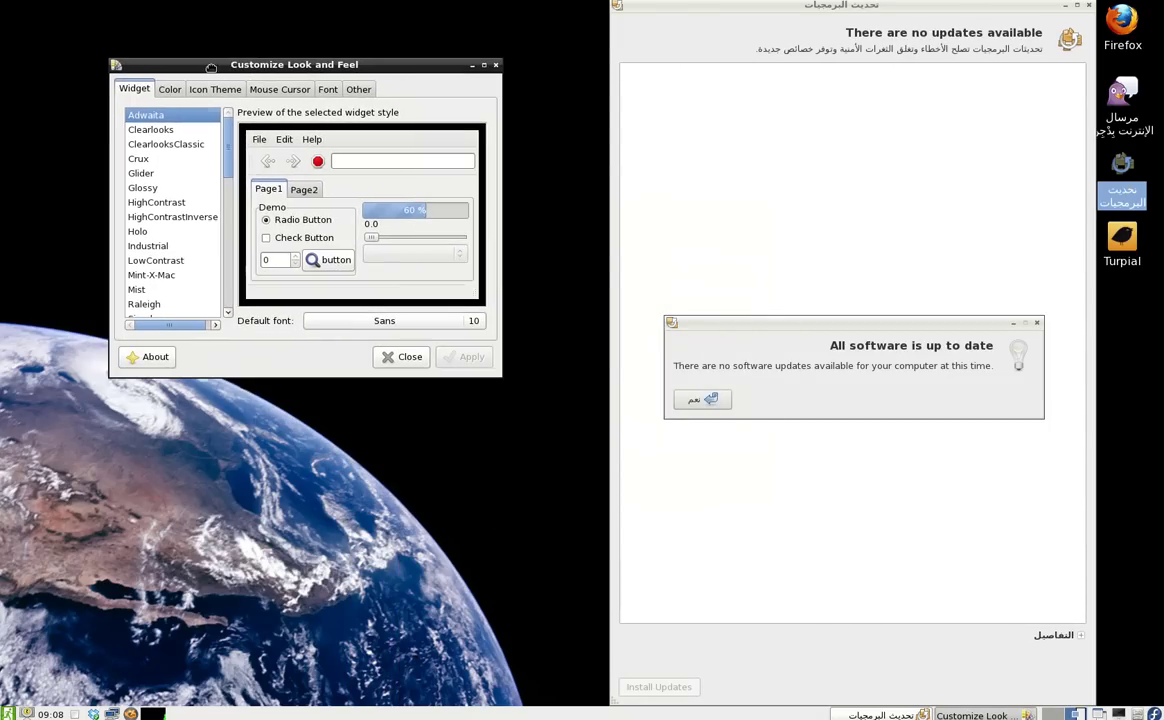
Step: Preview the widget styles from Clearlooks onward and apply the WOW-2 dark toolbar style
{"action": "left_click", "coordinate": [139, 128]}
{"action": "key", "text": "Down"}
{"action": "key", "text": "Down"}
{"action": "key", "text": "Down"}
{"action": "key", "text": "Down"}
{"action": "key", "text": "Down"}
{"action": "key", "text": "Down"}
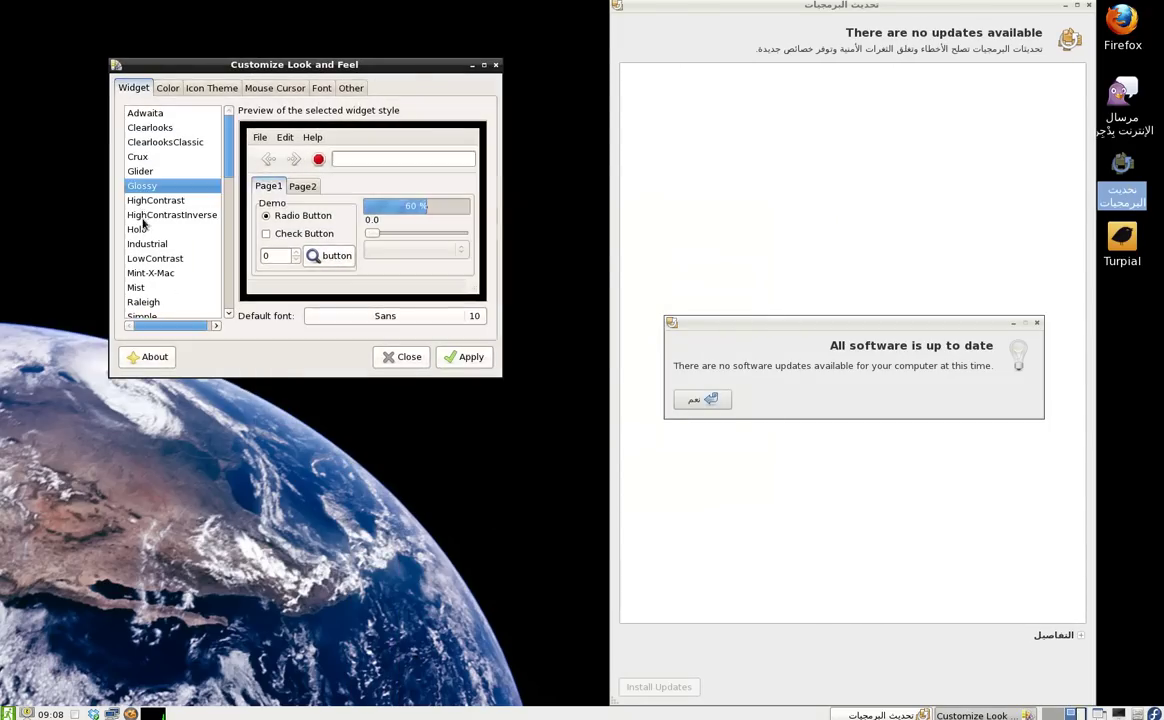
{"action": "key", "text": "Down"}
{"action": "key", "text": "Down"}
{"action": "key", "text": "Down"}
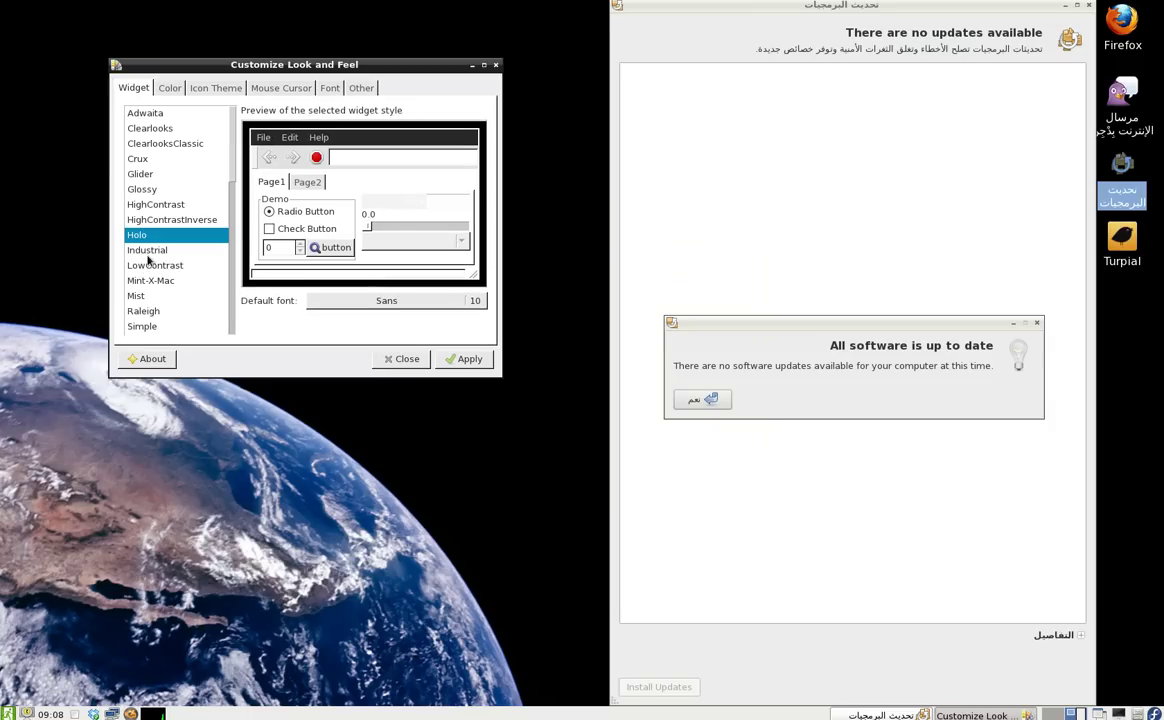
{"action": "key", "text": "Down"}
{"action": "key", "text": "Down"}
{"action": "key", "text": "Down"}
{"action": "key", "text": "Down"}
{"action": "key", "text": "Down"}
{"action": "key", "text": "Down"}
{"action": "key", "text": "Down"}
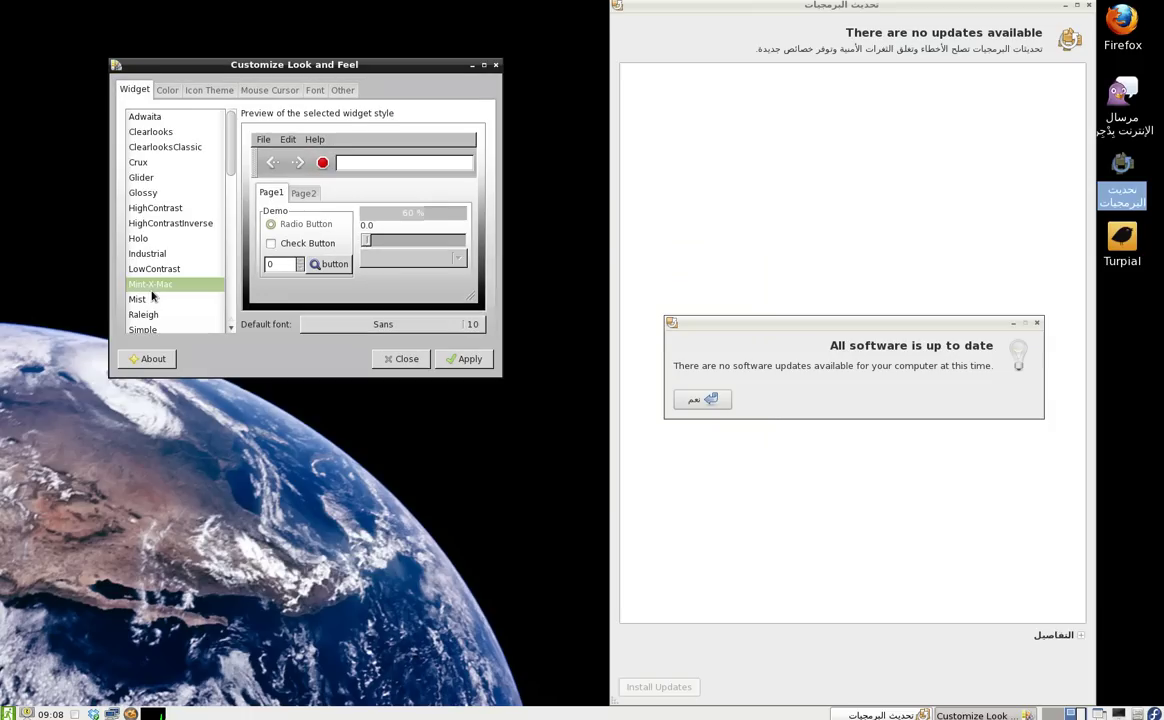
{"action": "left_click", "coordinate": [486, 362]}
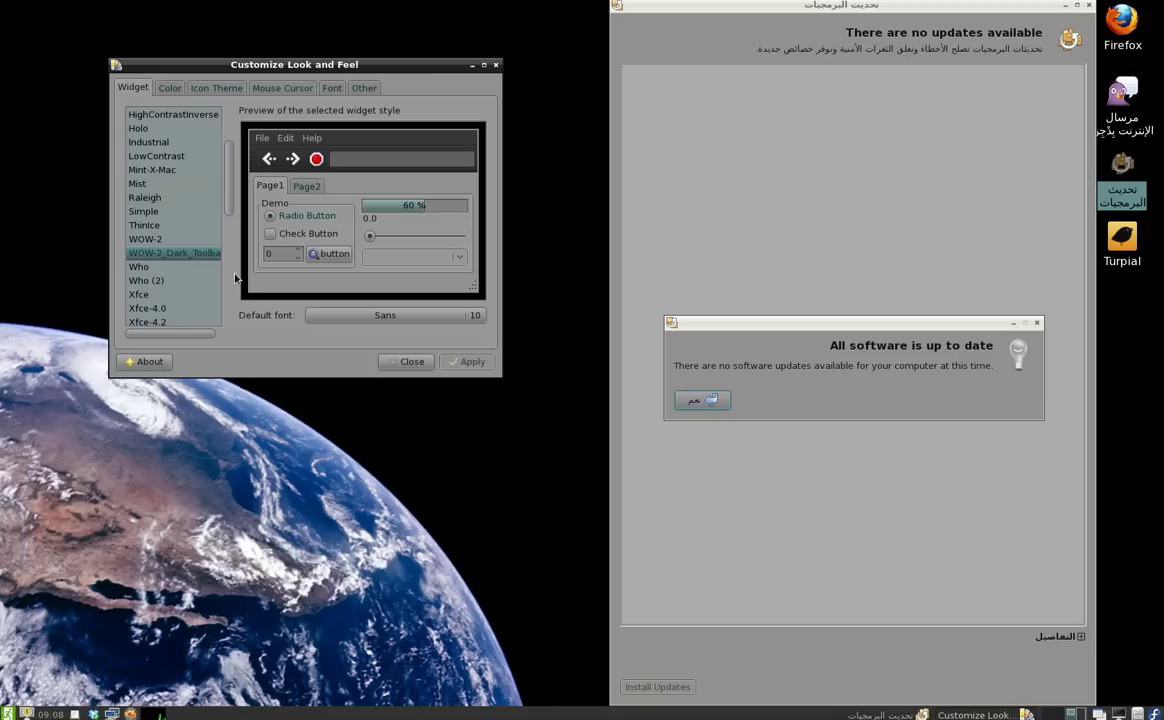
Step: Apply the Adwaita widget style again, and close the appearance settings and the software updater
{"action": "scroll", "coordinate": [143, 165], "scroll_direction": "up", "scroll_amount": 3}
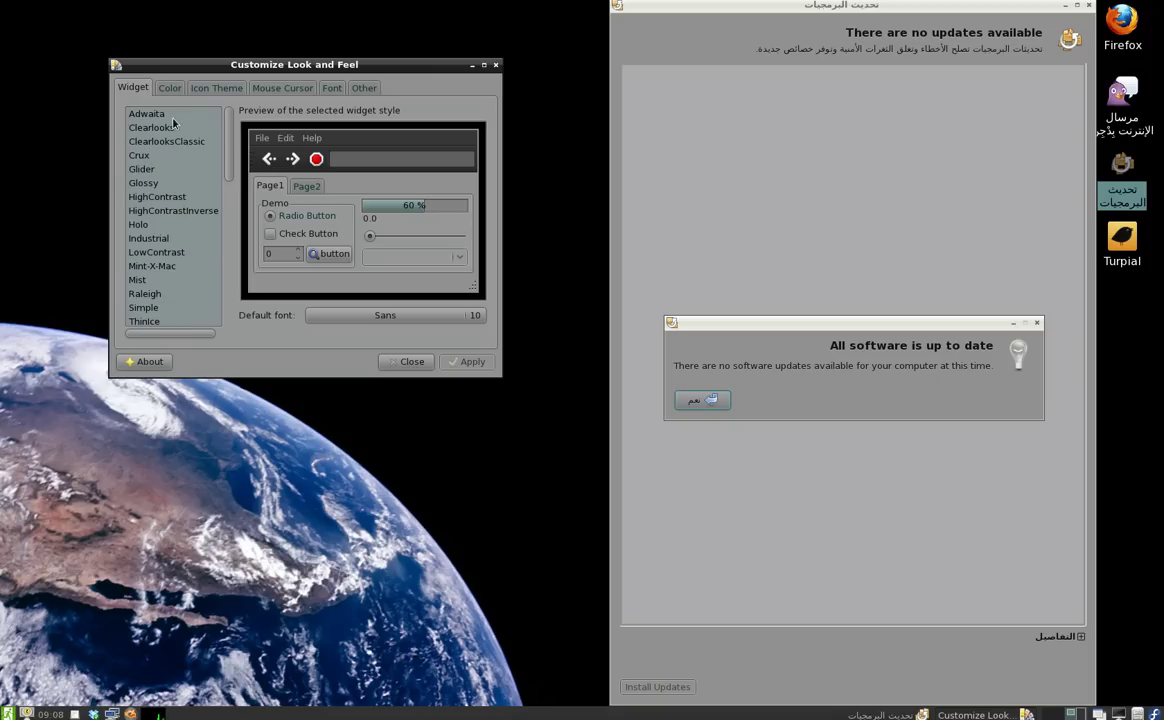
{"action": "left_click", "coordinate": [158, 113]}
{"action": "left_click", "coordinate": [466, 357]}
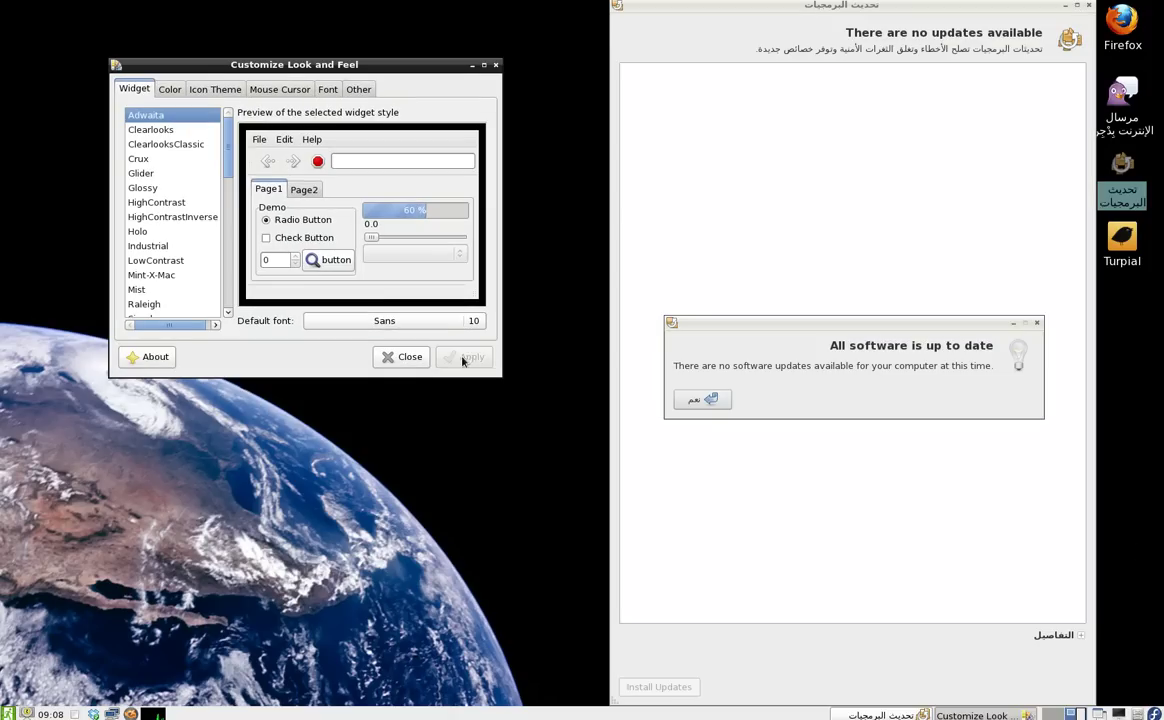
{"action": "left_click", "coordinate": [403, 357]}
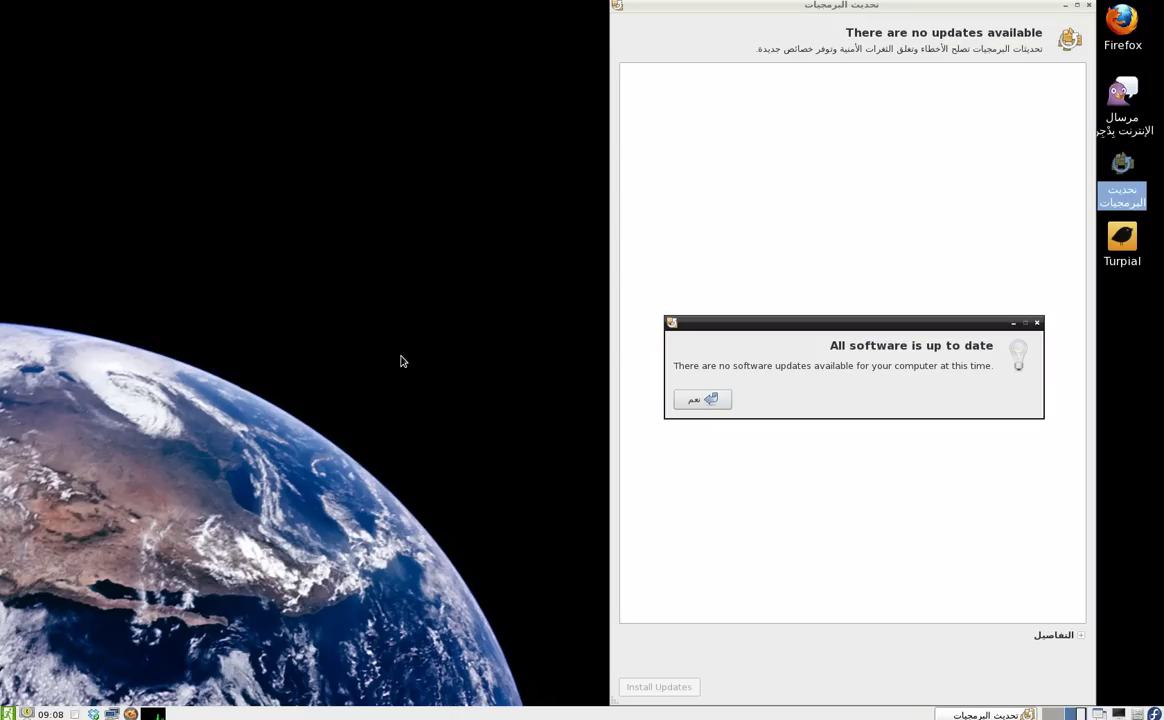
{"action": "left_click", "coordinate": [699, 394]}
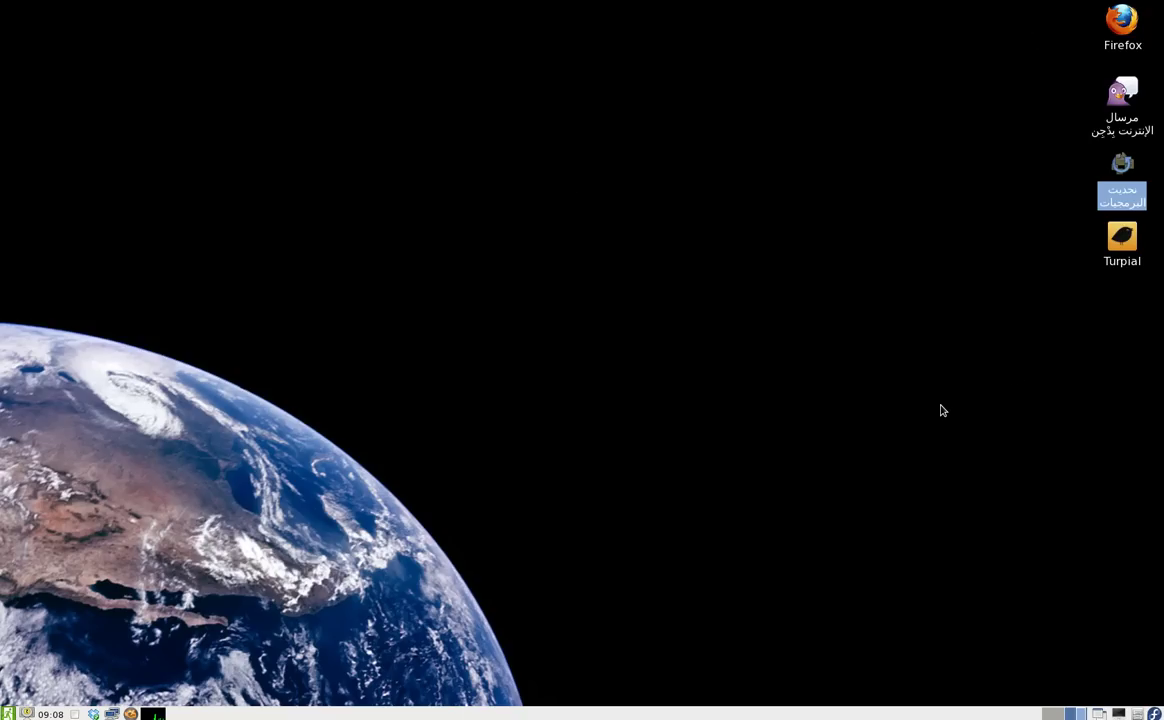
{"action": "right_click", "coordinate": [525, 254]}
{"action": "mouse_move", "coordinate": [526, 256]}
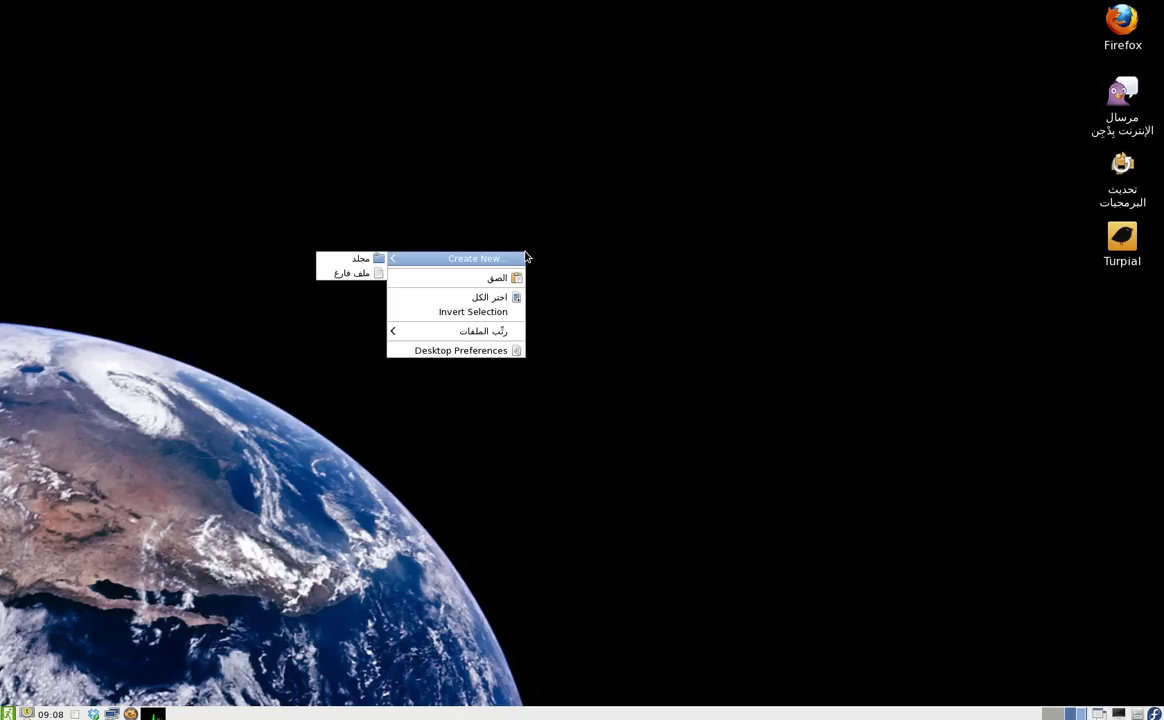
{"action": "left_click", "coordinate": [811, 255]}
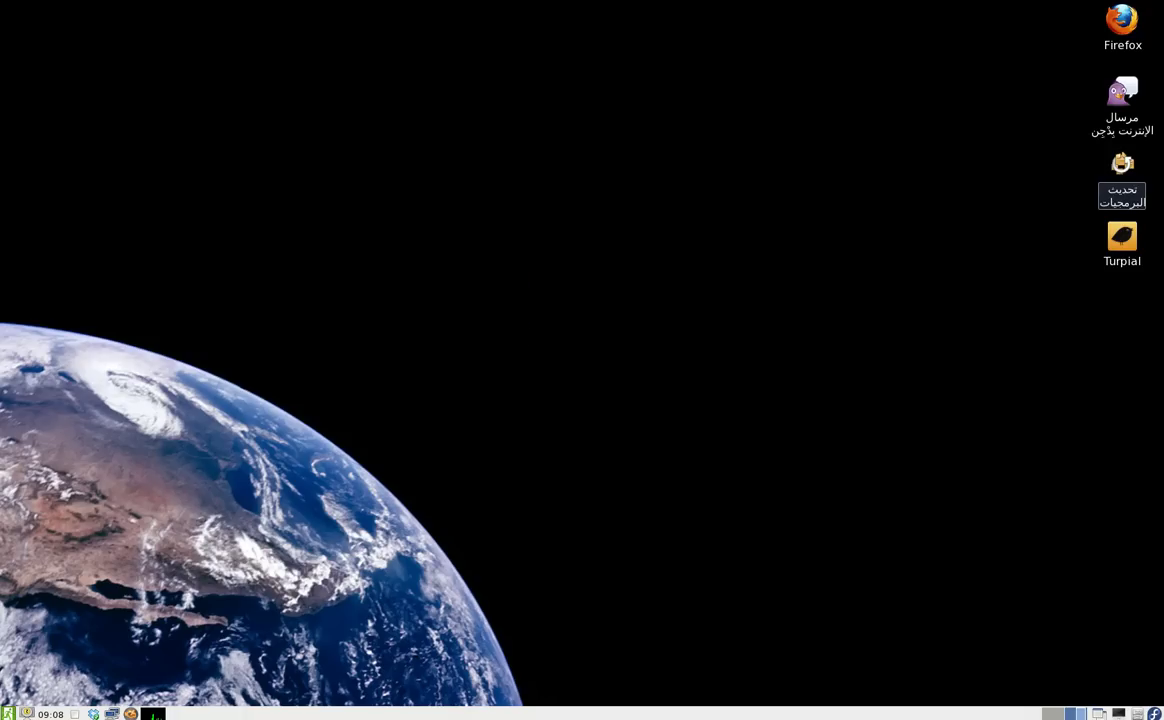
Step: Open a terminal and recall the earlier command sudo geany /etc/xdg/lxsession/LXDE/autostart from the command history
{"action": "left_click", "coordinate": [1156, 712]}
{"action": "mouse_move", "coordinate": [1125, 545]}
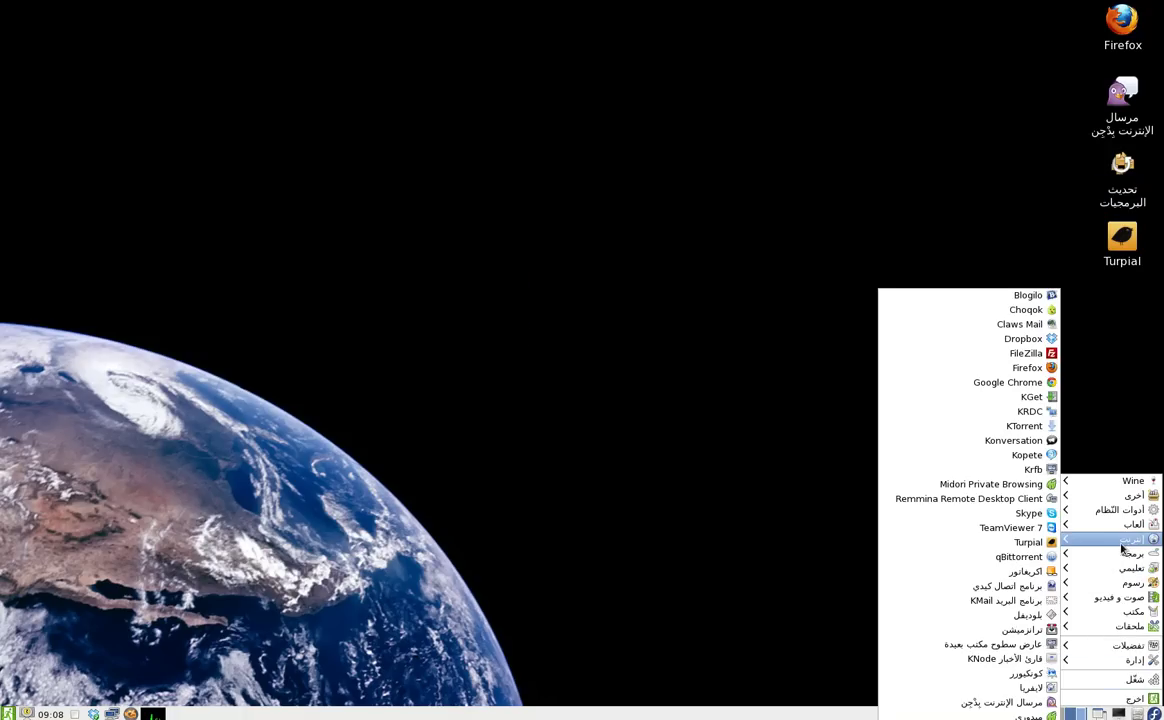
{"action": "mouse_move", "coordinate": [1115, 510]}
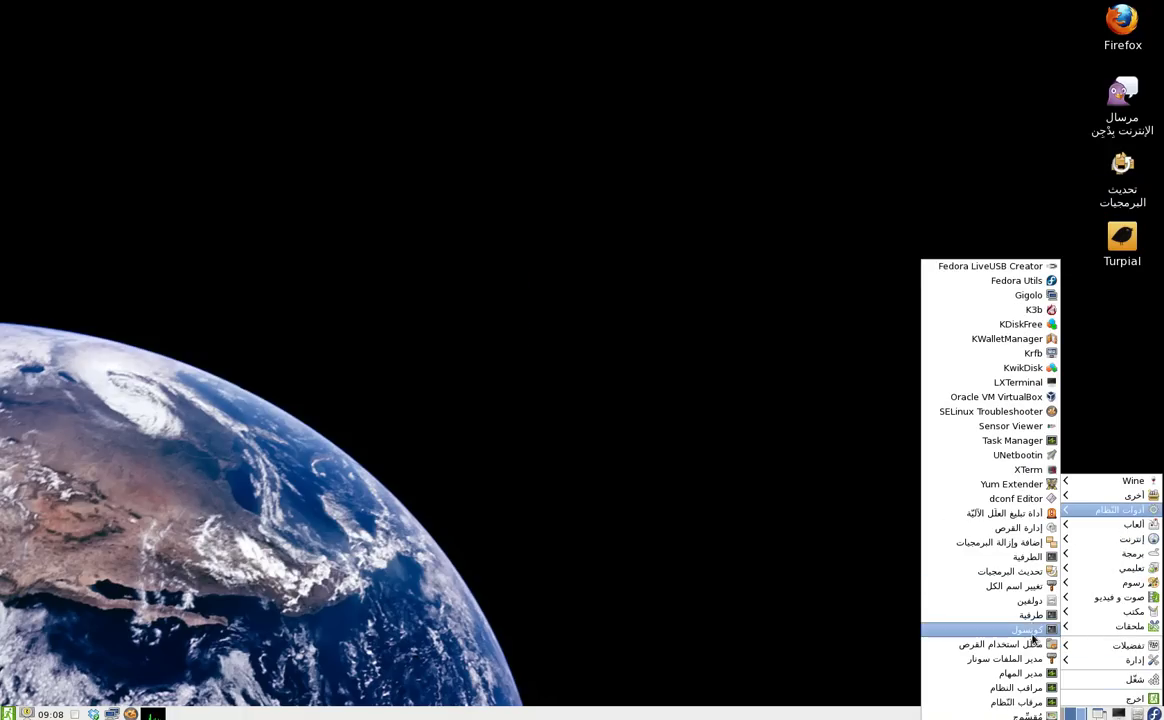
{"action": "left_click", "coordinate": [1034, 615]}
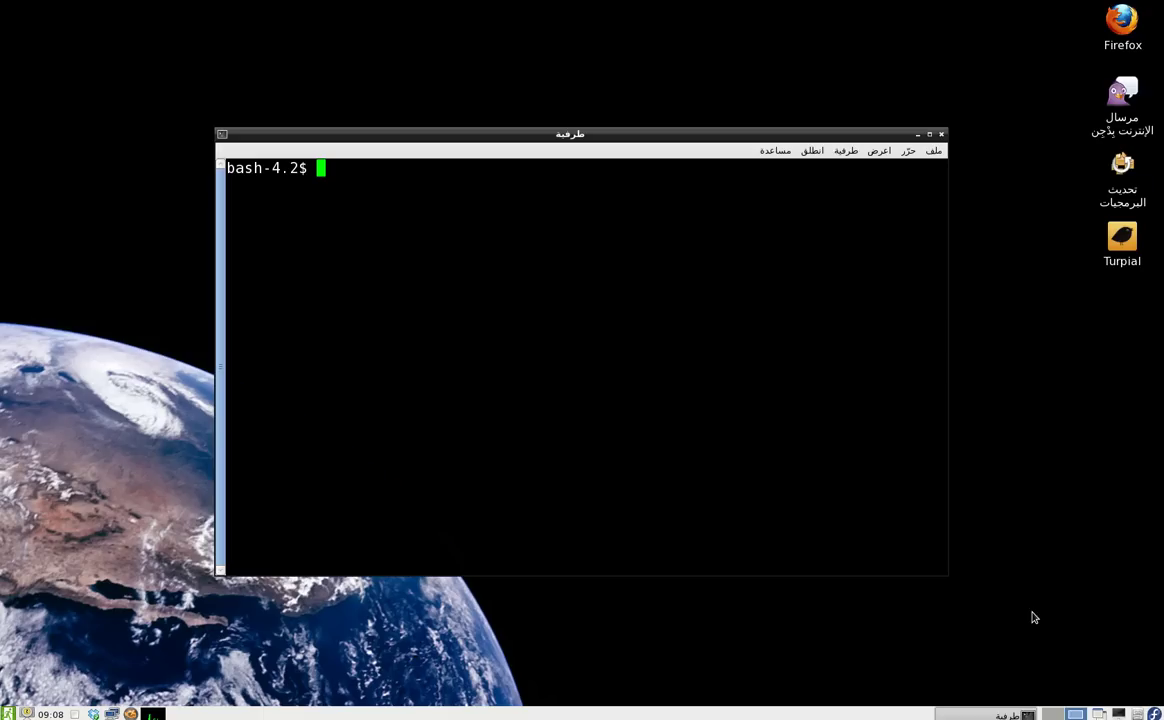
{"action": "key", "text": "Up"}
{"action": "key", "text": "Up"}
{"action": "key", "text": "Up"}
{"action": "key", "text": "Up"}
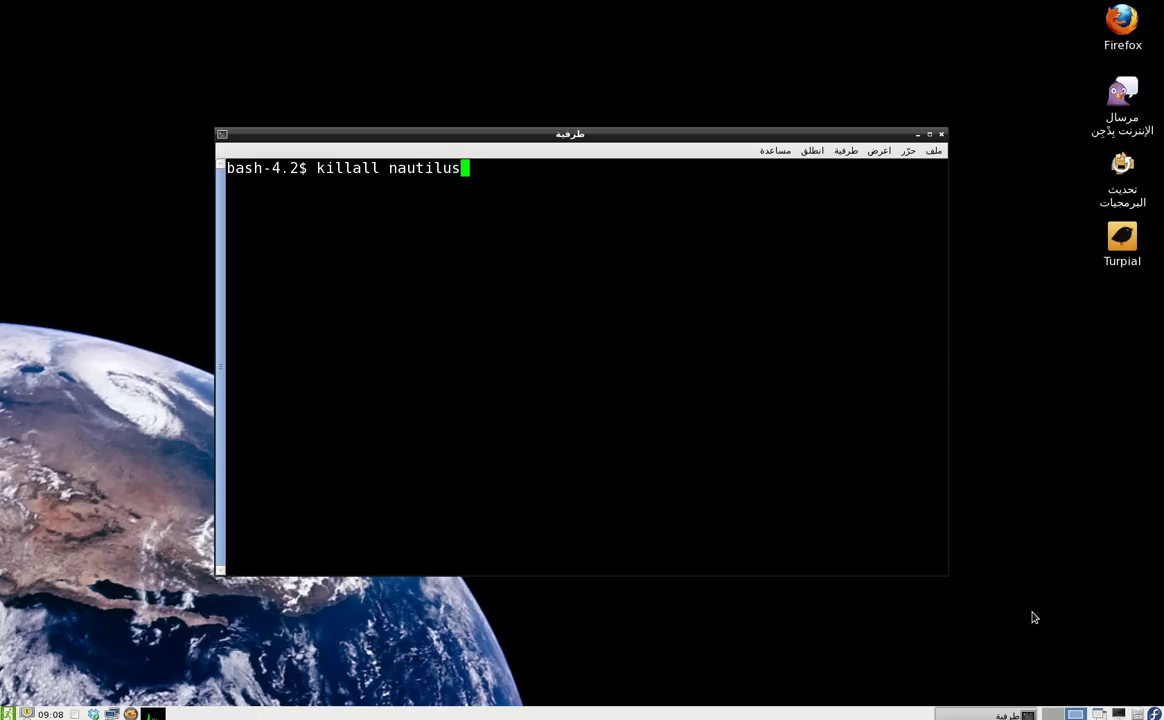
{"action": "key", "text": "Up"}
{"action": "key", "text": "Up"}
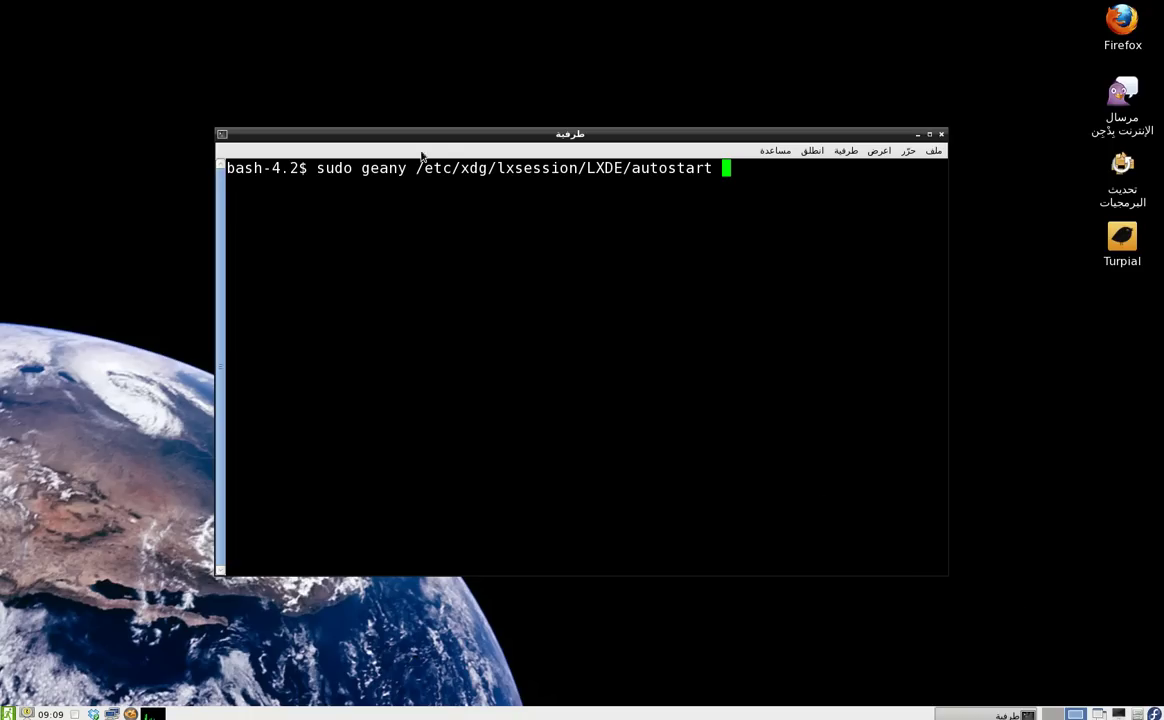
Step: Highlight the recalled command line and its editor name geany in the terminal
{"action": "triple_click", "coordinate": [497, 176]}
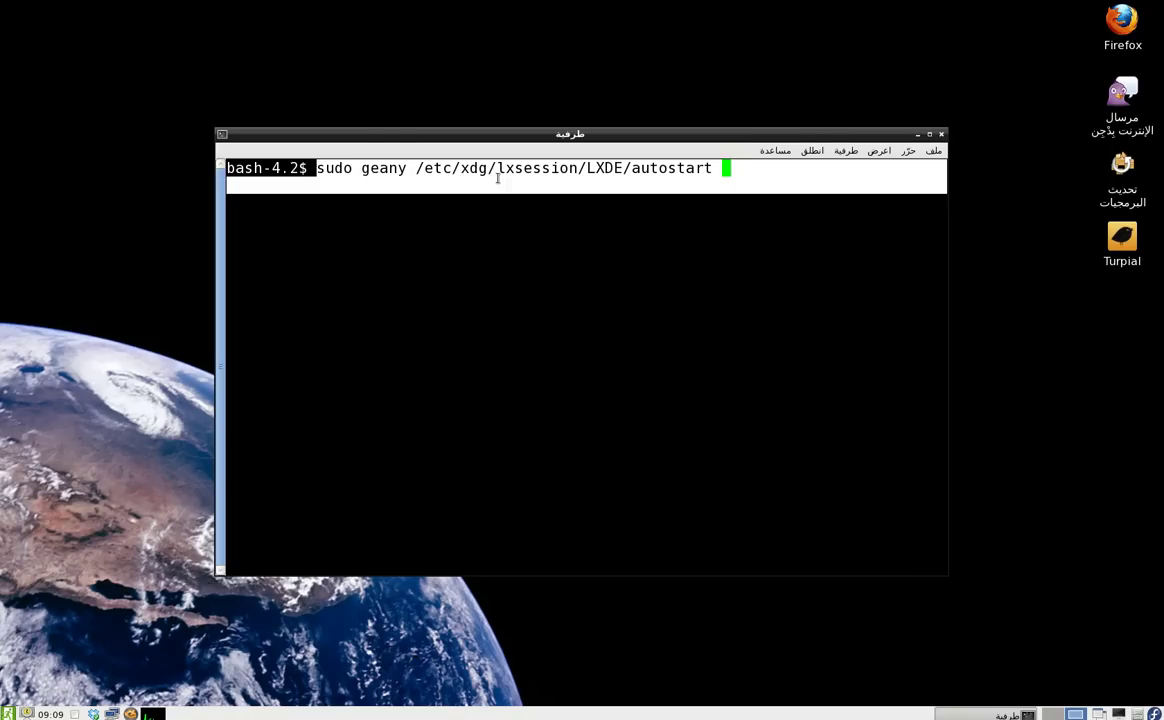
{"action": "left_click", "coordinate": [633, 177]}
{"action": "double_click", "coordinate": [380, 169]}
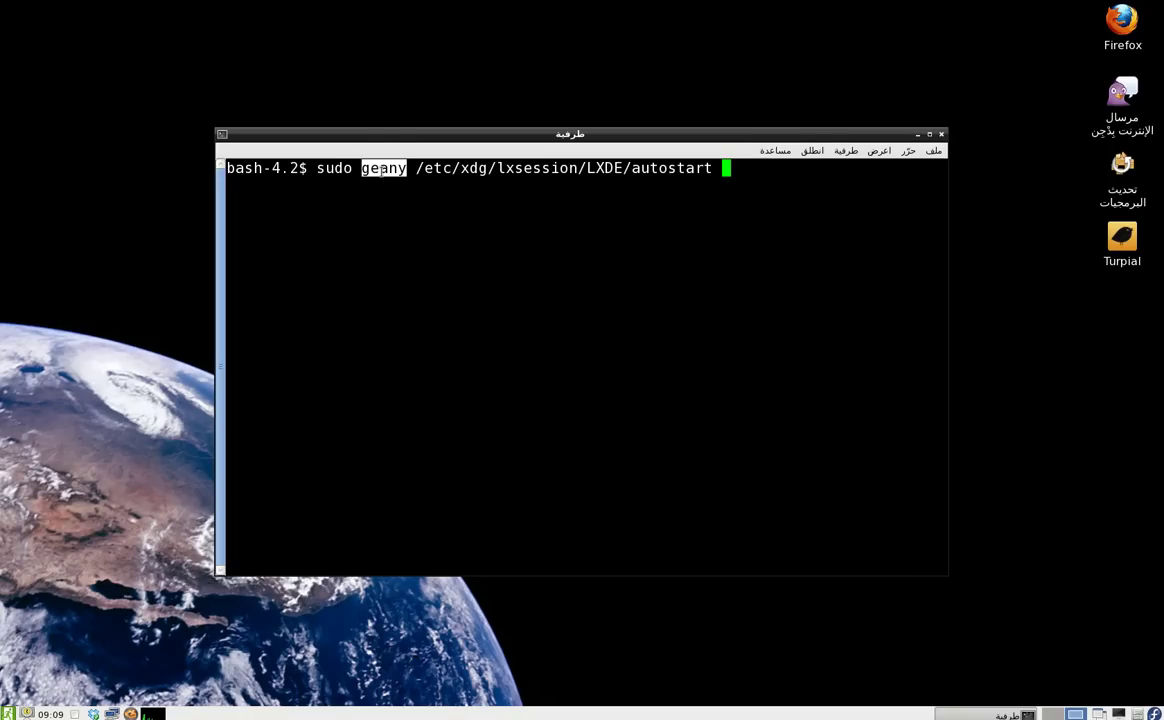
{"action": "left_click", "coordinate": [384, 169]}
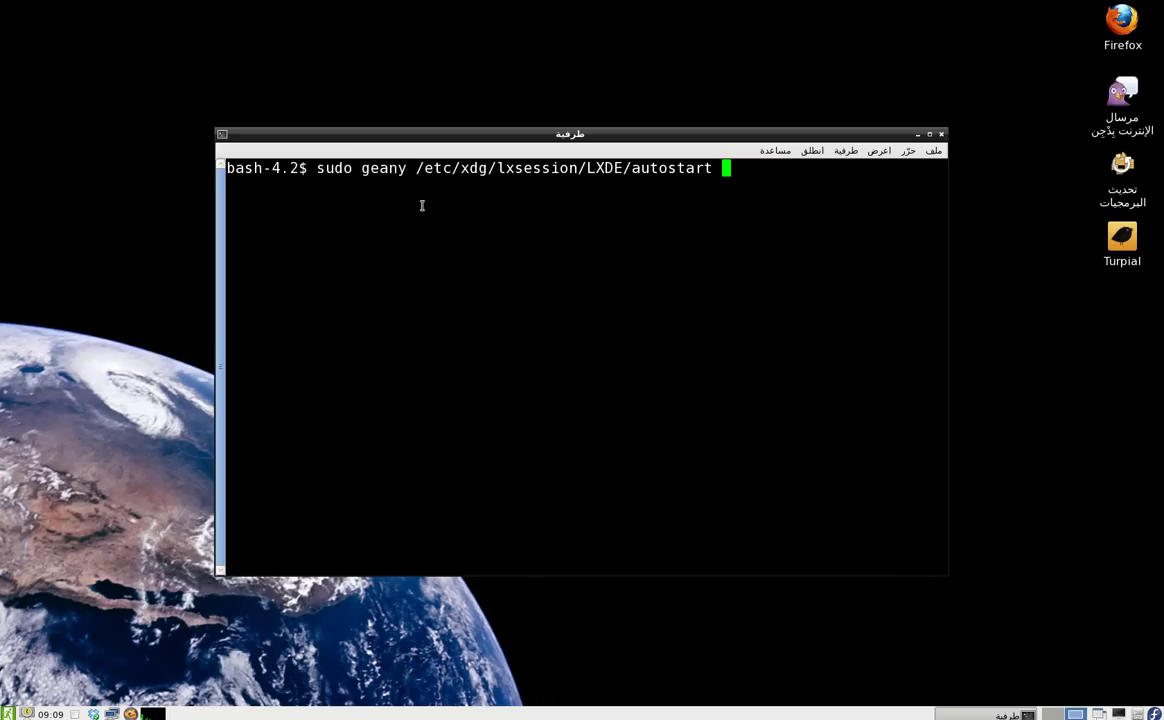
{"action": "double_click", "coordinate": [384, 169]}
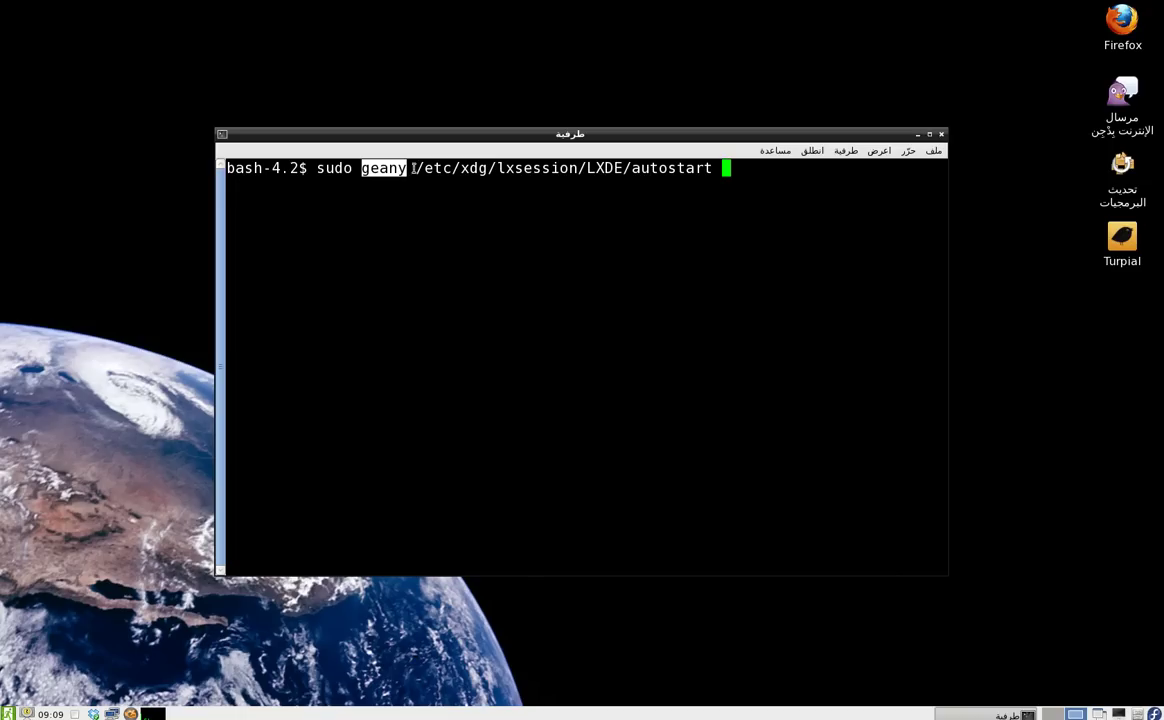
{"action": "left_click", "coordinate": [413, 178]}
Step: Change the editor name in the recalled command to gedit, run it, and enter the account's sudo password
{"action": "key", "text": "Left"}
{"action": "key", "text": "Left"}
{"action": "key", "text": "Left"}
{"action": "key", "text": "Left"}
{"action": "key", "text": "Left"}
{"action": "key", "text": "Left"}
{"action": "key", "text": "Left"}
{"action": "key", "text": "Left"}
{"action": "key", "text": "Left"}
{"action": "key", "text": "Left"}
{"action": "key", "text": "Left"}
{"action": "key", "text": "Left"}
{"action": "key", "text": "Left"}
{"action": "key", "text": "Left"}
{"action": "key", "text": "Left"}
{"action": "key", "text": "Left"}
{"action": "key", "text": "Left"}
{"action": "key", "text": "Left"}
{"action": "key", "text": "Left"}
{"action": "key", "text": "Left"}
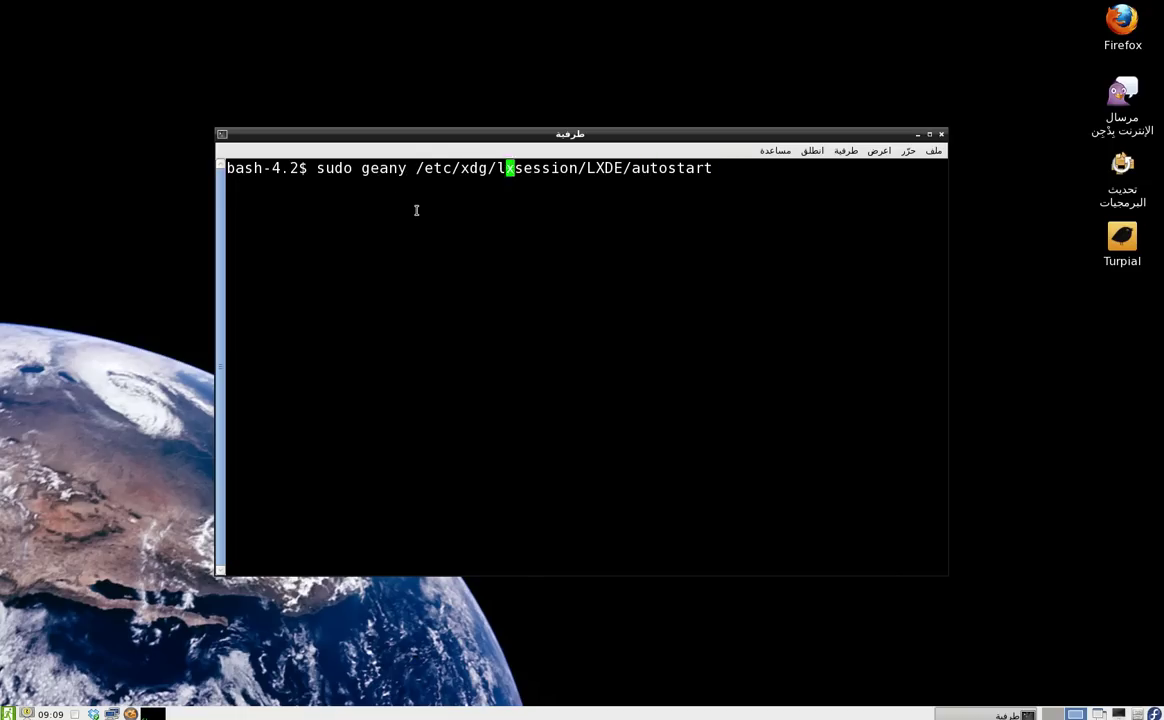
{"action": "key", "text": "BackSpace"}
{"action": "key", "text": "BackSpace"}
{"action": "key", "text": "BackSpace"}
{"action": "type", "text": "dit"}
{"action": "key", "text": "Return"}
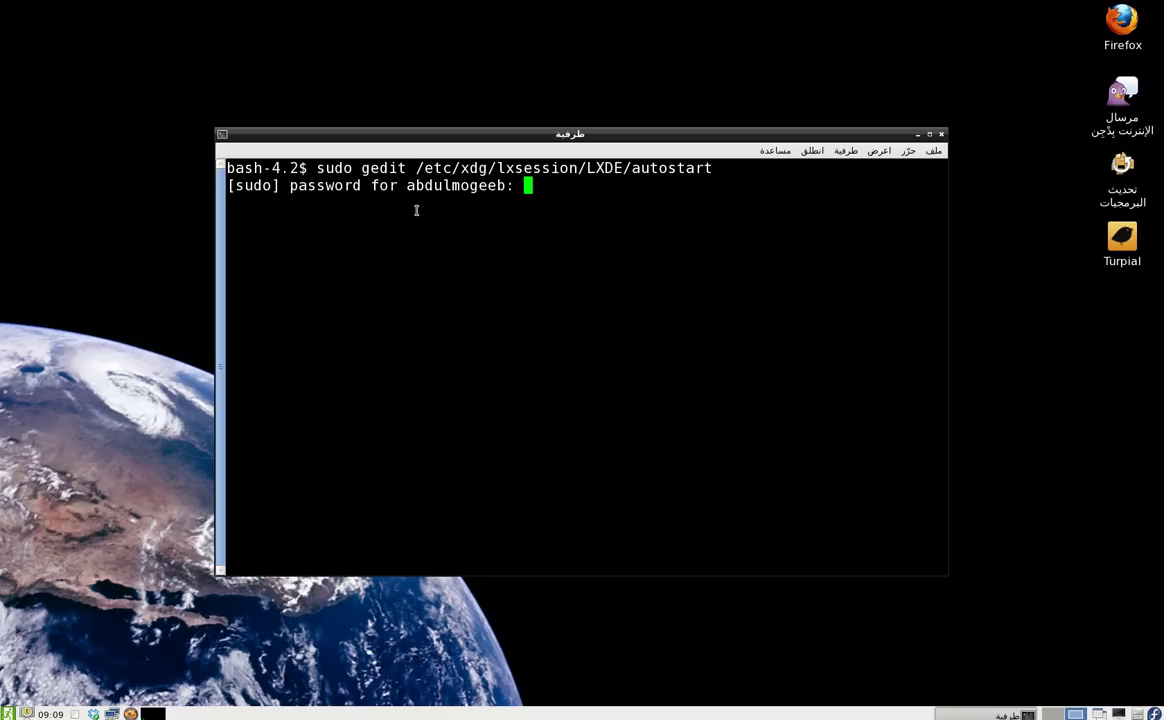
{"action": "key", "text": "Return"}
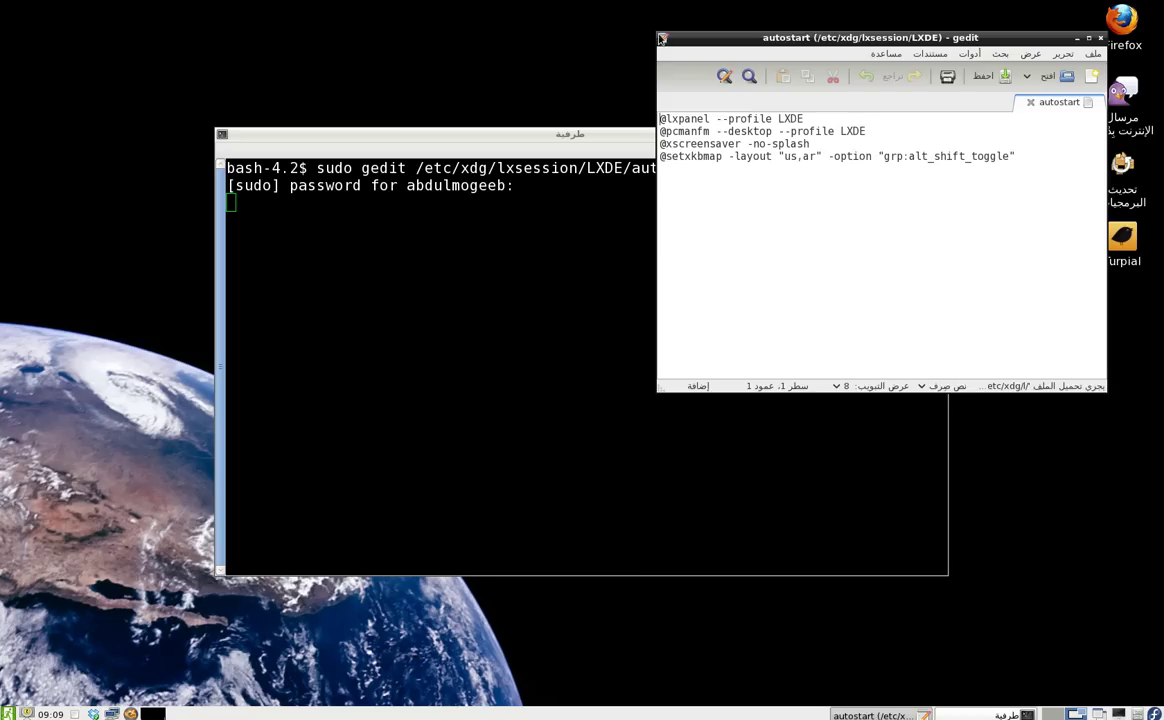
Step: Enlarge the gedit window and examine the setxkbmap line, its us and ar layout codes and its alt_shift_toggle option
{"action": "left_click_drag", "start_coordinate": [659, 38], "coordinate": [109, 18]}
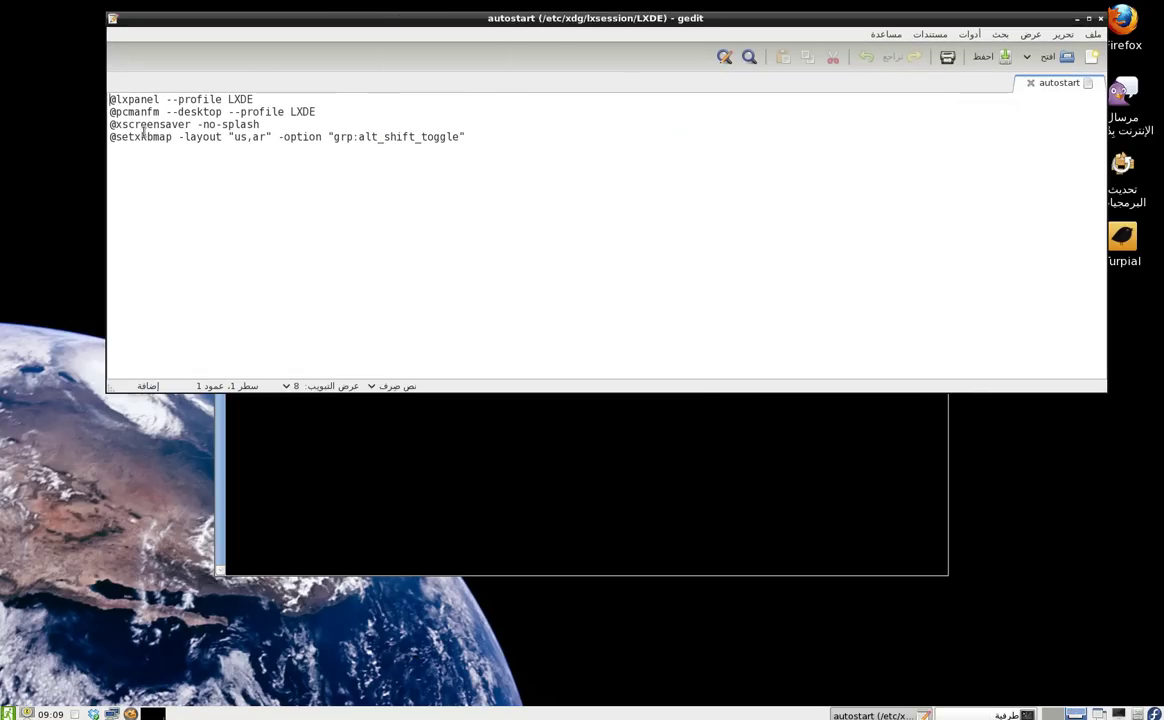
{"action": "left_click_drag", "start_coordinate": [118, 136], "coordinate": [488, 140]}
{"action": "double_click", "coordinate": [476, 136]}
{"action": "left_click", "coordinate": [476, 136]}
{"action": "left_click", "coordinate": [262, 136]}
{"action": "double_click", "coordinate": [240, 136]}
{"action": "left_click", "coordinate": [240, 137]}
{"action": "double_click", "coordinate": [240, 137]}
{"action": "double_click", "coordinate": [259, 137]}
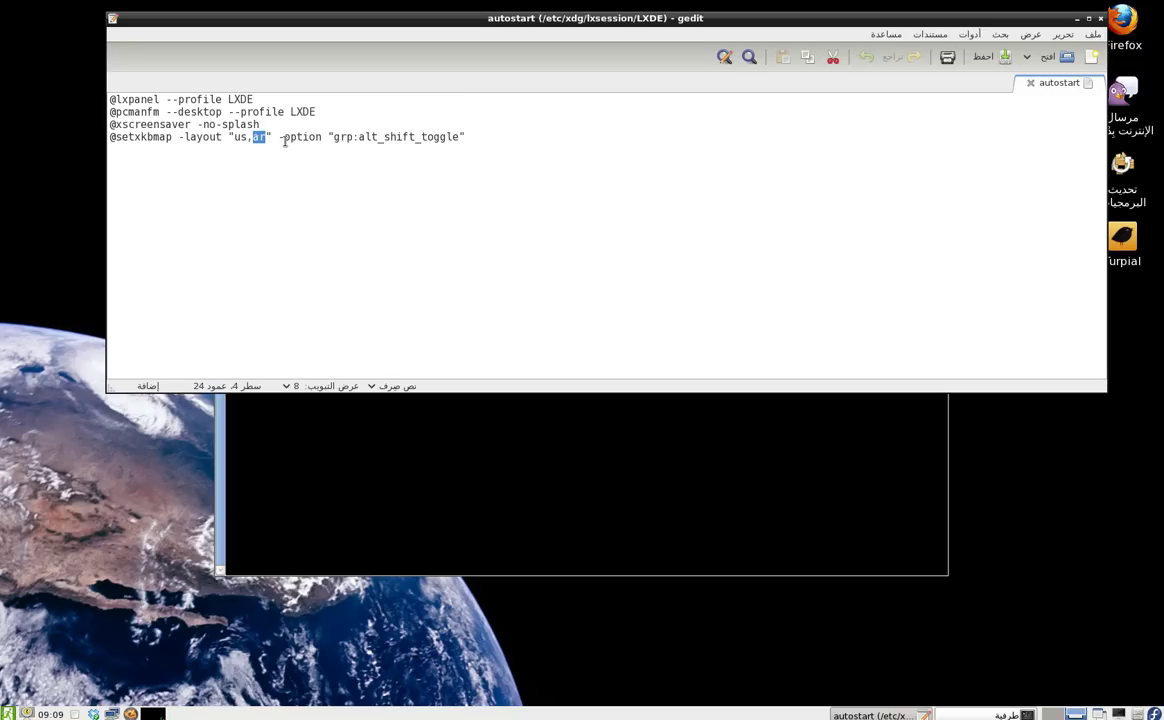
{"action": "triple_click", "coordinate": [402, 136]}
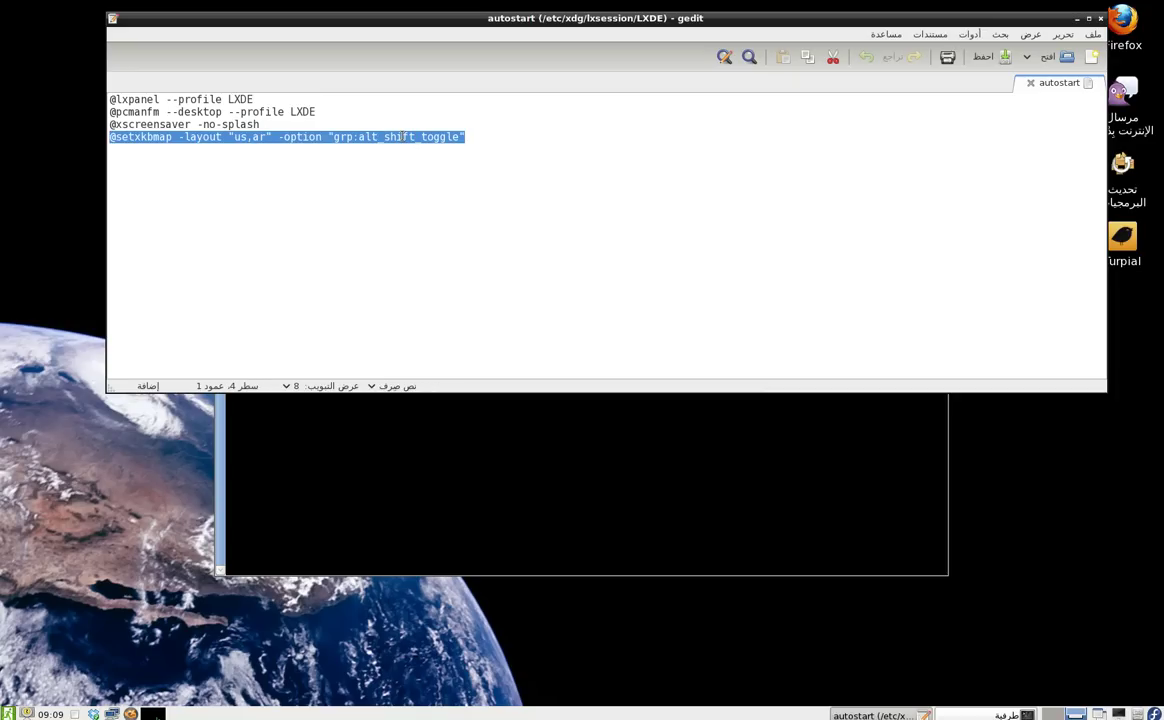
{"action": "left_click", "coordinate": [400, 136]}
{"action": "triple_click", "coordinate": [400, 136]}
{"action": "left_click", "coordinate": [116, 134]}
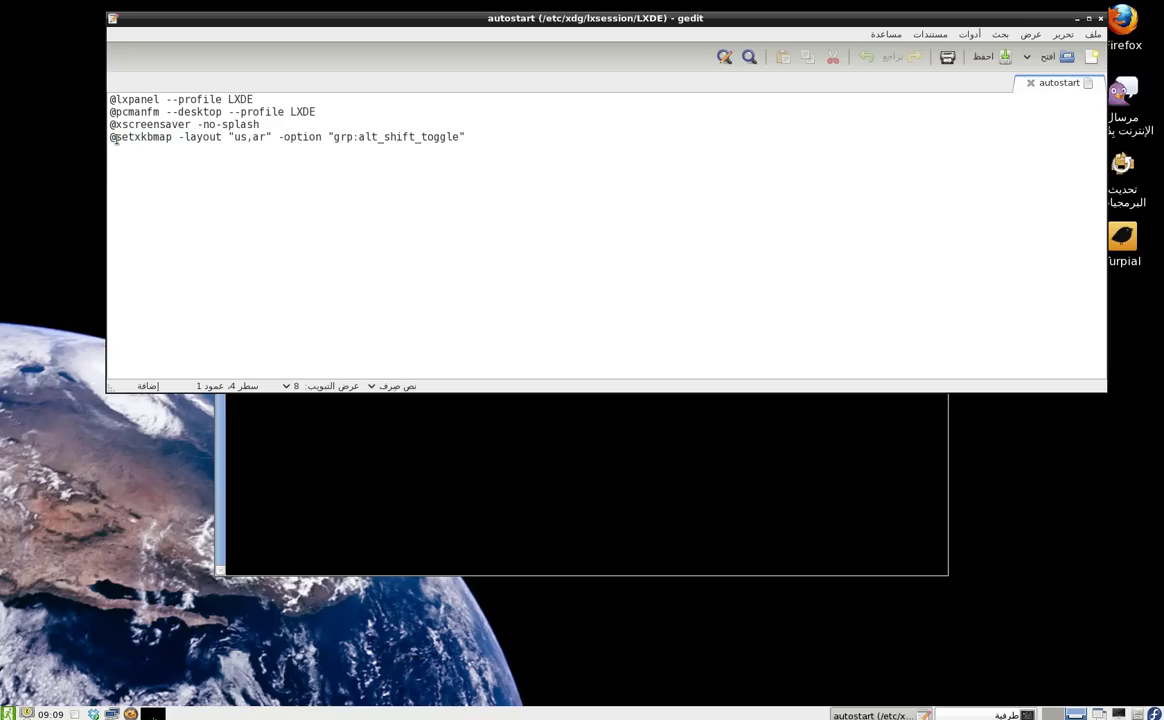
Step: Replace the layout code ar with fr on the setxkbmap line, and undo the replacement
{"action": "mouse_move", "coordinate": [234, 137]}
{"action": "left_mouse_down"}
{"action": "mouse_move", "coordinate": [268, 137]}
{"action": "mouse_move", "coordinate": [252, 137]}
{"action": "left_mouse_up"}
{"action": "left_click", "coordinate": [268, 137]}
{"action": "type", "text": "fr"}
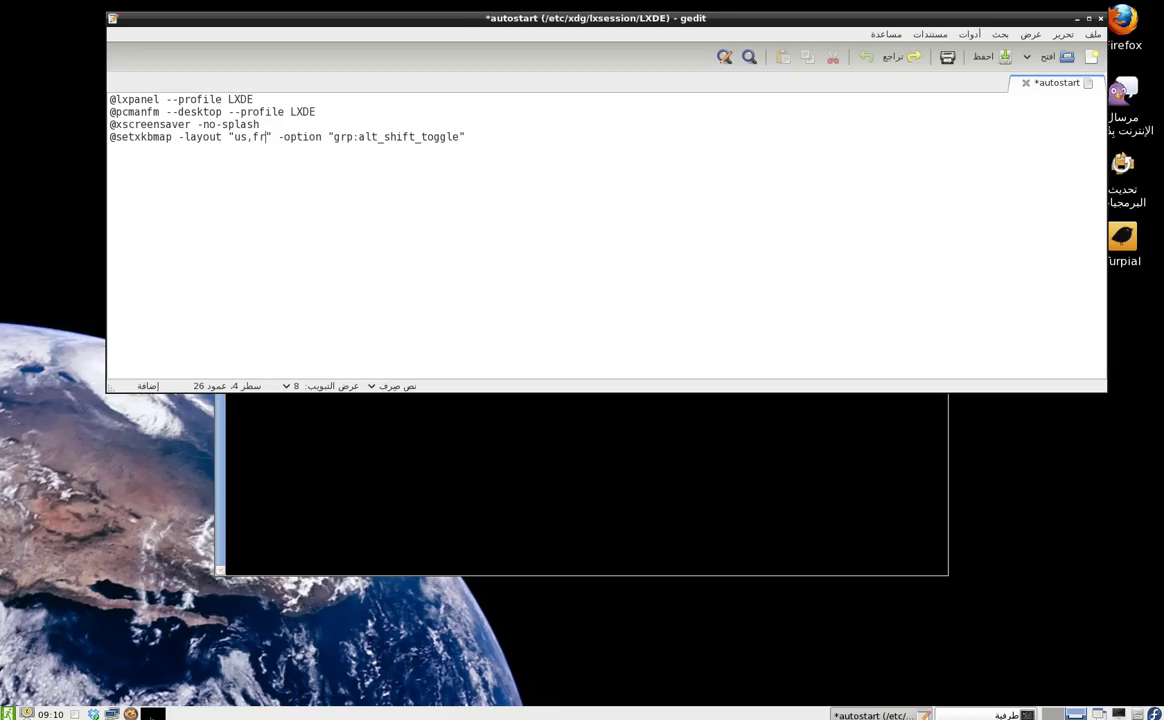
{"action": "key", "text": "ctrl+z"}
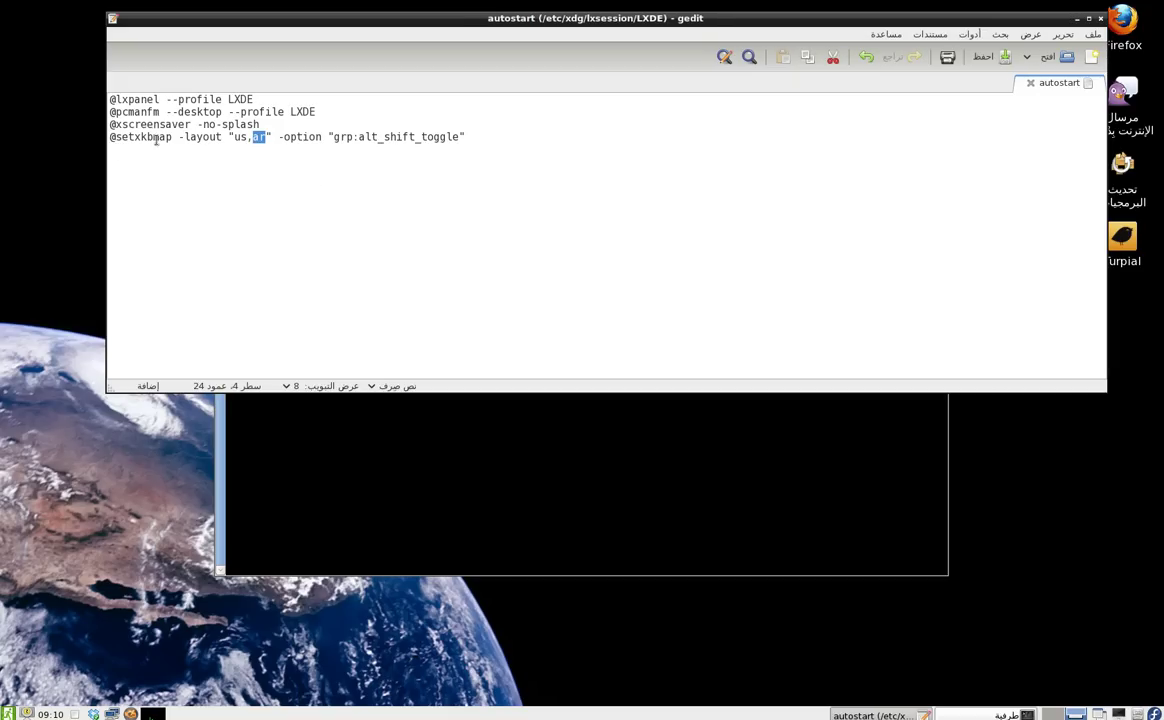
Step: Try to copy the setxkbmap command, without its leading @, from the autostart file into the terminal
{"action": "left_click_drag", "start_coordinate": [117, 137], "coordinate": [449, 145]}
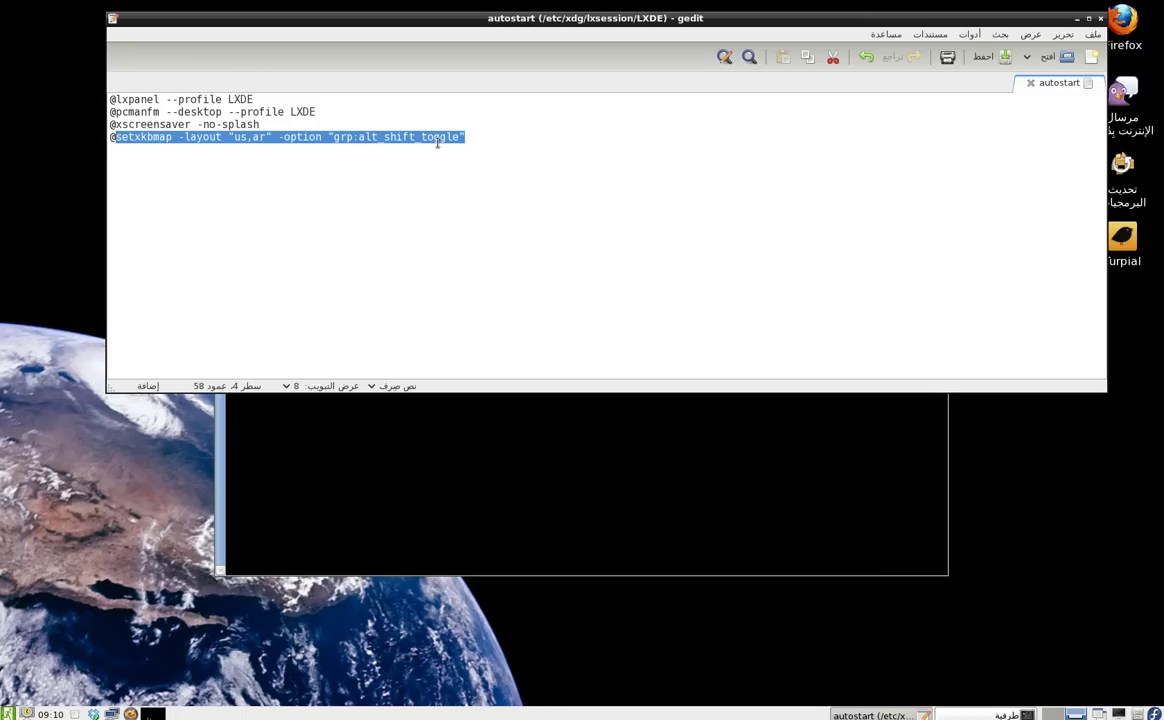
{"action": "right_click", "coordinate": [350, 138]}
{"action": "left_click", "coordinate": [337, 208]}
{"action": "left_click", "coordinate": [1099, 19]}
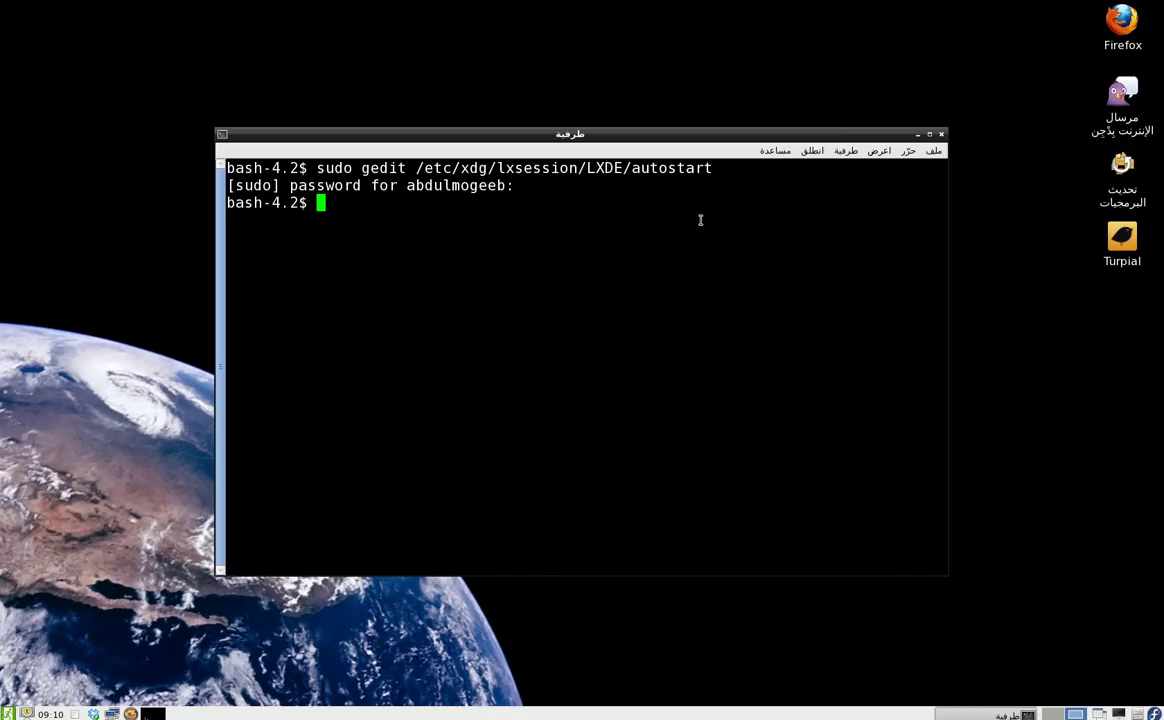
{"action": "right_click", "coordinate": [540, 281]}
{"action": "left_click", "coordinate": [487, 340]}
Step: Reopen the autostart file in gedit and copy the setxkbmap command without its leading @
{"action": "key", "text": "Up"}
{"action": "key", "text": "Return"}
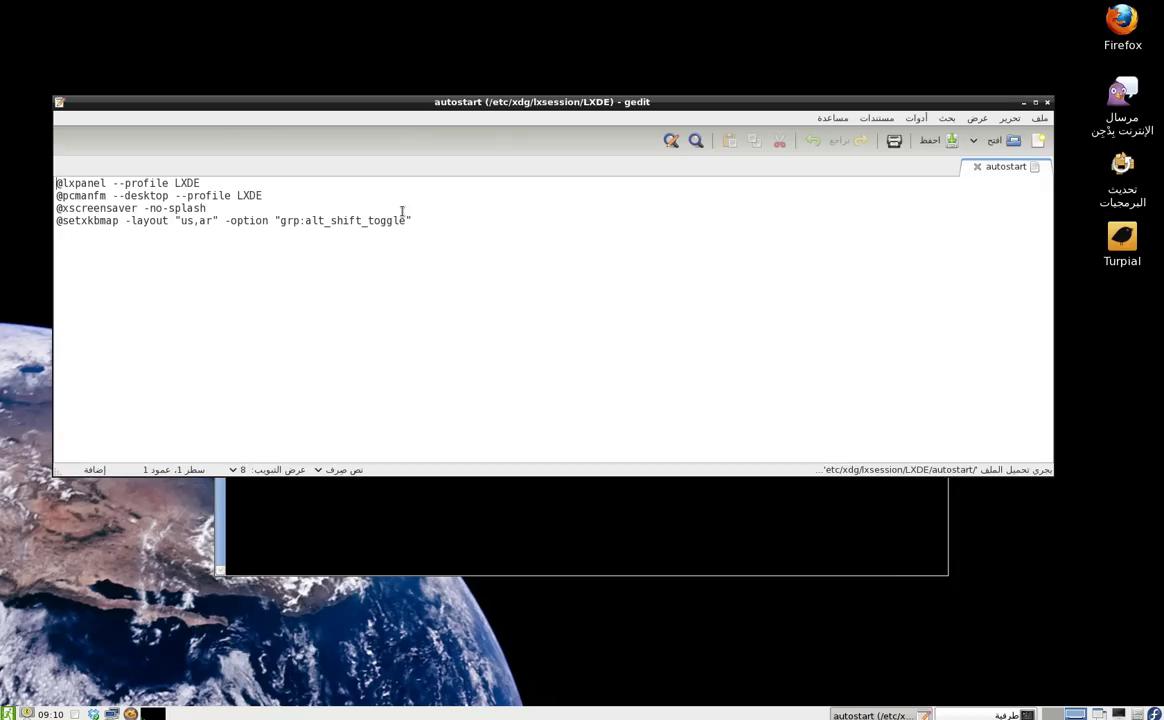
{"action": "left_click_drag", "start_coordinate": [415, 220], "coordinate": [64, 226]}
{"action": "right_click", "coordinate": [70, 228]}
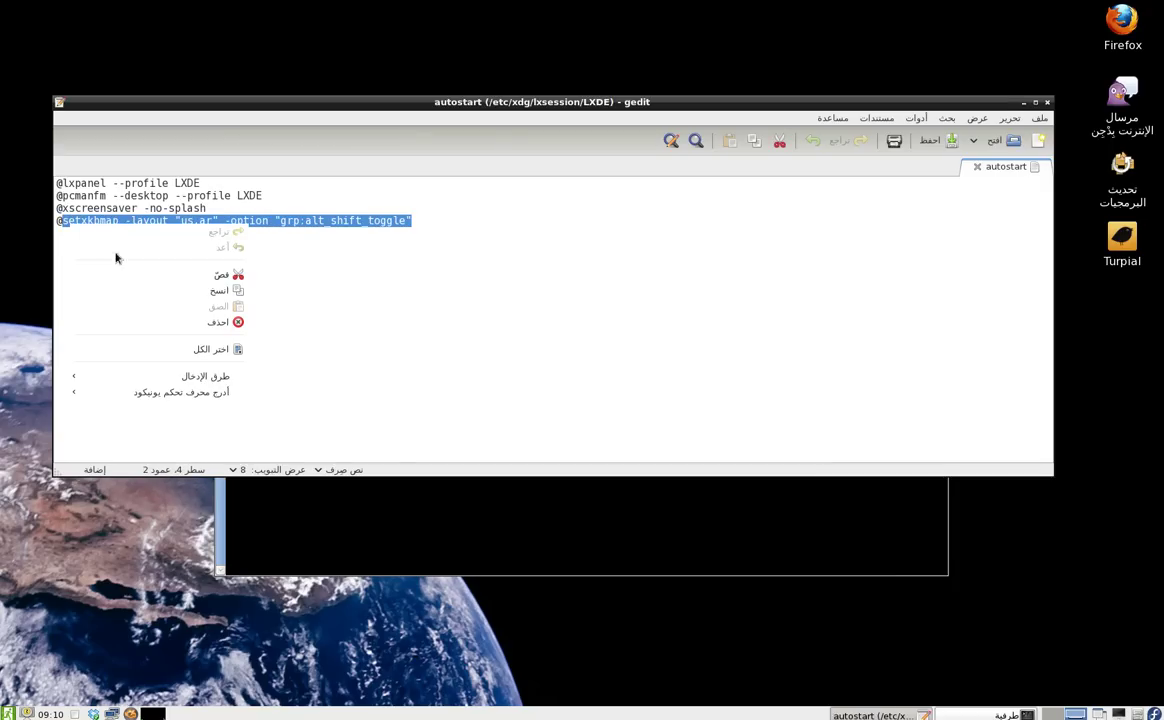
{"action": "left_click", "coordinate": [130, 290]}
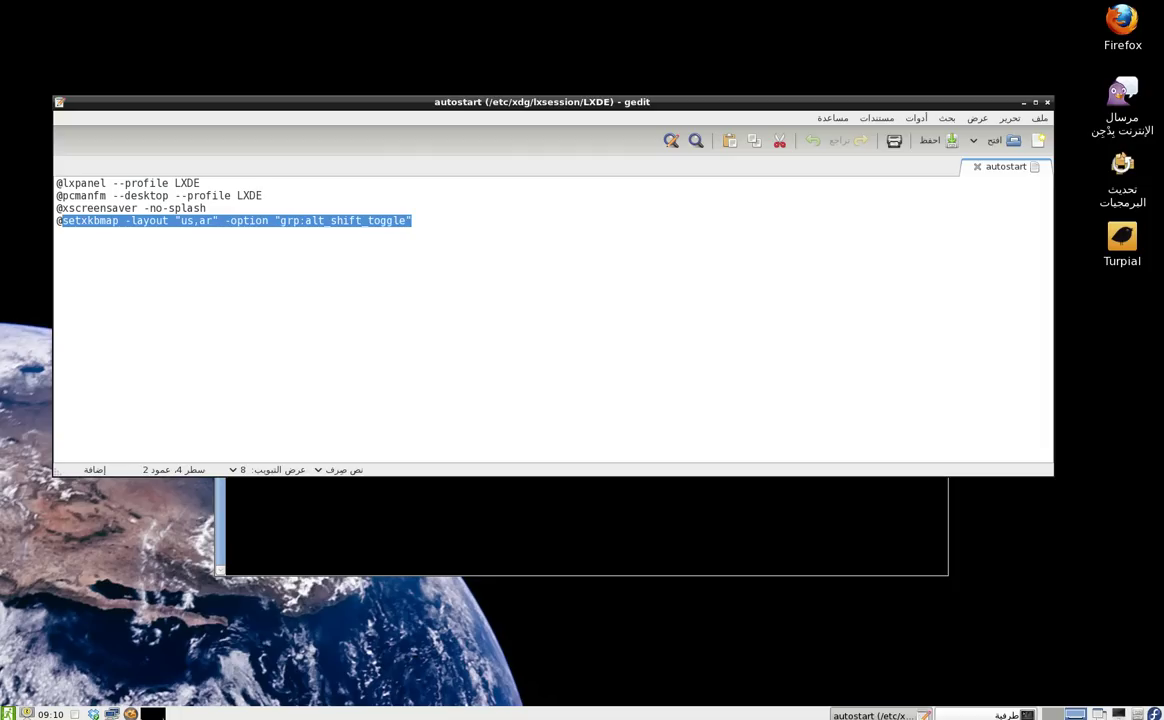
Step: Run setxkbmap -layout "us,ar" -option "grp:alt_shift_toggle" in a new terminal, and close that terminal and gedit
{"action": "left_click", "coordinate": [1154, 714]}
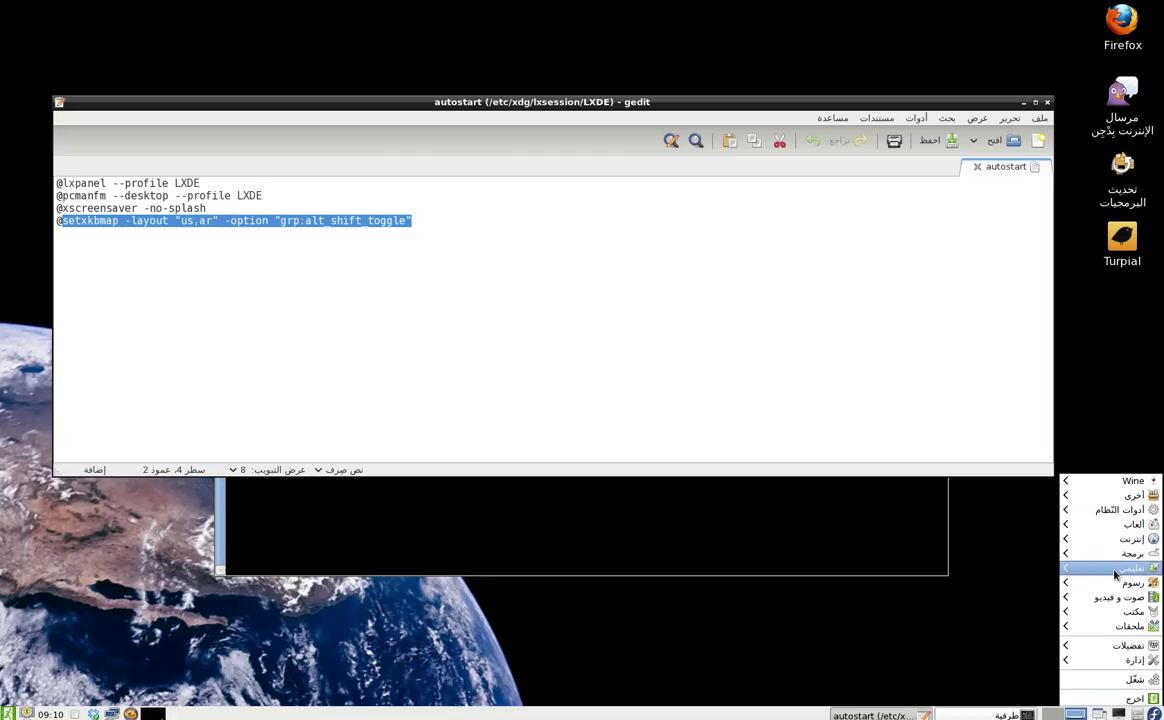
{"action": "mouse_move", "coordinate": [1063, 511]}
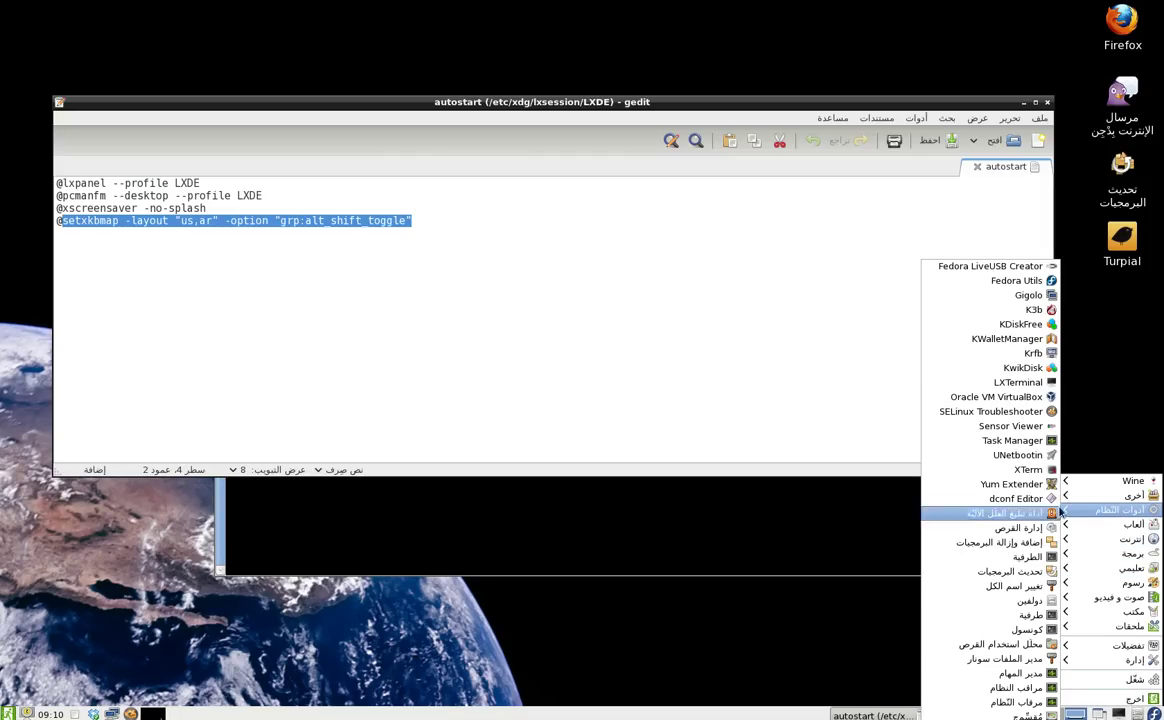
{"action": "left_click", "coordinate": [1030, 614]}
{"action": "key", "text": "ctrl+shift+v"}
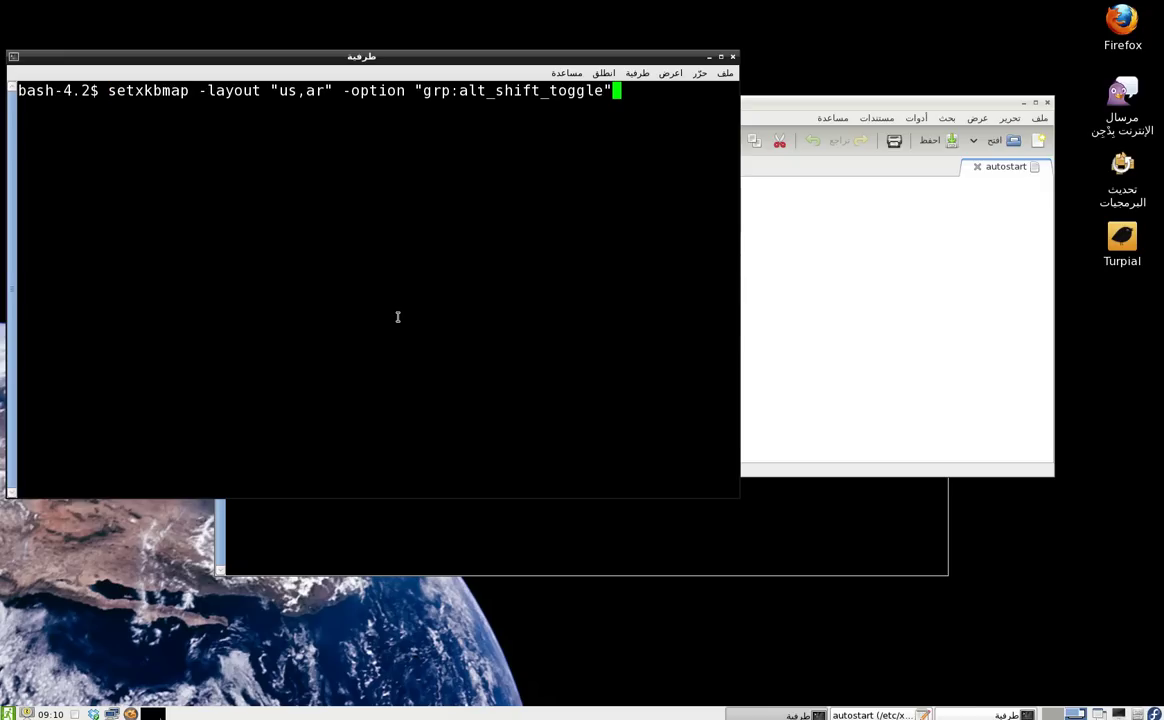
{"action": "key", "text": "Return"}
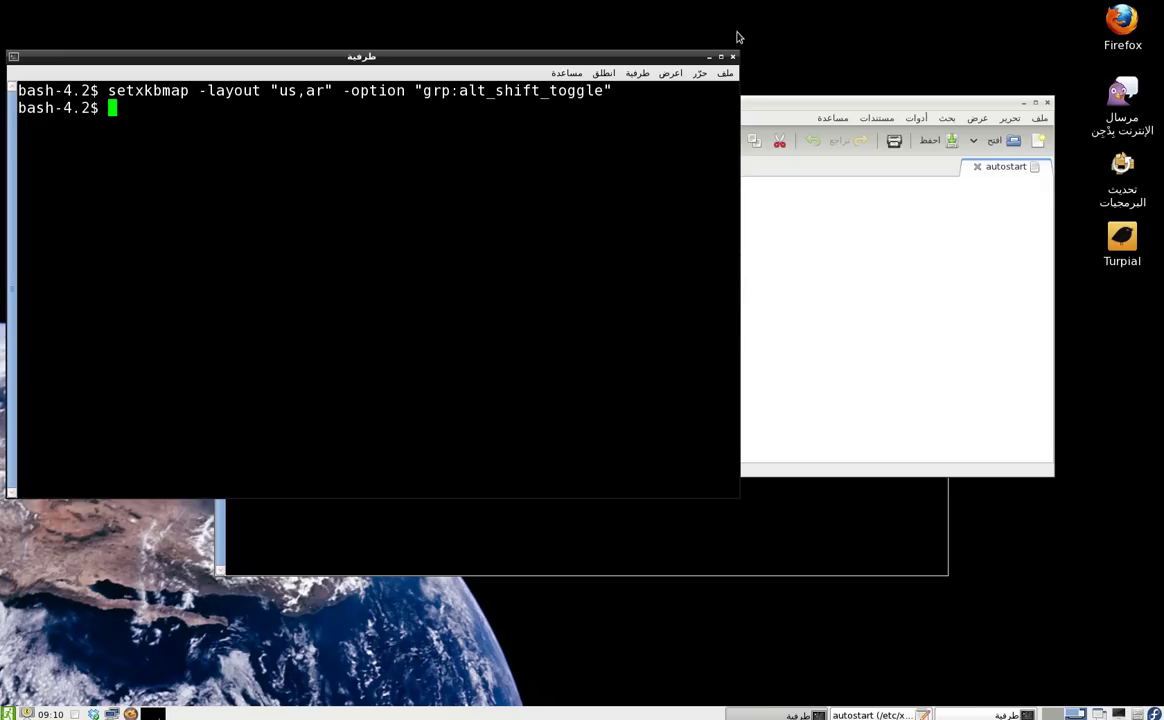
{"action": "left_click", "coordinate": [733, 57]}
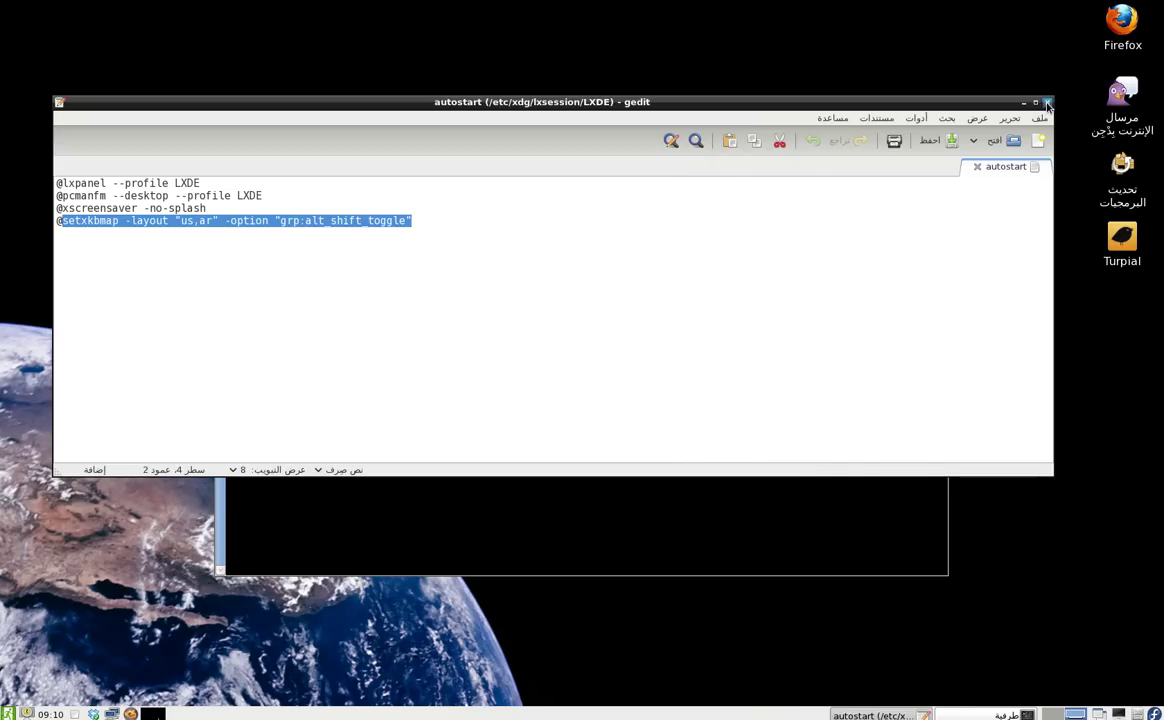
{"action": "left_click", "coordinate": [1046, 104]}
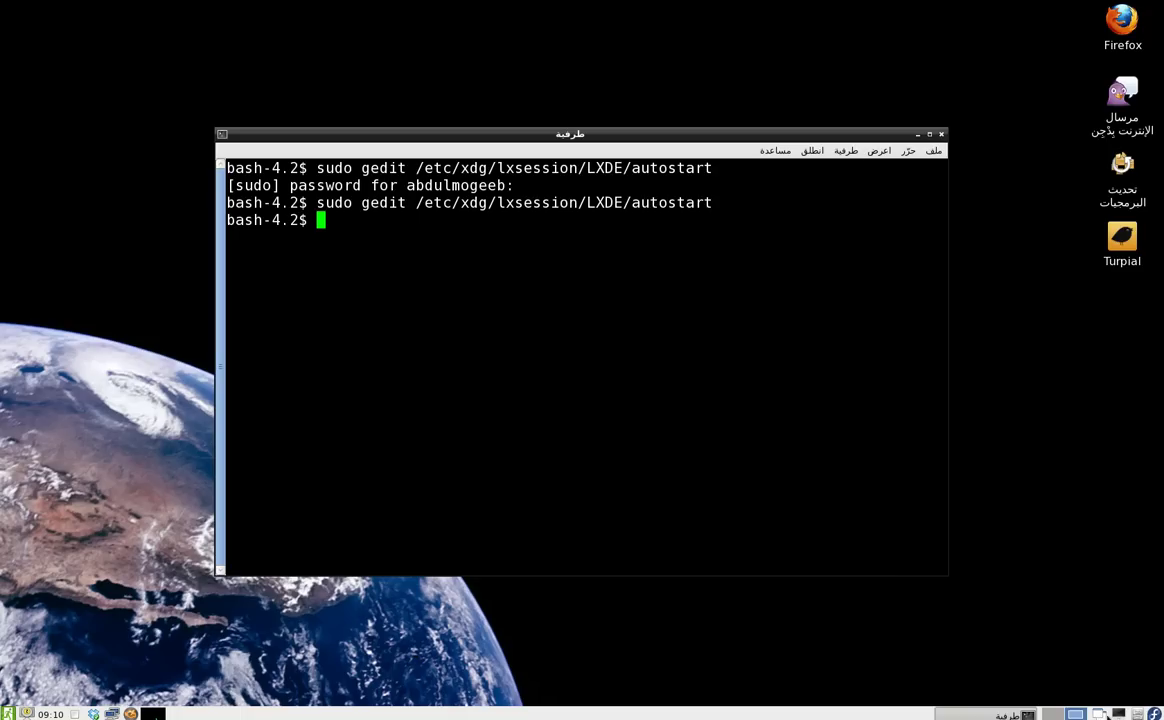
Step: Open LibreOffice Writer and write بسم الله الرحمن الرحيم وبه نستعين وعليه نتوكل in the blank document
{"action": "left_click", "coordinate": [1154, 714]}
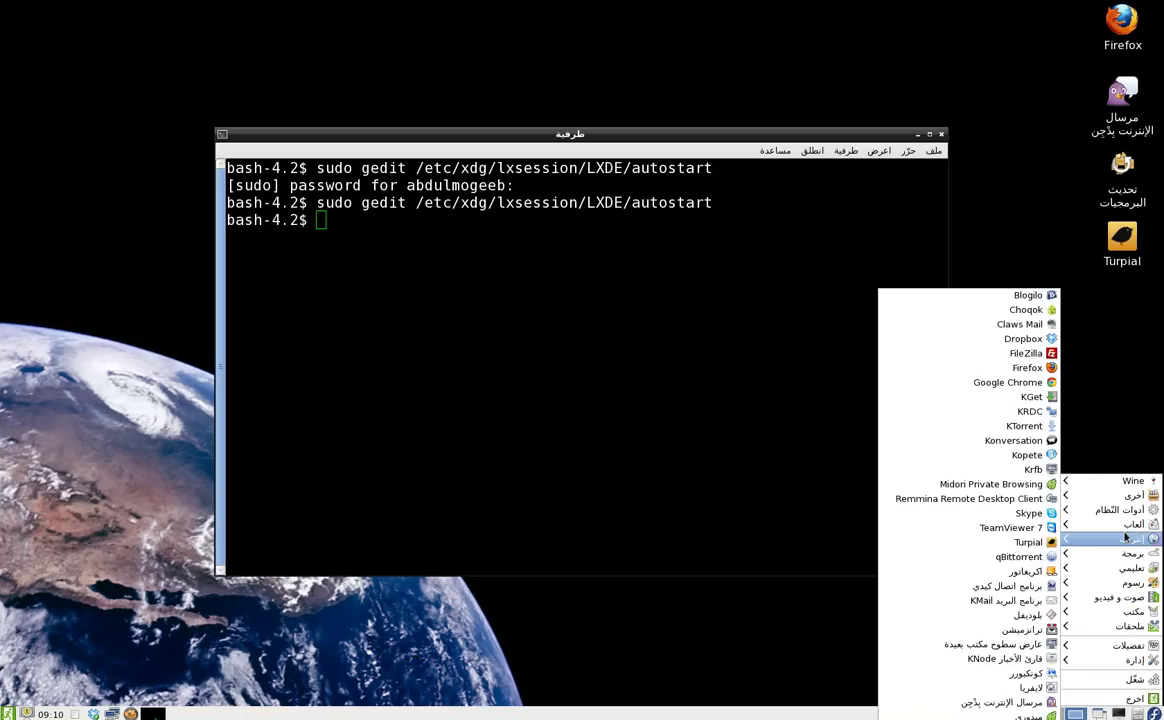
{"action": "mouse_move", "coordinate": [1128, 607]}
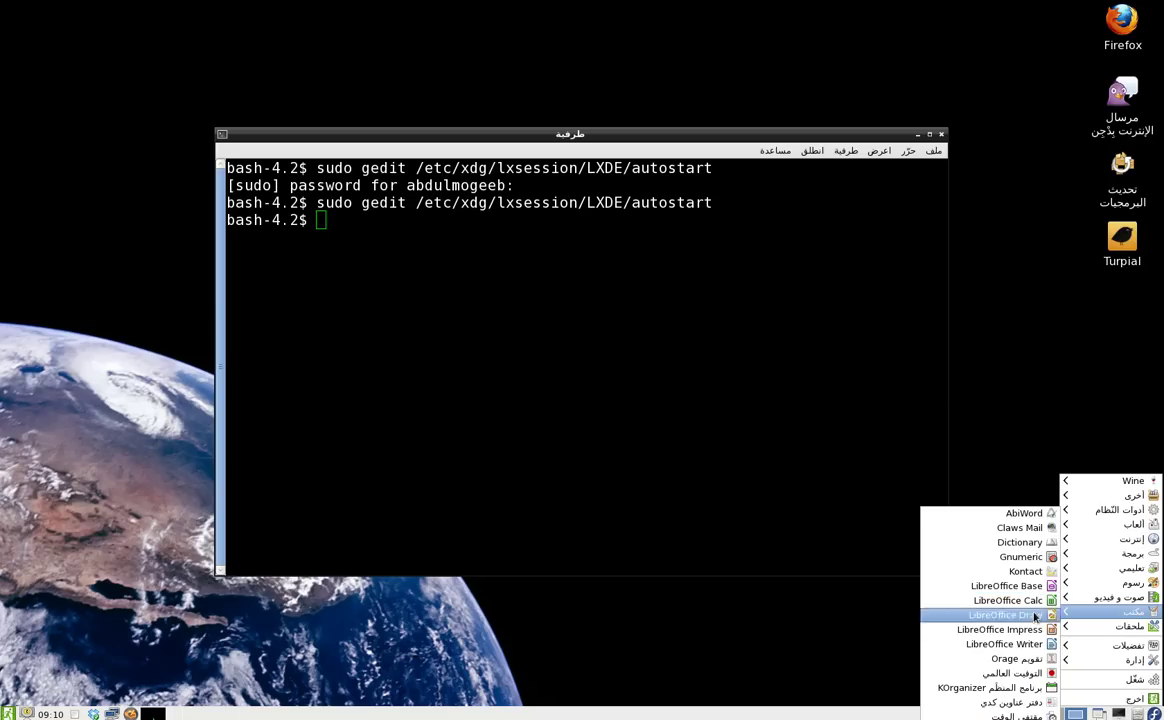
{"action": "left_click", "coordinate": [1036, 644]}
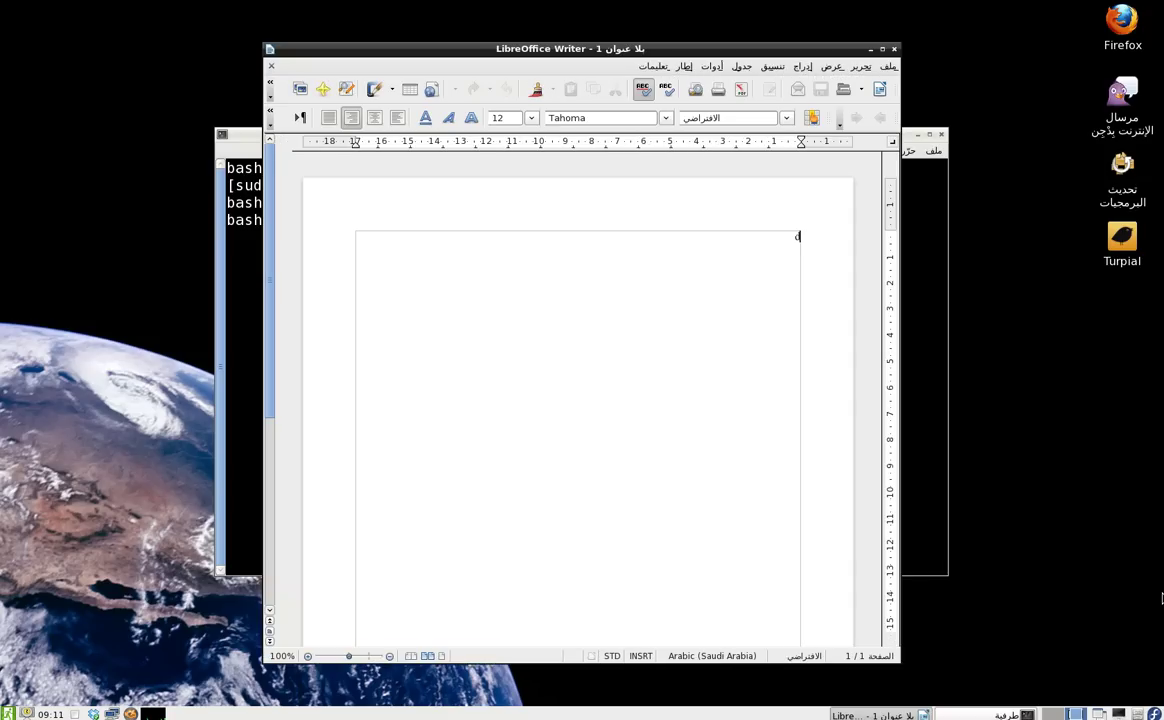
{"action": "type", "text": "م الله ال"}
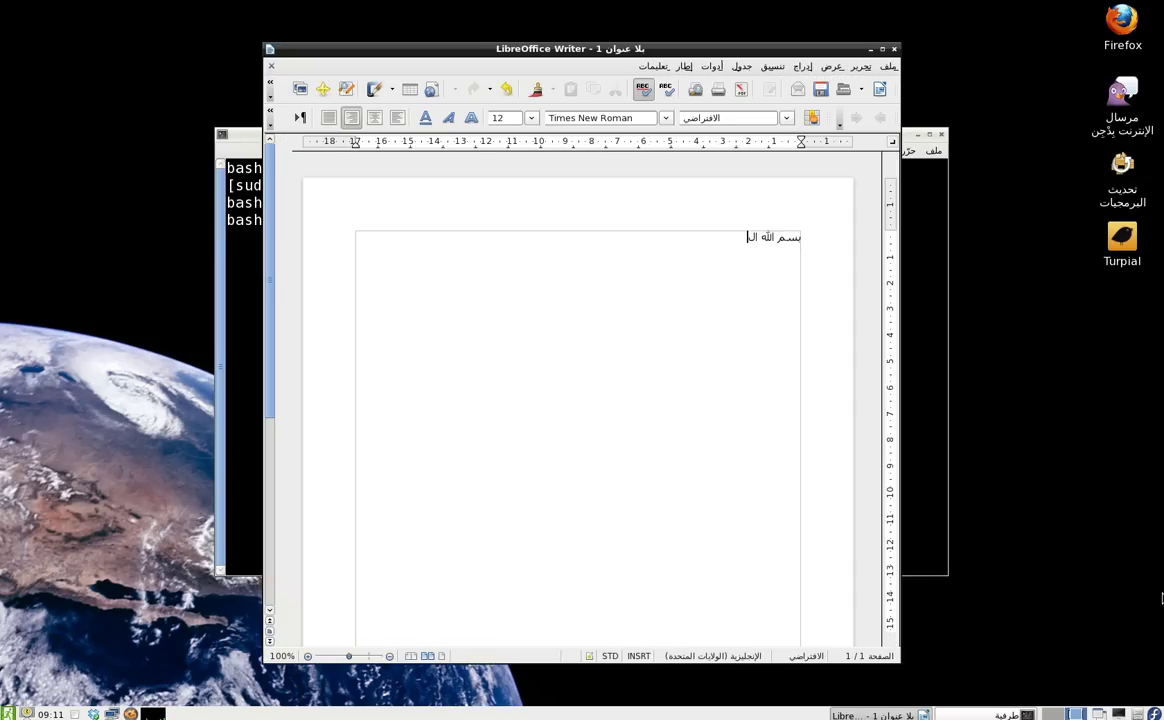
{"action": "type", "text": "رحمن الرحيم"}
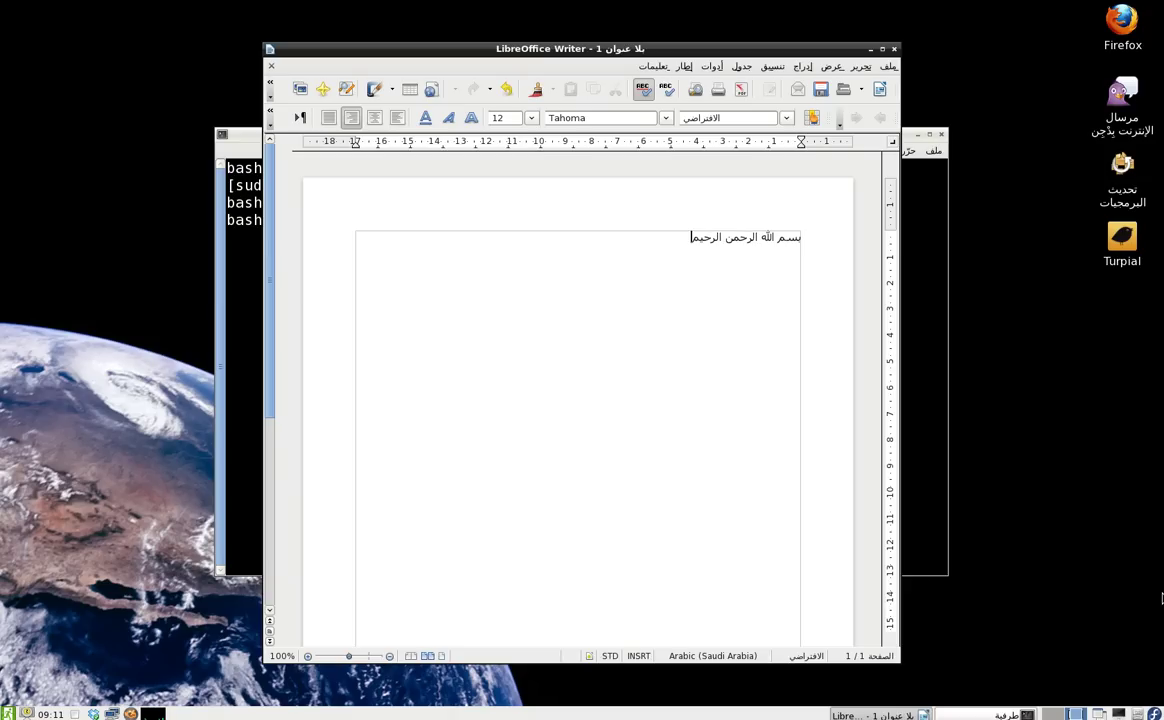
{"action": "type", "text": " وبه نستعين وعليه نتوكل"}
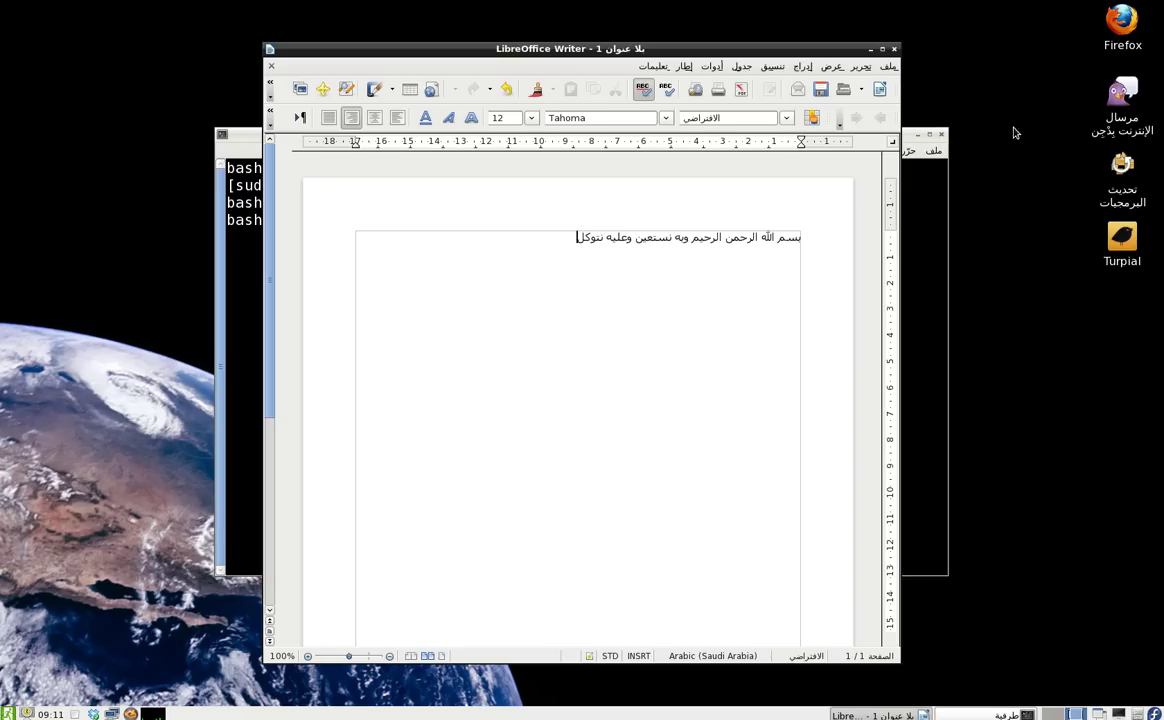
Step: Close the LibreOffice Writer document without saving it, and close the terminal window behind it
{"action": "key", "text": "alt+F4"}
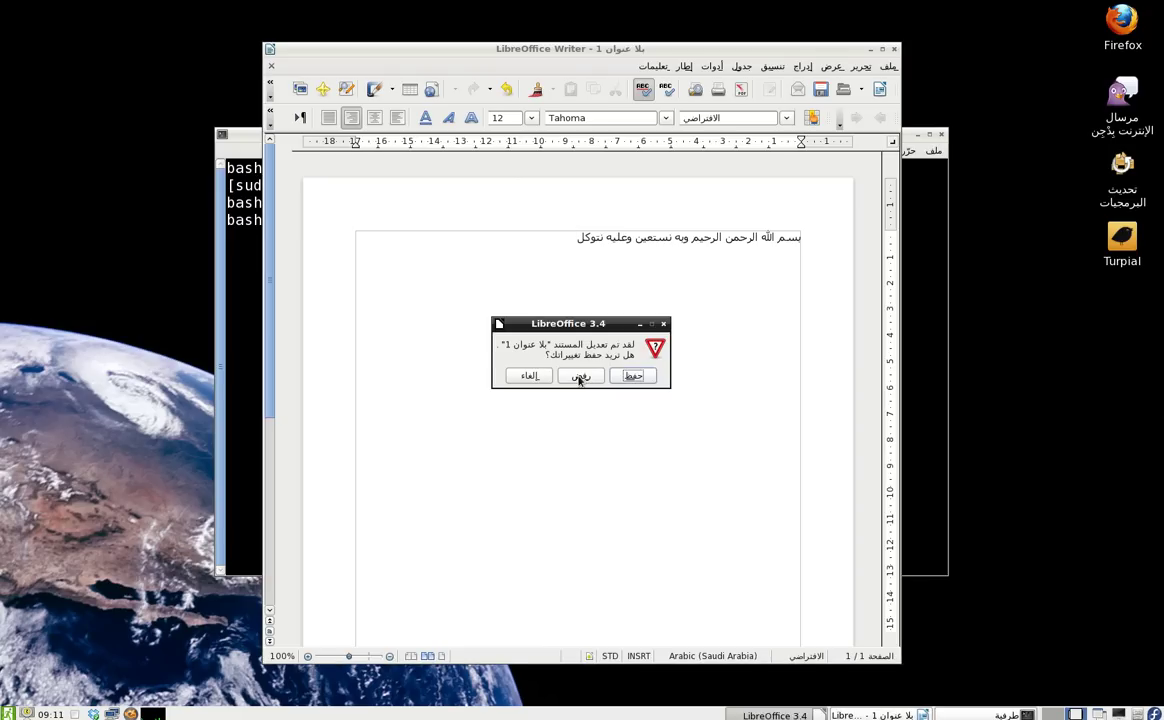
{"action": "left_click", "coordinate": [580, 376]}
{"action": "left_click", "coordinate": [941, 133]}
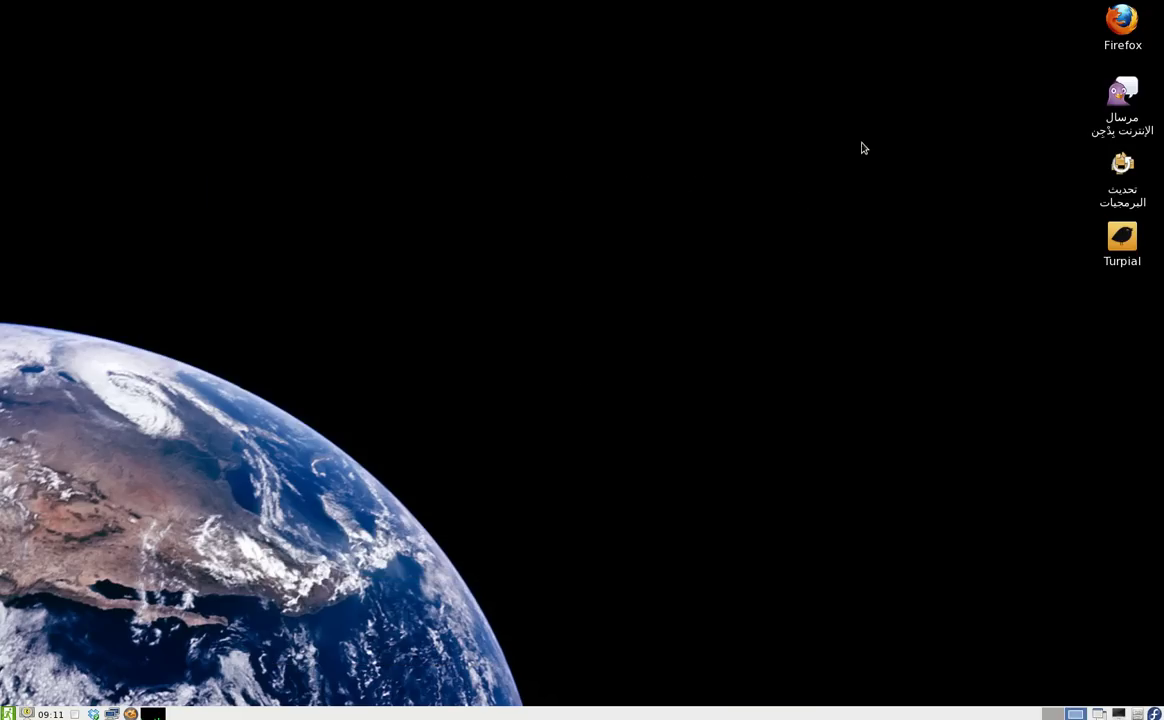
{"action": "right_click", "coordinate": [547, 201]}
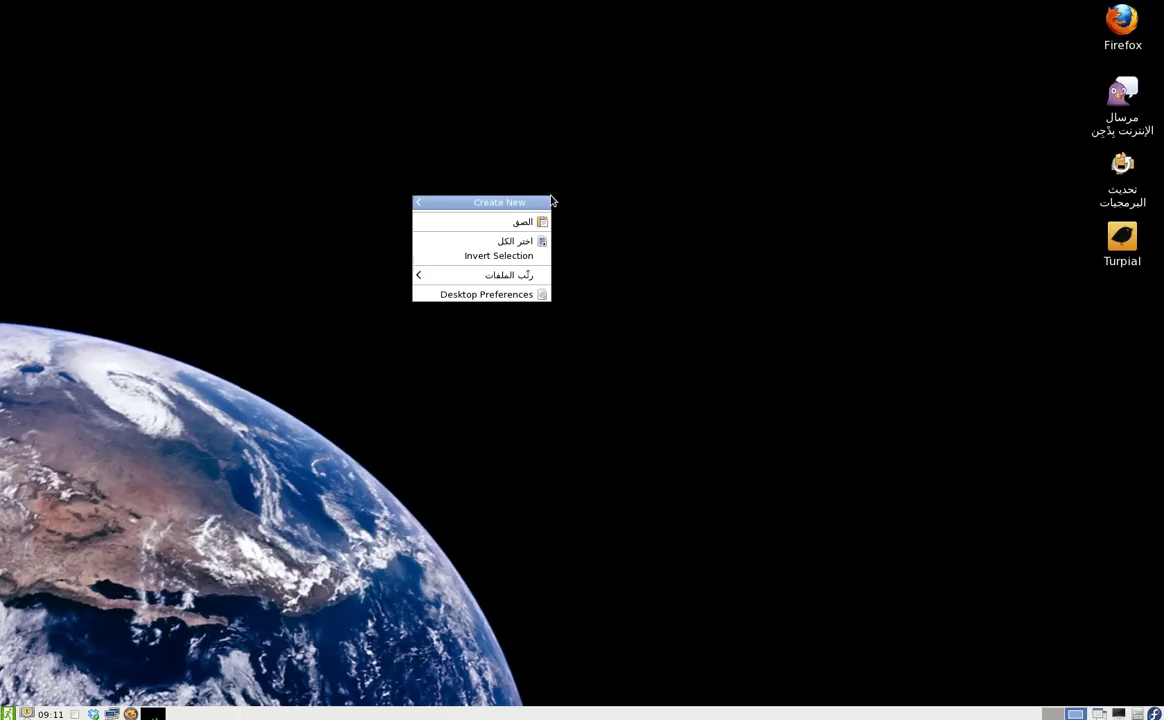
{"action": "left_click", "coordinate": [354, 172]}
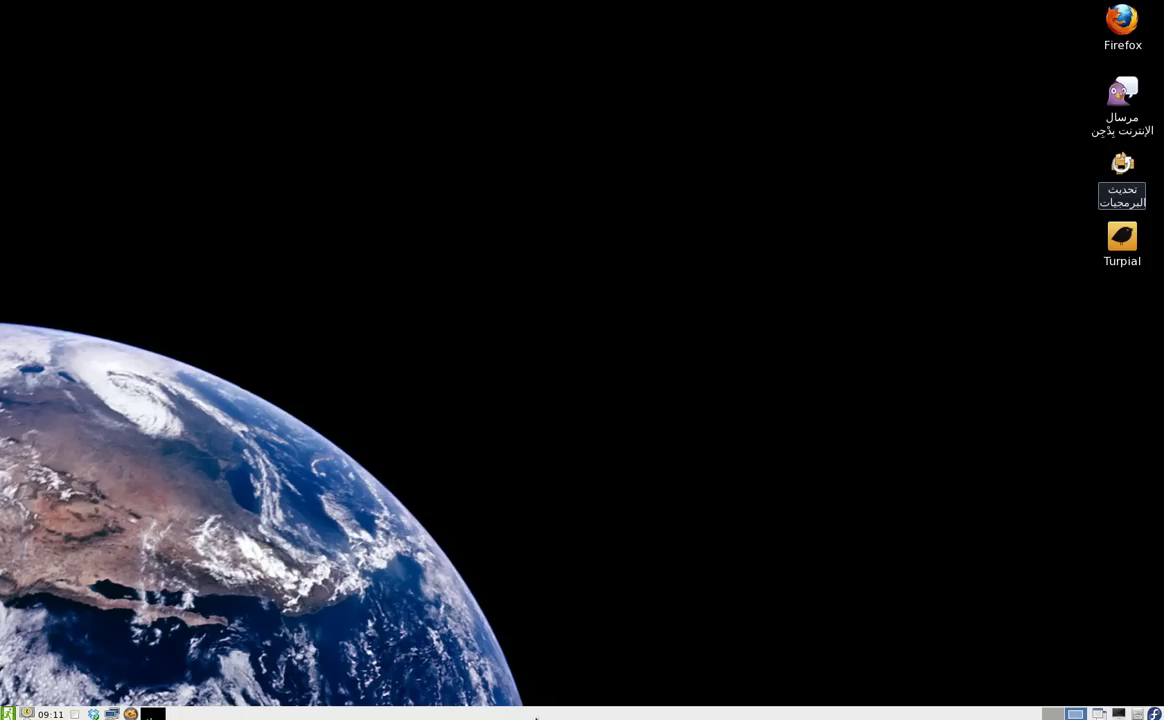
Step: Open the panel's item settings and add the volume control plugin (متحكم مستوى الصوت) to the panel
{"action": "right_click", "coordinate": [530, 716]}
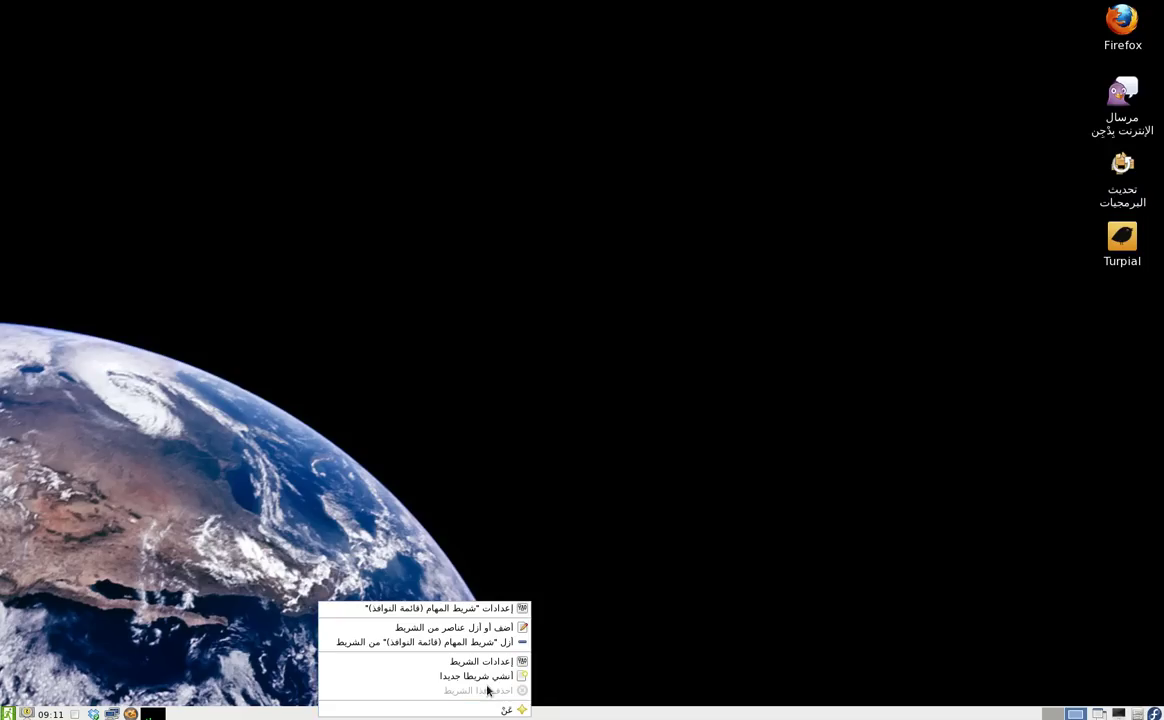
{"action": "left_click", "coordinate": [465, 637]}
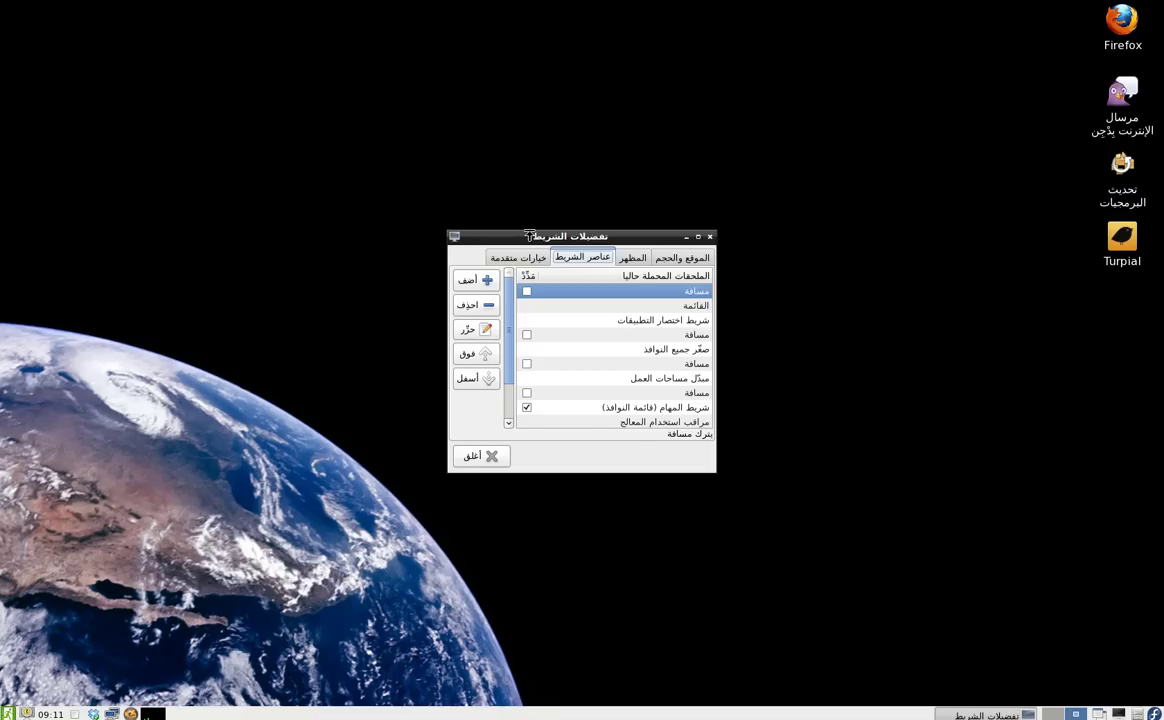
{"action": "left_click_drag", "start_coordinate": [528, 237], "coordinate": [510, 156]}
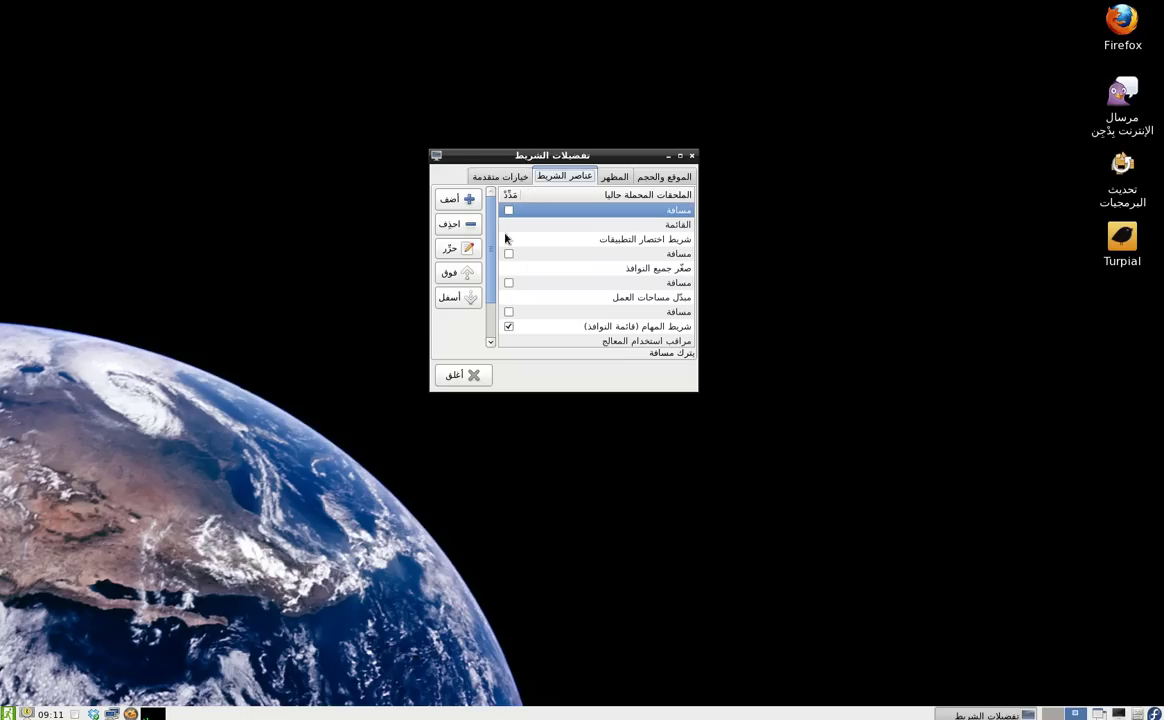
{"action": "left_click", "coordinate": [472, 202]}
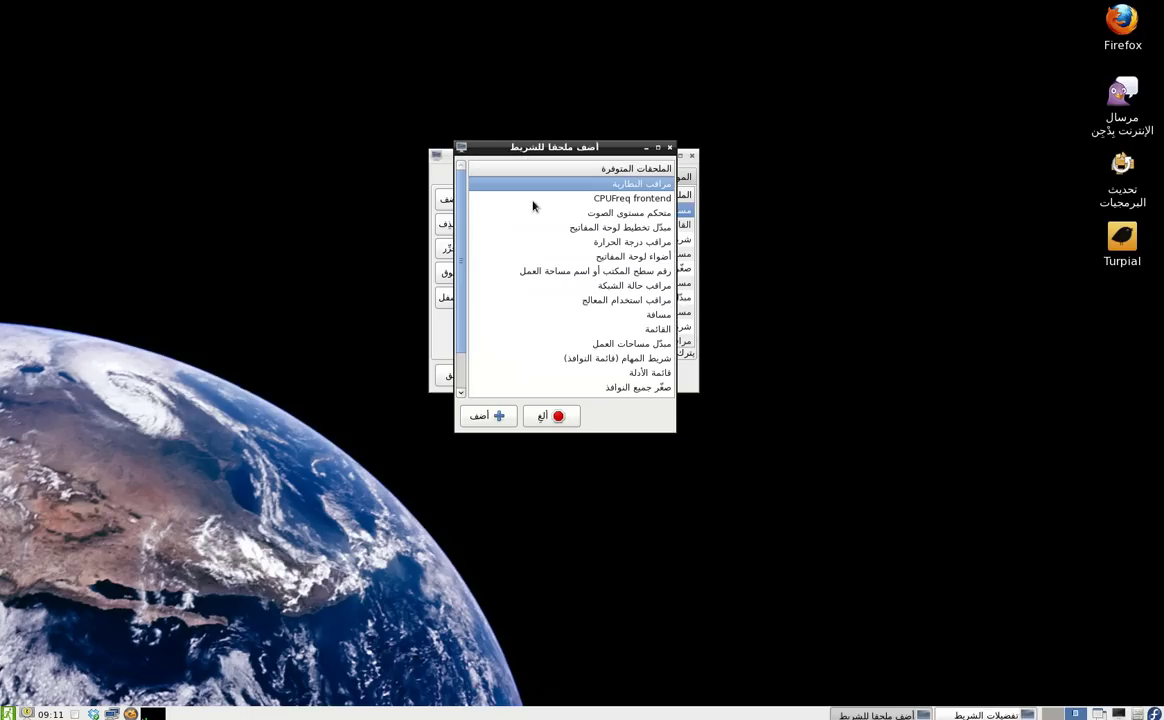
{"action": "key", "text": "Down"}
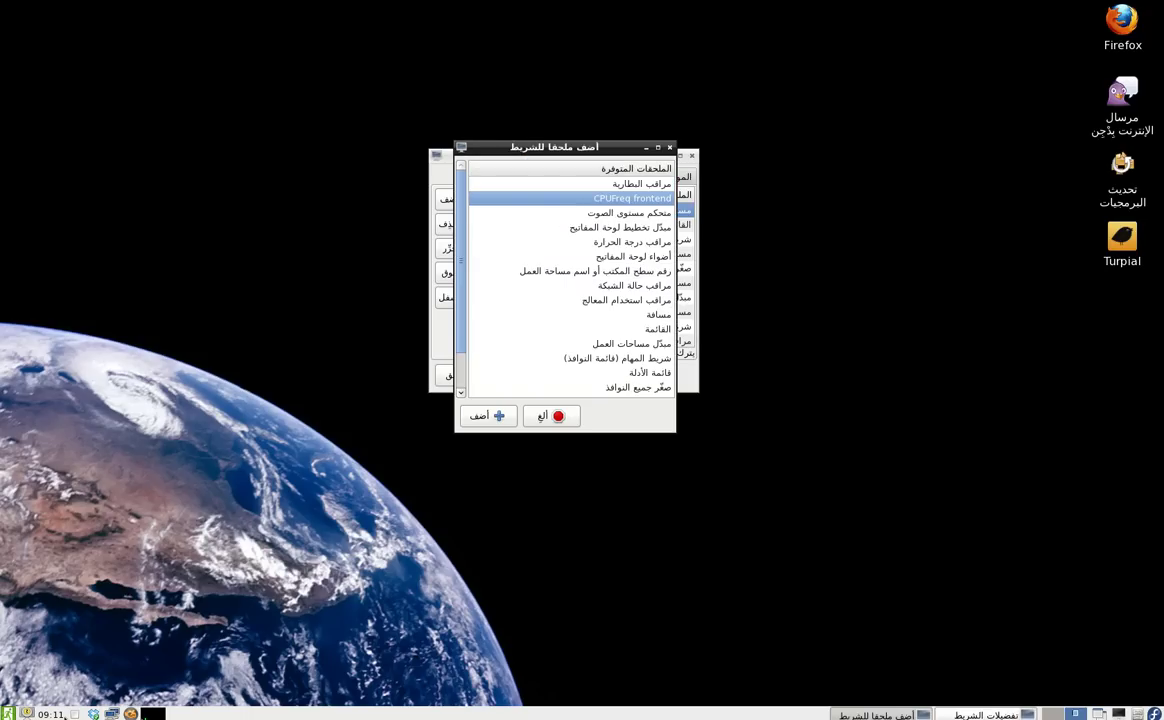
{"action": "left_click", "coordinate": [561, 208]}
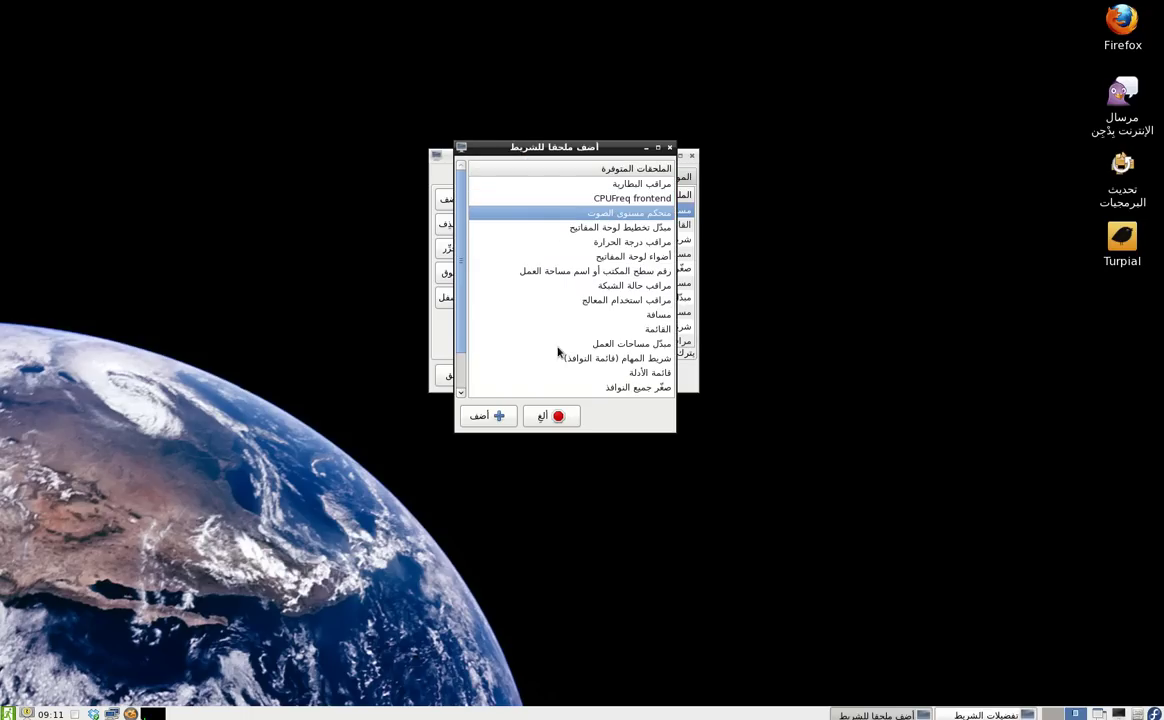
{"action": "left_click", "coordinate": [490, 416]}
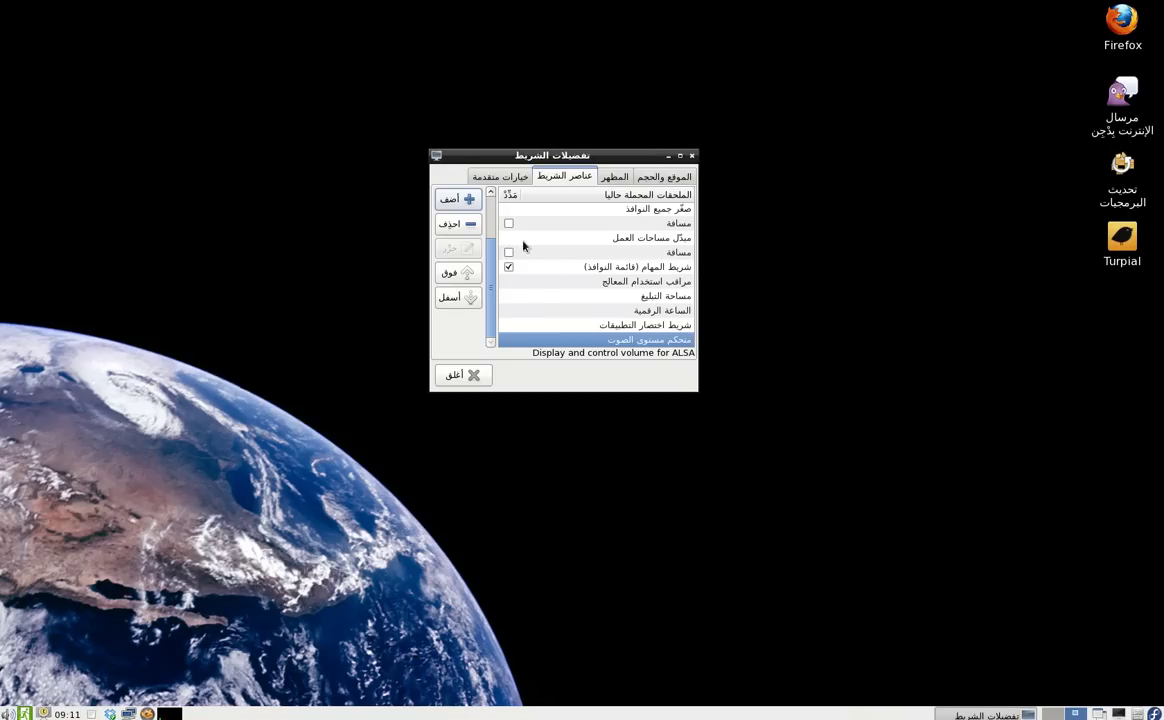
Step: Look through the remaining available panel plugins without adding any, and review the list of currently loaded plugins
{"action": "left_click", "coordinate": [464, 203]}
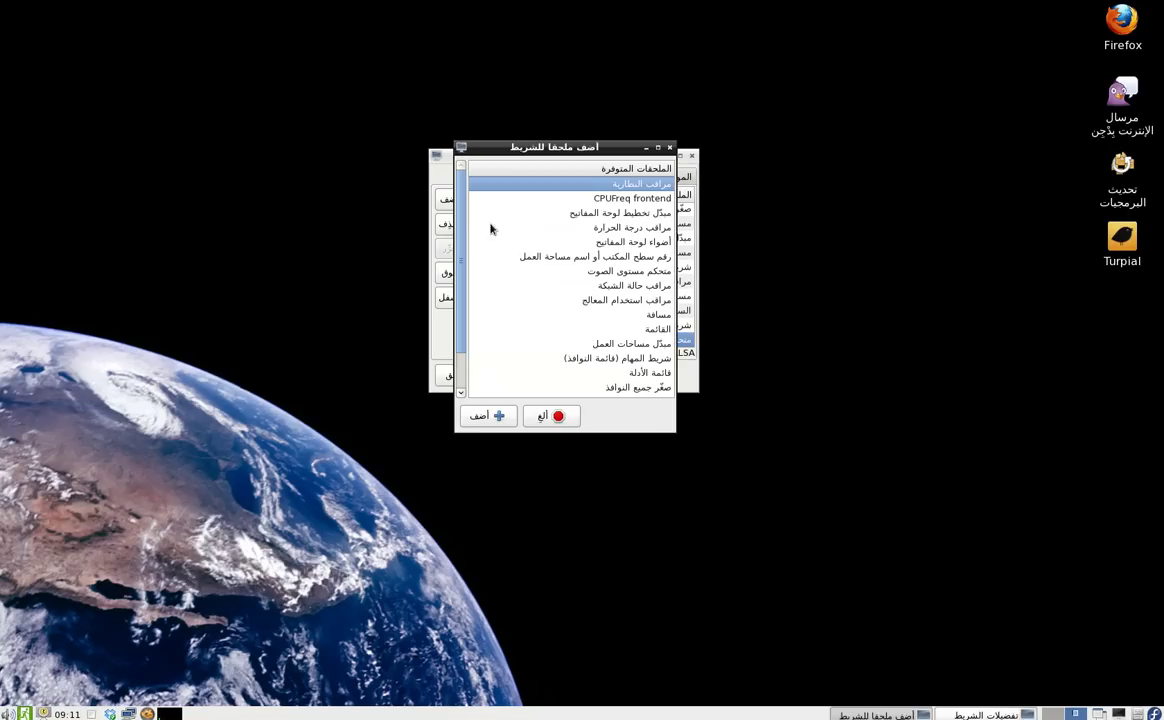
{"action": "scroll", "coordinate": [460, 288], "scroll_direction": "down", "scroll_amount": 1}
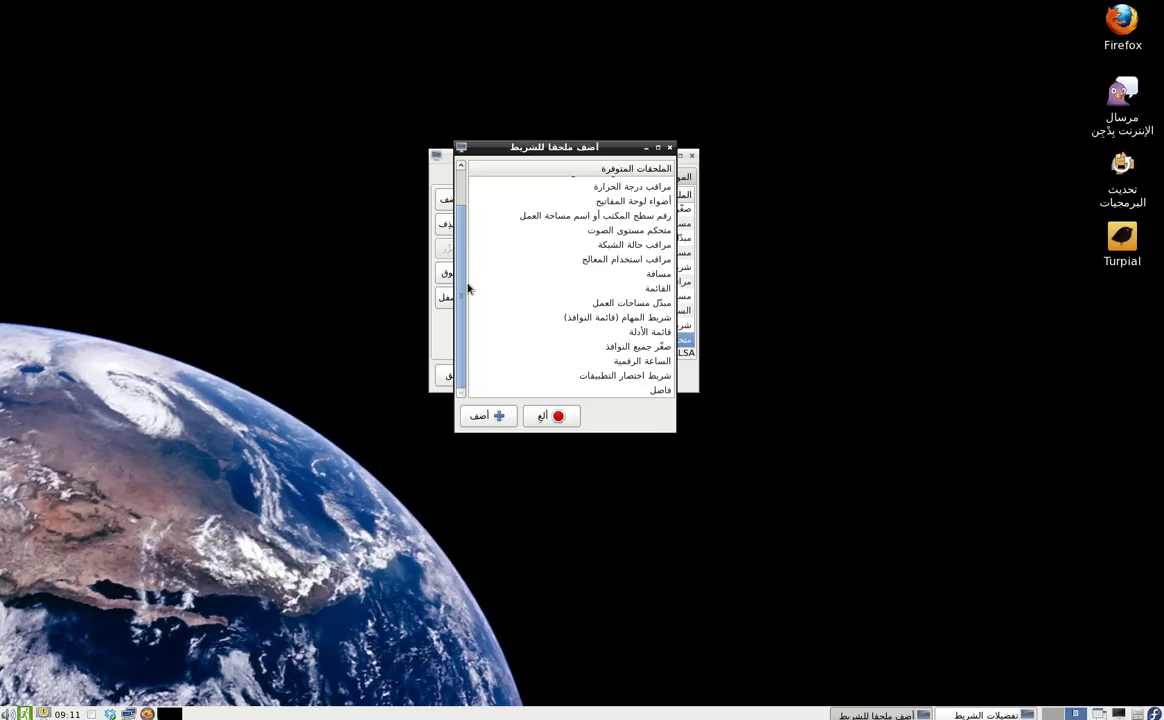
{"action": "left_click", "coordinate": [670, 147]}
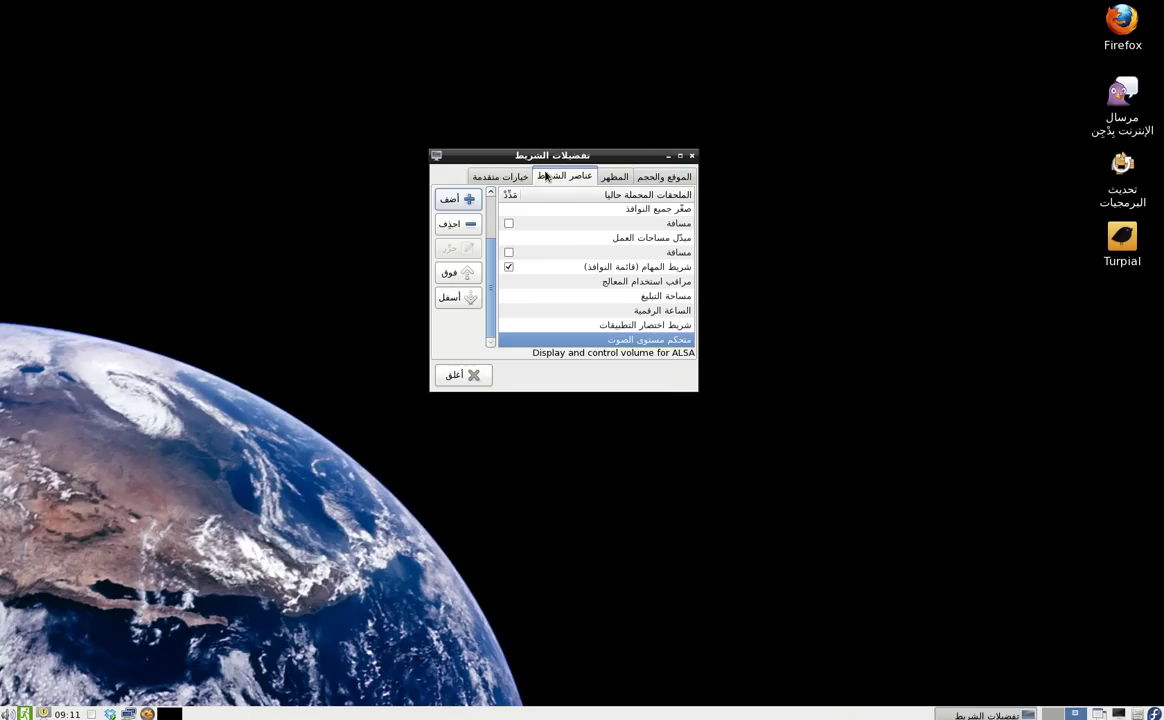
{"action": "scroll", "coordinate": [523, 258], "scroll_direction": "up", "scroll_amount": 3}
{"action": "scroll", "coordinate": [530, 266], "scroll_direction": "down", "scroll_amount": 2}
{"action": "scroll", "coordinate": [541, 275], "scroll_direction": "up", "scroll_amount": 2}
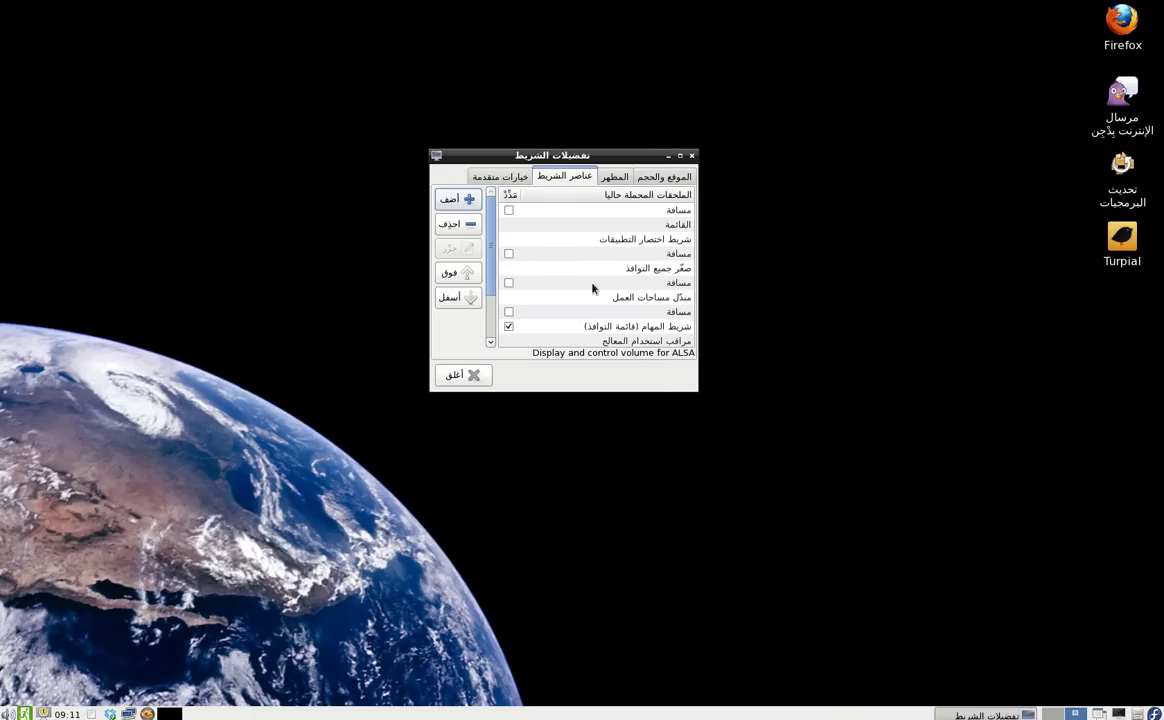
Step: Try a solid colour panel background using #000000 with an opacity of 255
{"action": "left_click", "coordinate": [614, 176]}
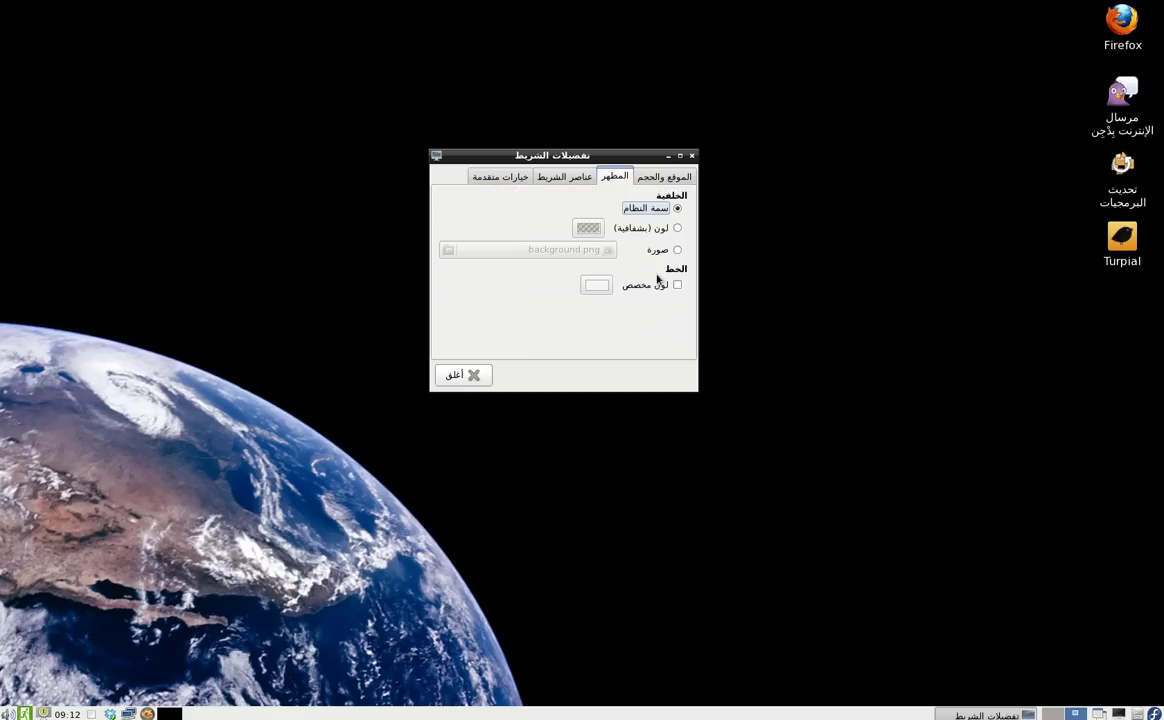
{"action": "left_click", "coordinate": [652, 235]}
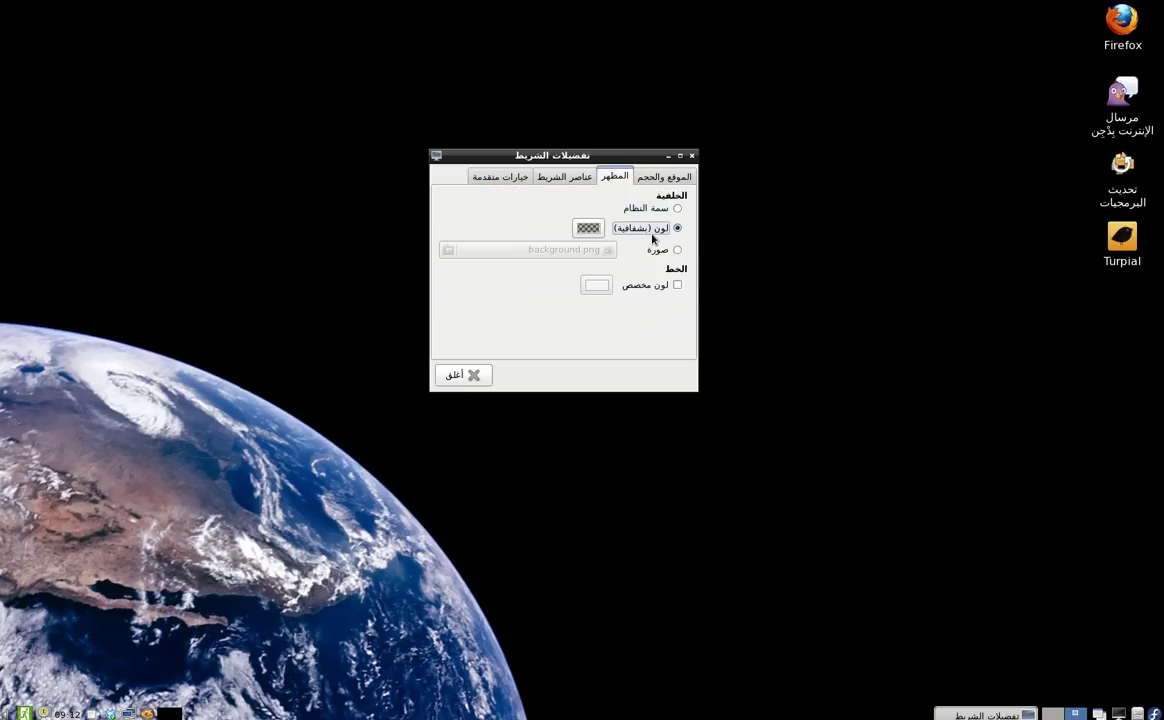
{"action": "left_click", "coordinate": [588, 228]}
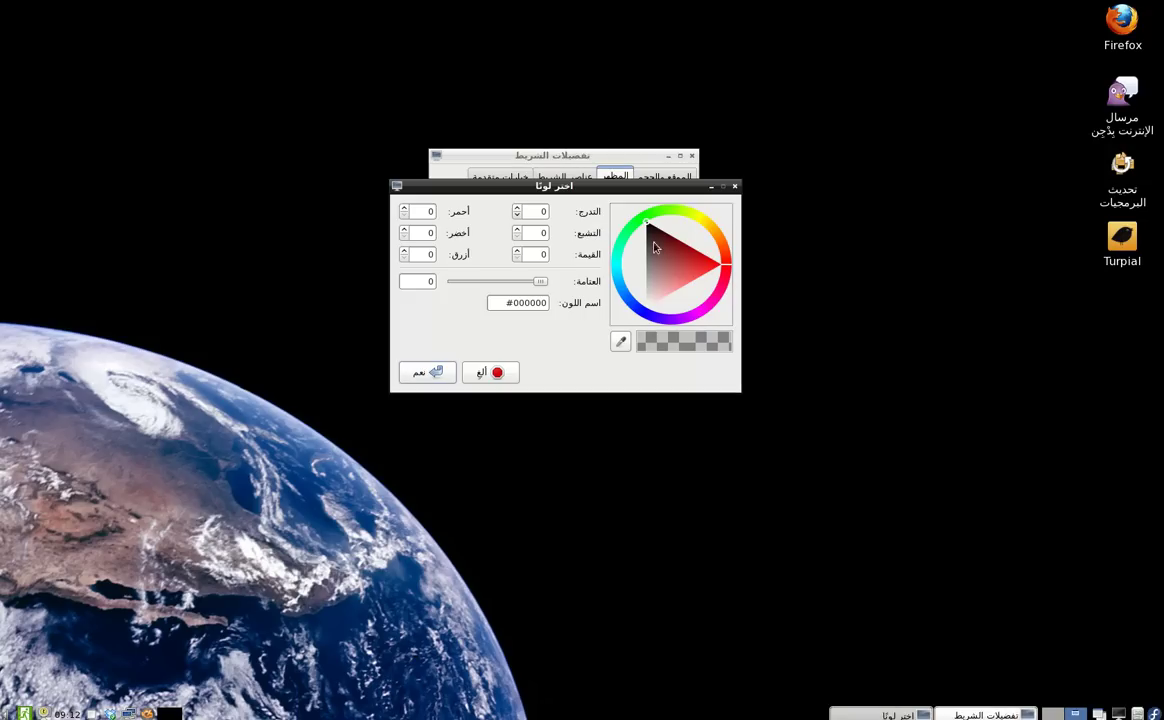
{"action": "left_click", "coordinate": [541, 283]}
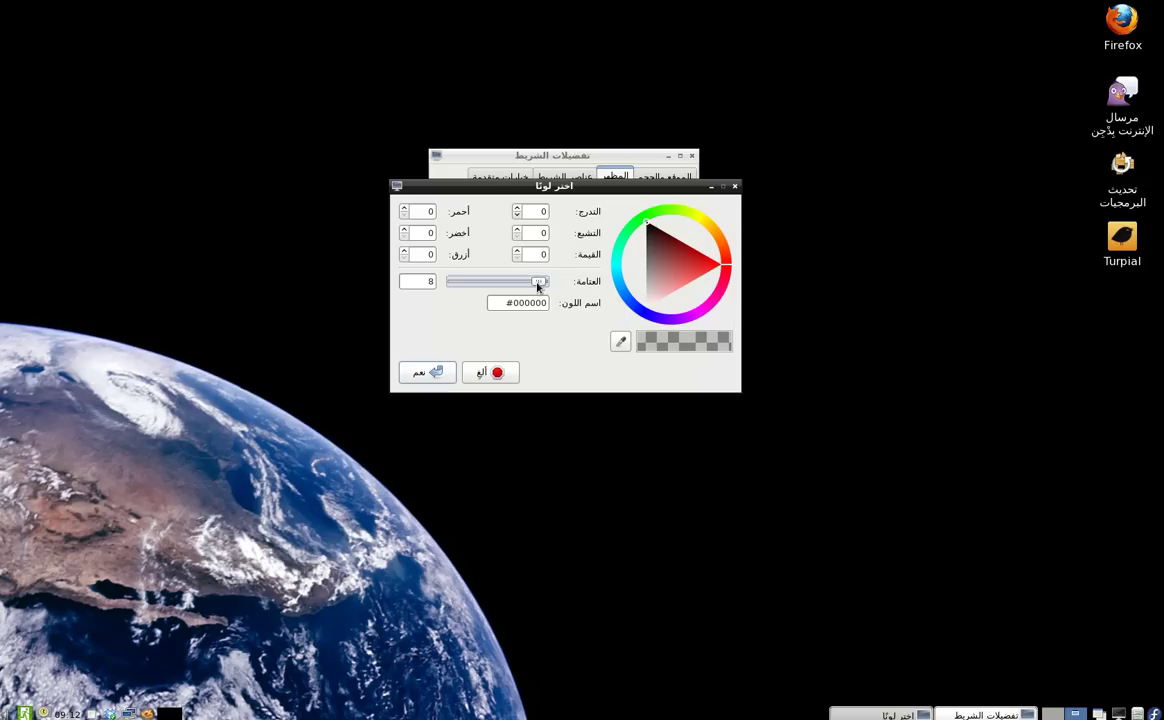
{"action": "left_click_drag", "start_coordinate": [541, 286], "coordinate": [436, 287]}
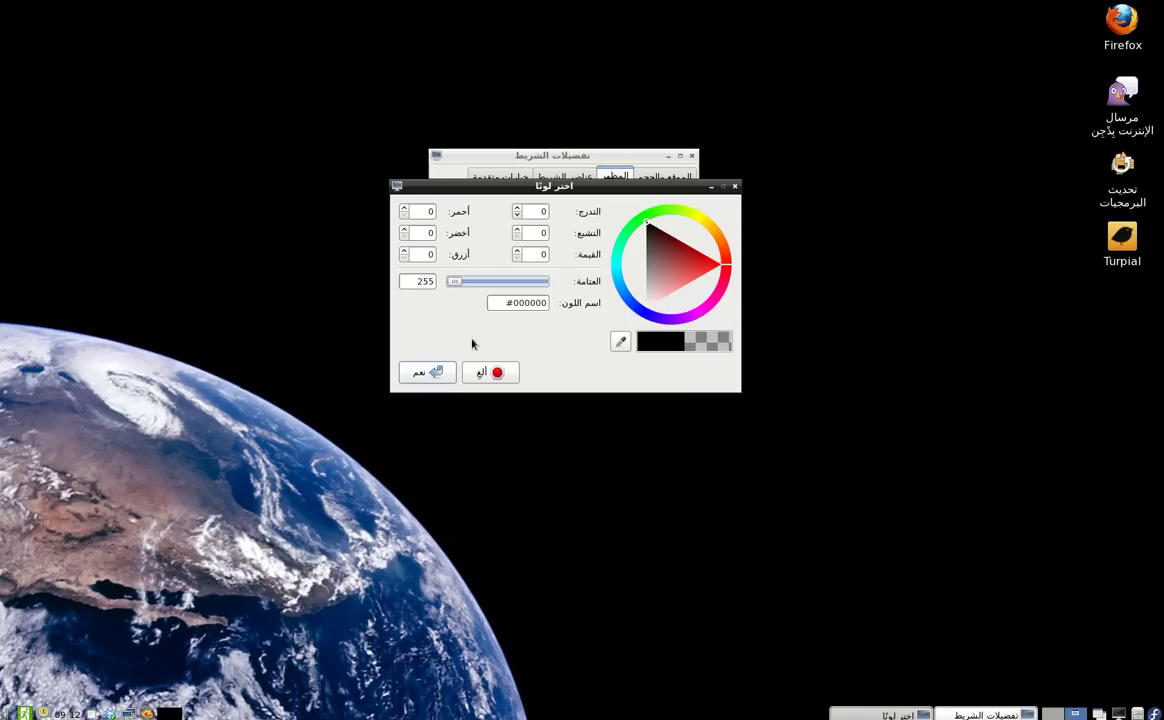
{"action": "left_click", "coordinate": [418, 372]}
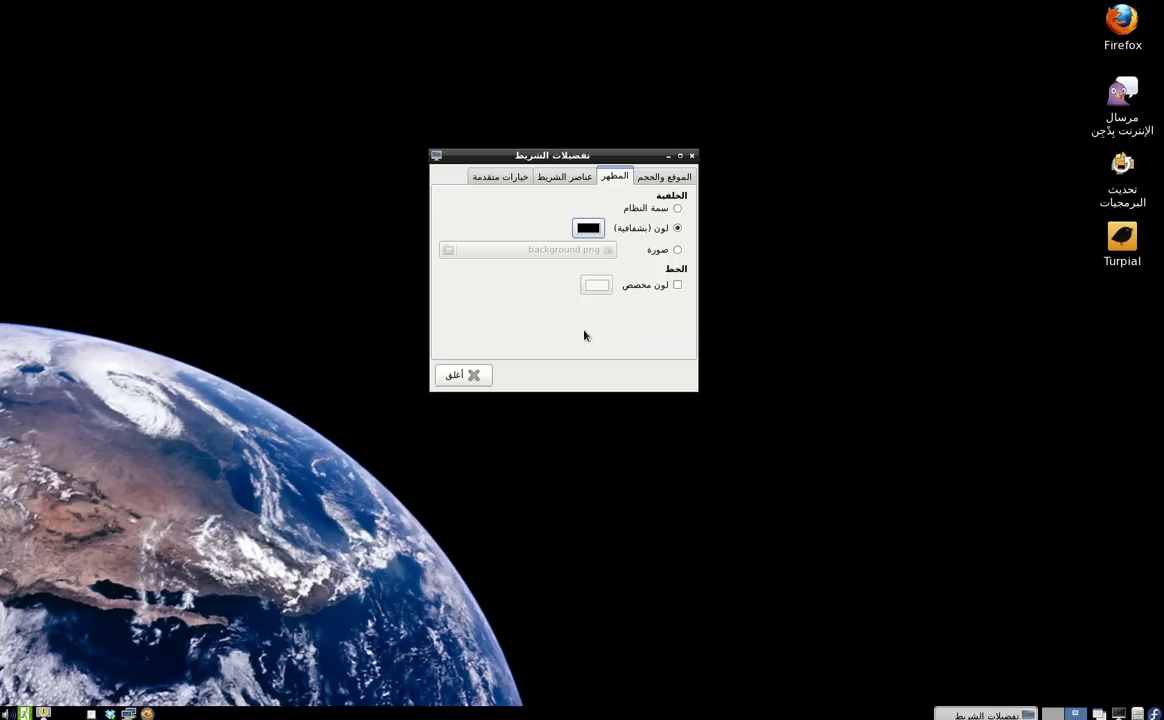
Step: Try a panel background colour opacity of 64, and return the background to the system theme
{"action": "left_click", "coordinate": [588, 228]}
{"action": "left_click_drag", "start_coordinate": [454, 281], "coordinate": [518, 281]}
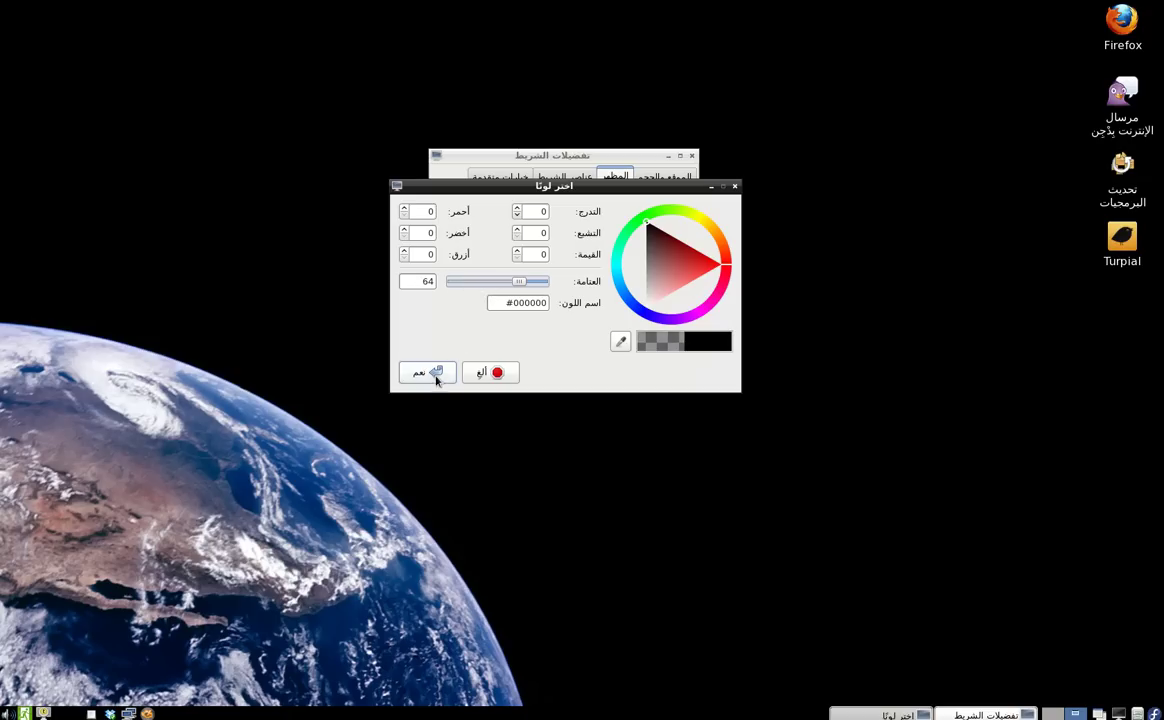
{"action": "left_click", "coordinate": [436, 378]}
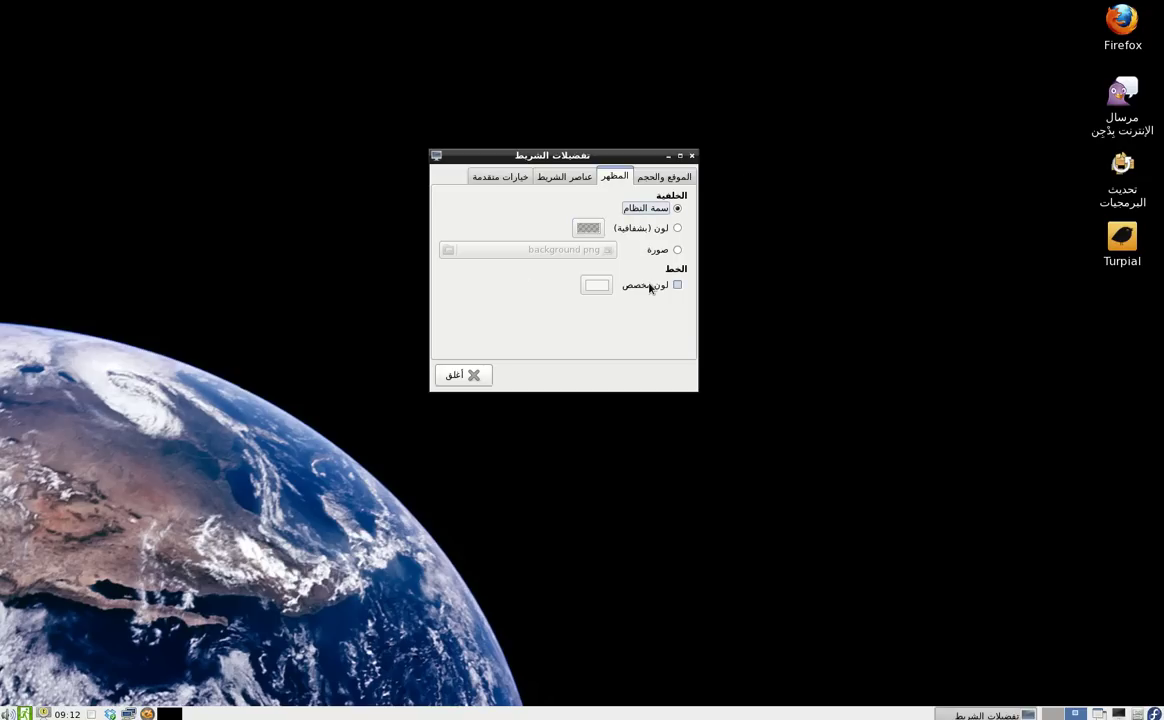
Step: Try placing the panel on the top, left and right edges of the screen, and return it to the bottom edge
{"action": "left_click", "coordinate": [664, 176]}
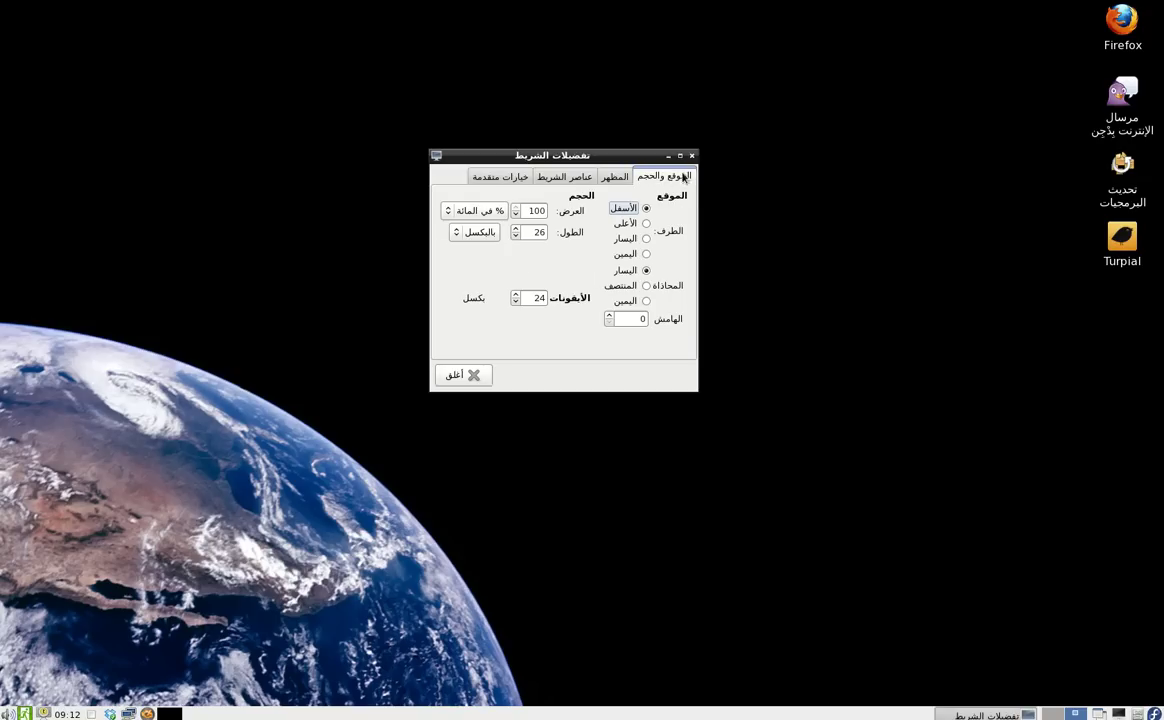
{"action": "left_click", "coordinate": [644, 224]}
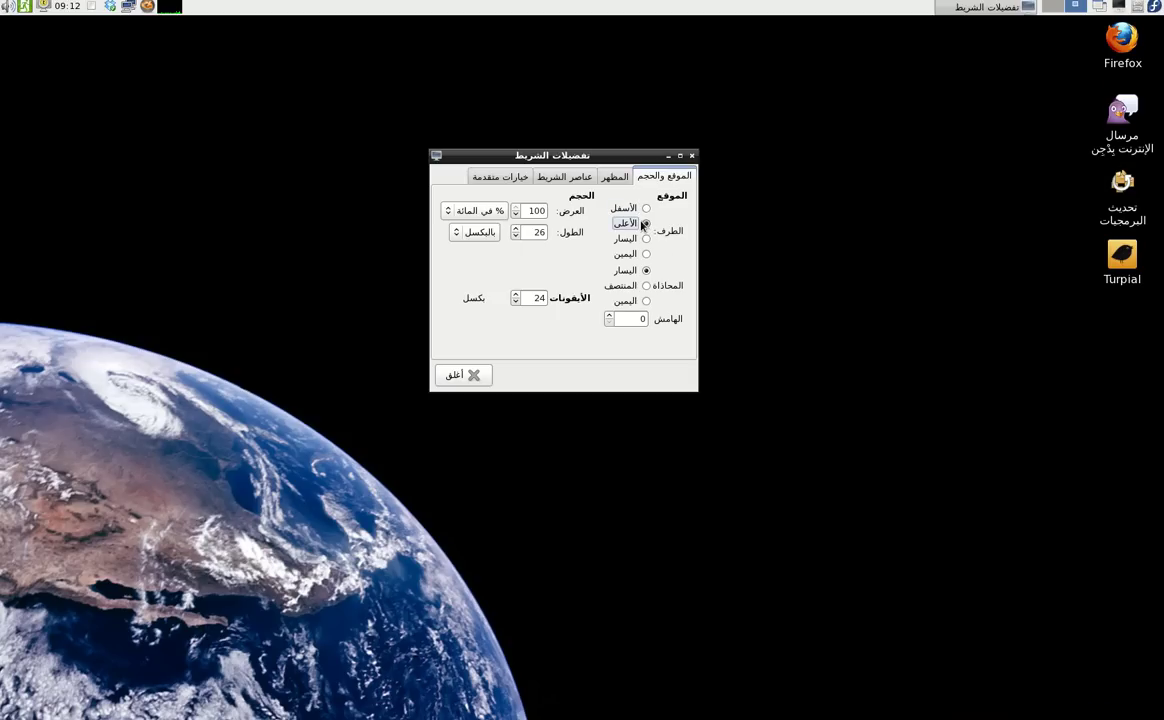
{"action": "left_click", "coordinate": [645, 208]}
{"action": "left_click", "coordinate": [645, 238]}
{"action": "left_click", "coordinate": [645, 254]}
{"action": "left_click", "coordinate": [645, 224]}
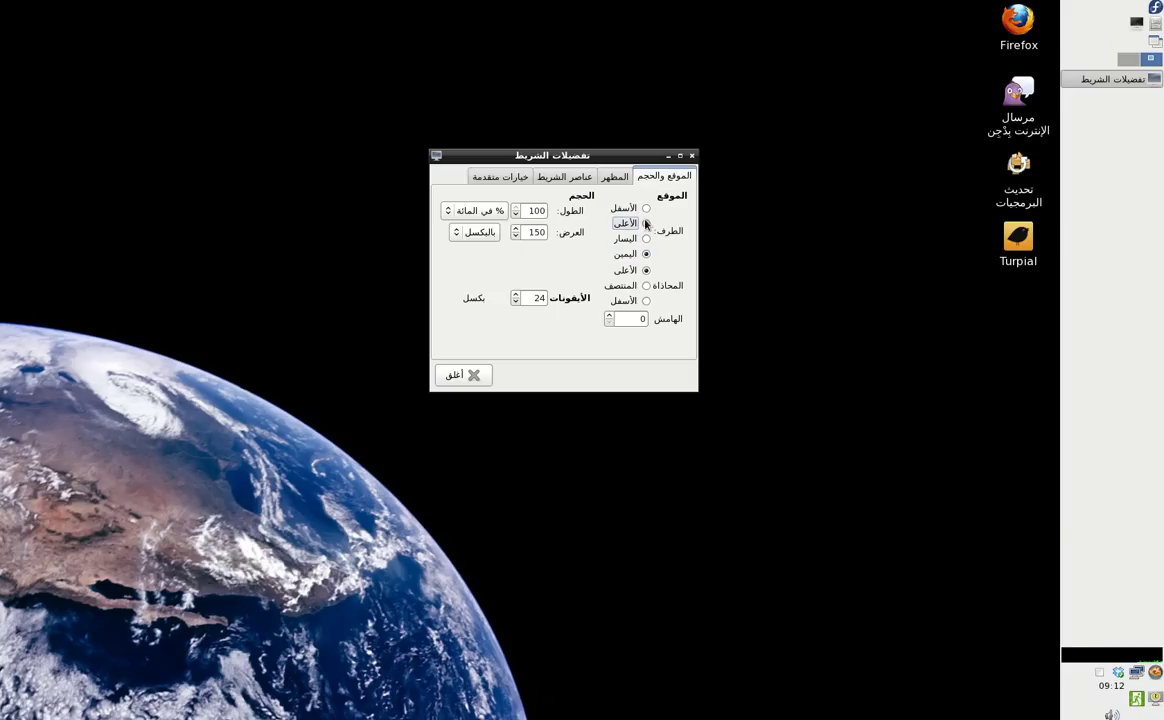
{"action": "left_click", "coordinate": [645, 208]}
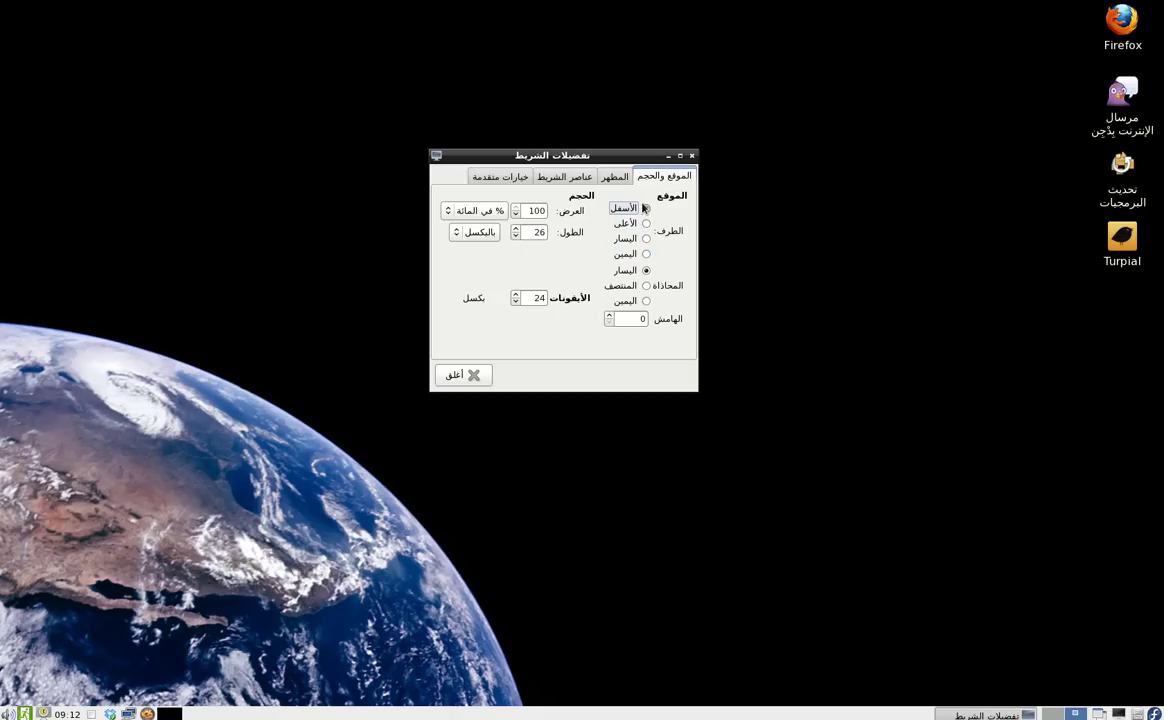
Step: Try a panel height of 62 pixels and bring it back down to 28 pixels
{"action": "left_click", "coordinate": [516, 228]}
{"action": "scroll", "coordinate": [516, 228], "scroll_direction": "up", "scroll_amount": 15}
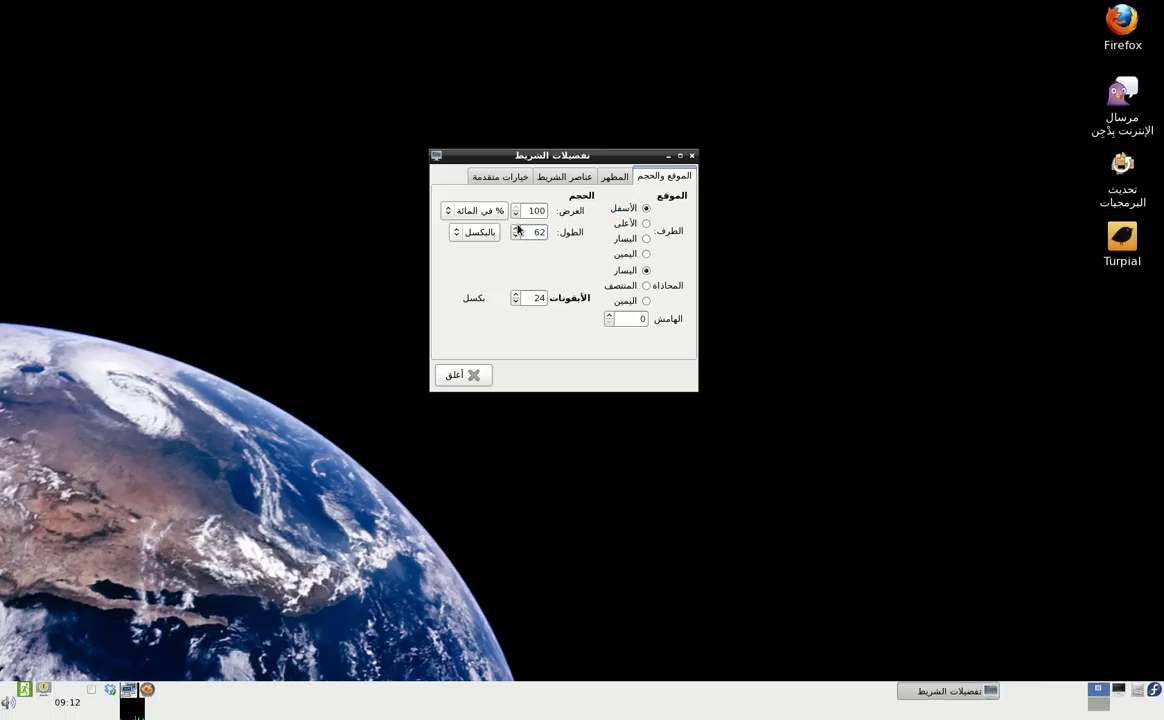
{"action": "scroll", "coordinate": [518, 239], "scroll_direction": "down", "scroll_amount": 14}
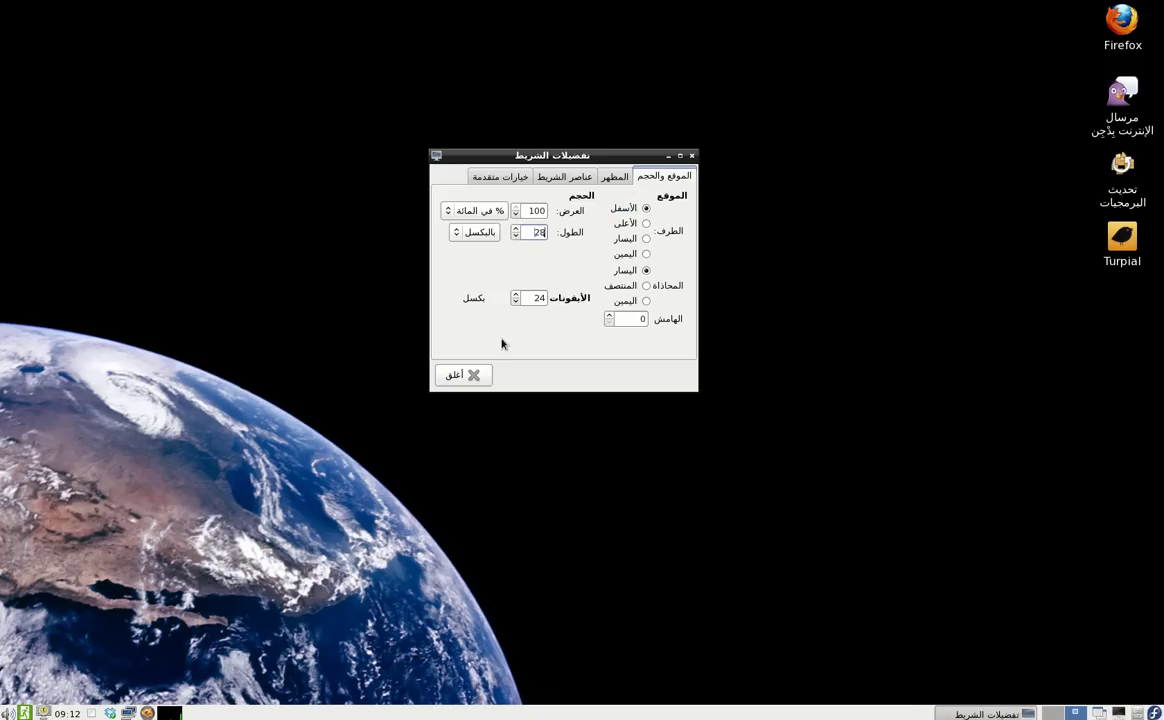
Step: Try larger panel icon sizes, such as 36 and 43 pixels, and return the icon size to 24 pixels
{"action": "scroll", "coordinate": [516, 298], "scroll_direction": "up", "scroll_amount": 12}
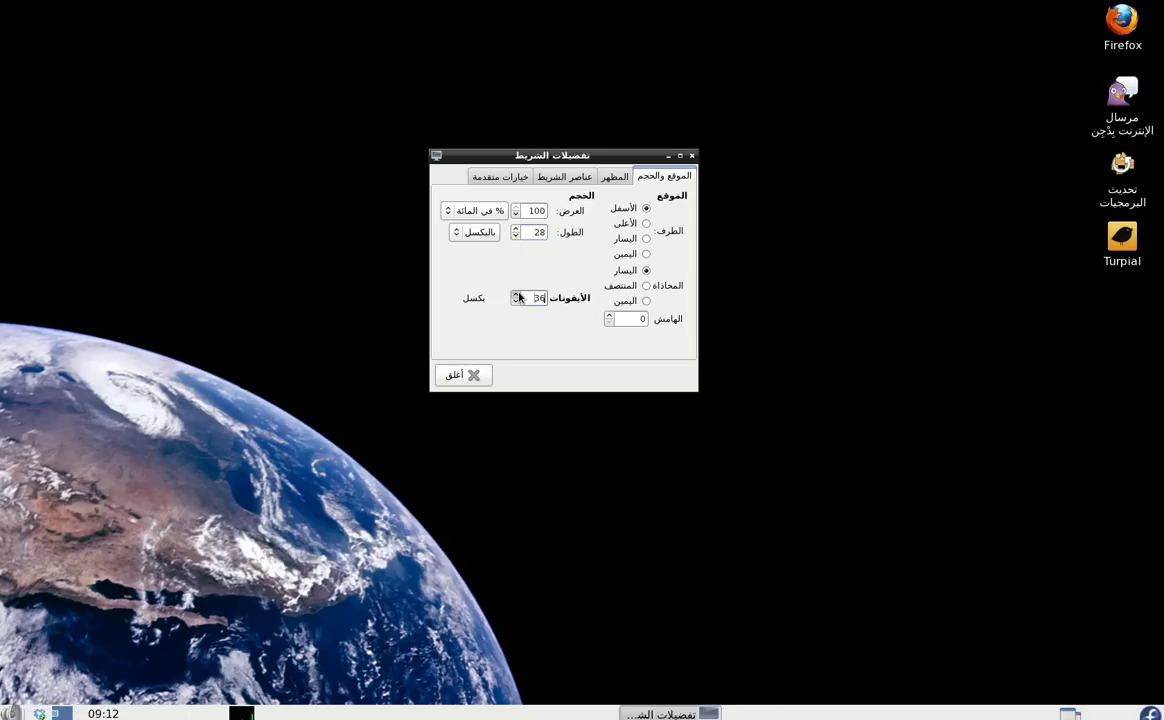
{"action": "scroll", "coordinate": [518, 298], "scroll_direction": "up", "scroll_amount": 8}
{"action": "scroll", "coordinate": [516, 305], "scroll_direction": "down", "scroll_amount": 20}
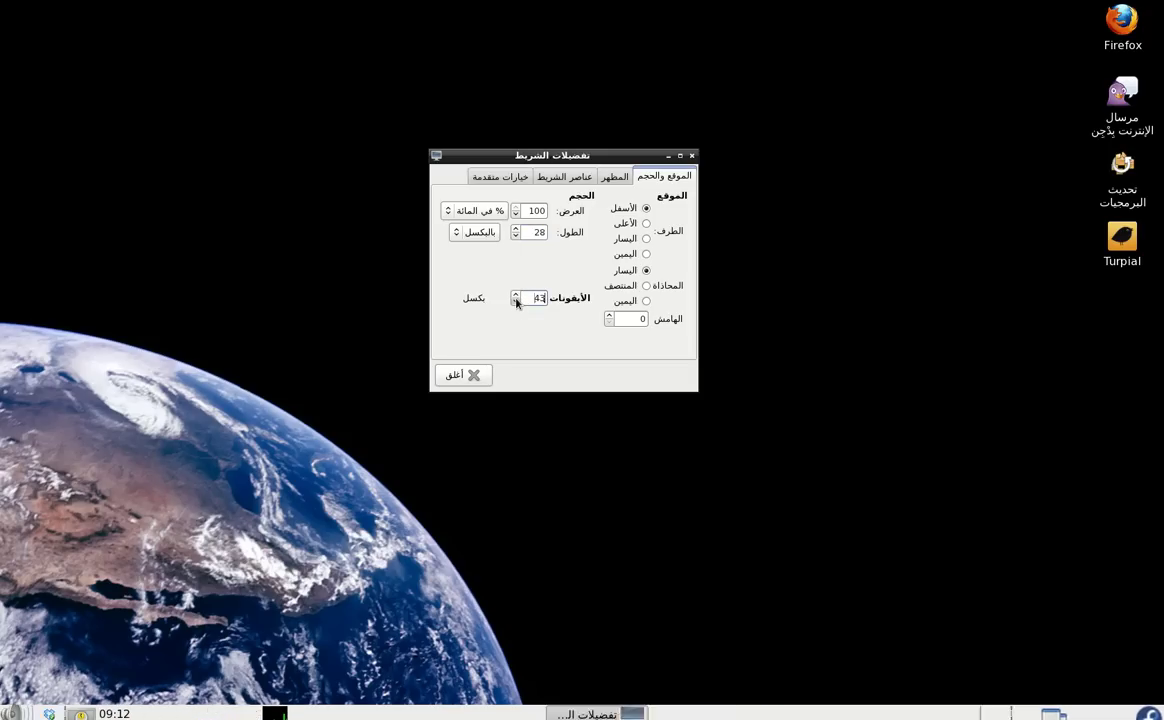
{"action": "scroll", "coordinate": [516, 295], "scroll_direction": "up", "scroll_amount": 12}
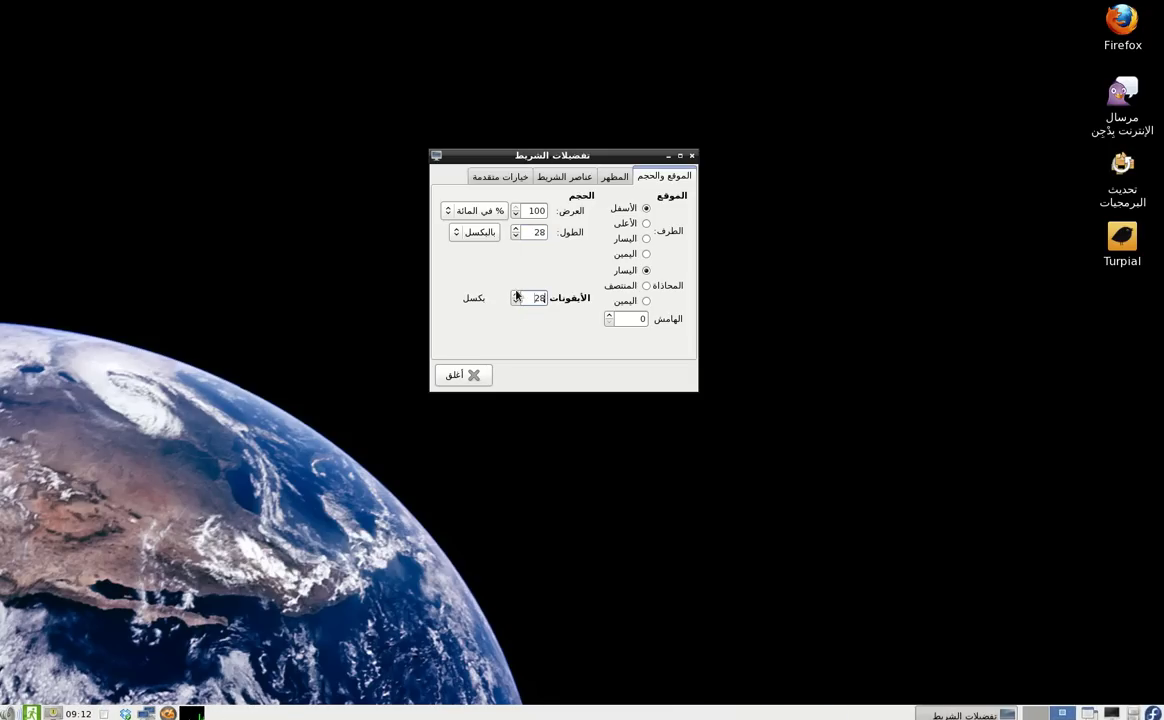
{"action": "scroll", "coordinate": [514, 300], "scroll_direction": "down", "scroll_amount": 5}
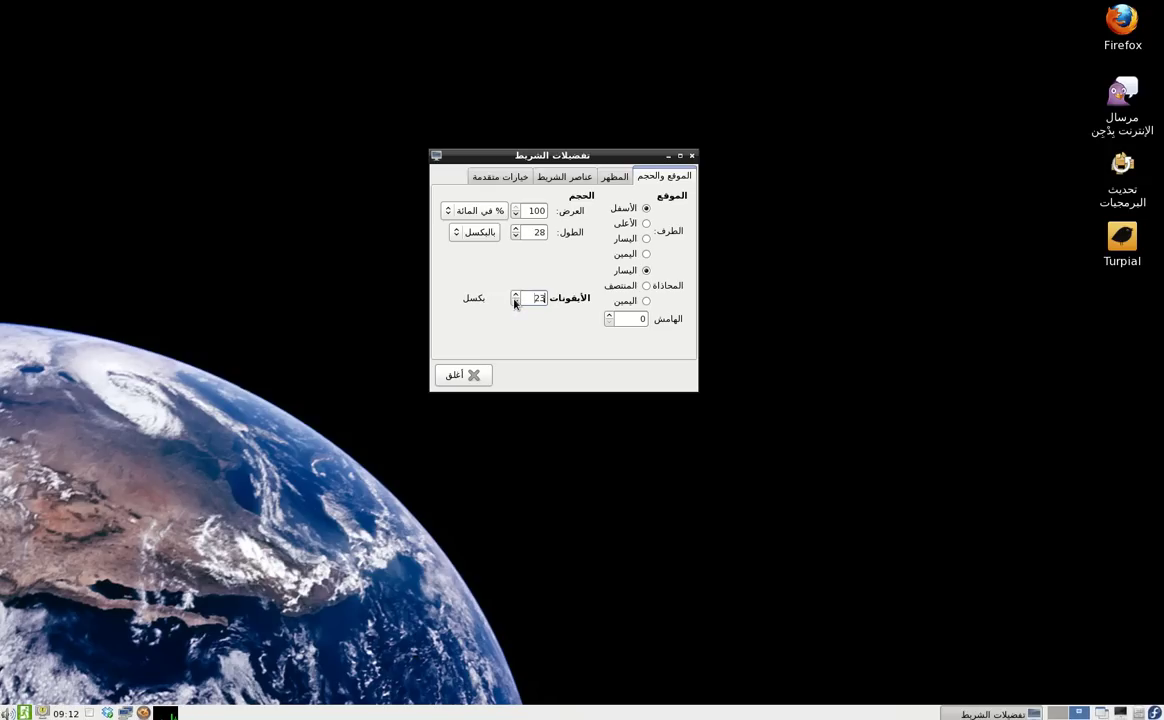
{"action": "scroll", "coordinate": [515, 300], "scroll_direction": "up", "scroll_amount": 1}
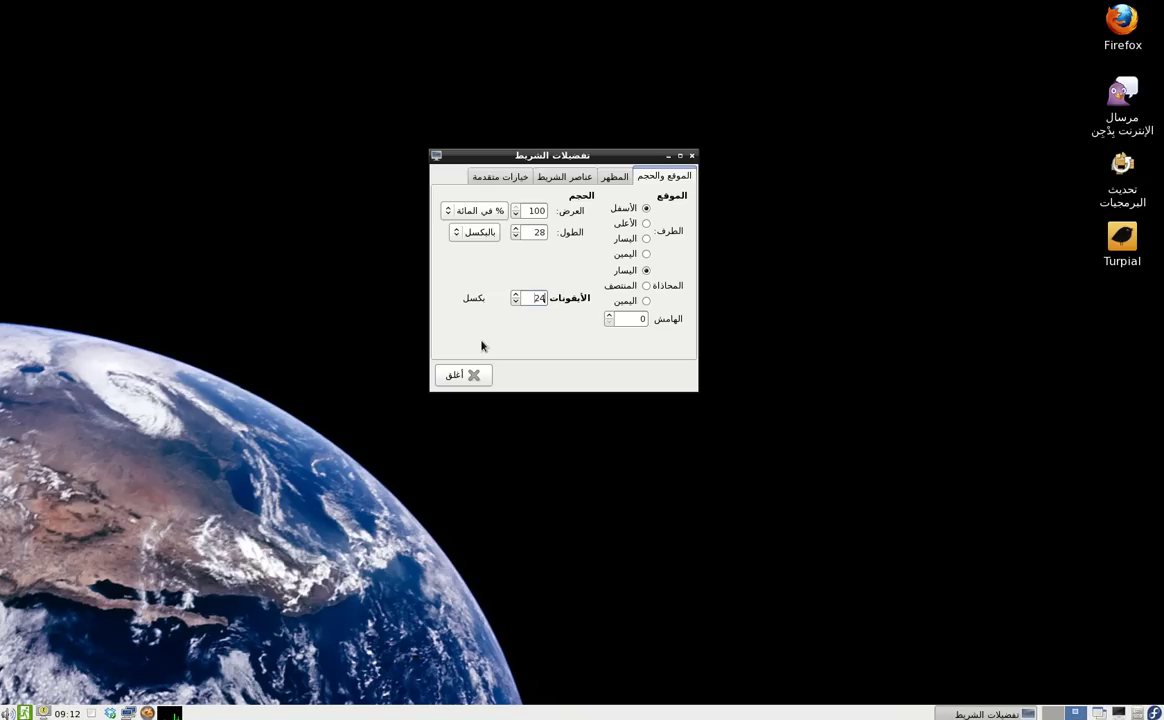
Step: Try a panel margin of 3 and align the panel to the centre
{"action": "scroll", "coordinate": [608, 318], "scroll_direction": "up", "scroll_amount": 3}
{"action": "scroll", "coordinate": [608, 318], "scroll_direction": "up", "scroll_amount": 3}
{"action": "scroll", "coordinate": [610, 326], "scroll_direction": "down", "scroll_amount": 5}
{"action": "scroll", "coordinate": [610, 322], "scroll_direction": "up", "scroll_amount": 3}
{"action": "left_click", "coordinate": [620, 286]}
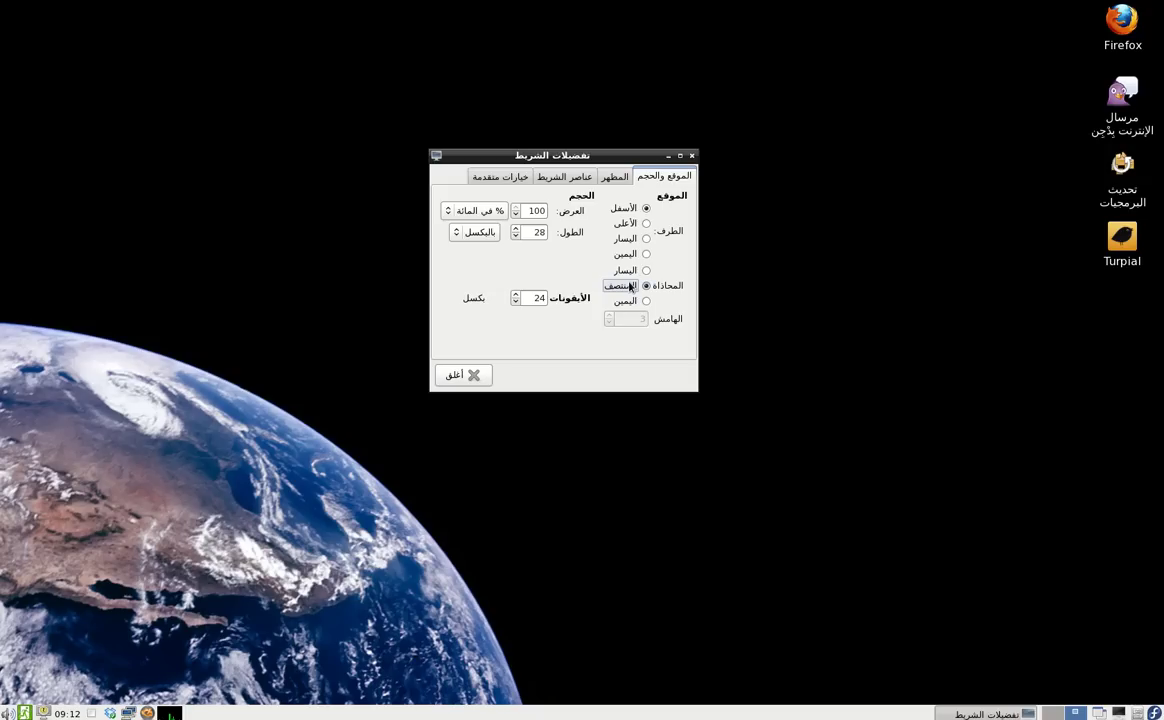
Step: Try right alignment with a margin of 36, reduce the margin to 11, and align the panel to the left
{"action": "left_click", "coordinate": [624, 300]}
{"action": "scroll", "coordinate": [610, 319], "scroll_direction": "up", "scroll_amount": 20}
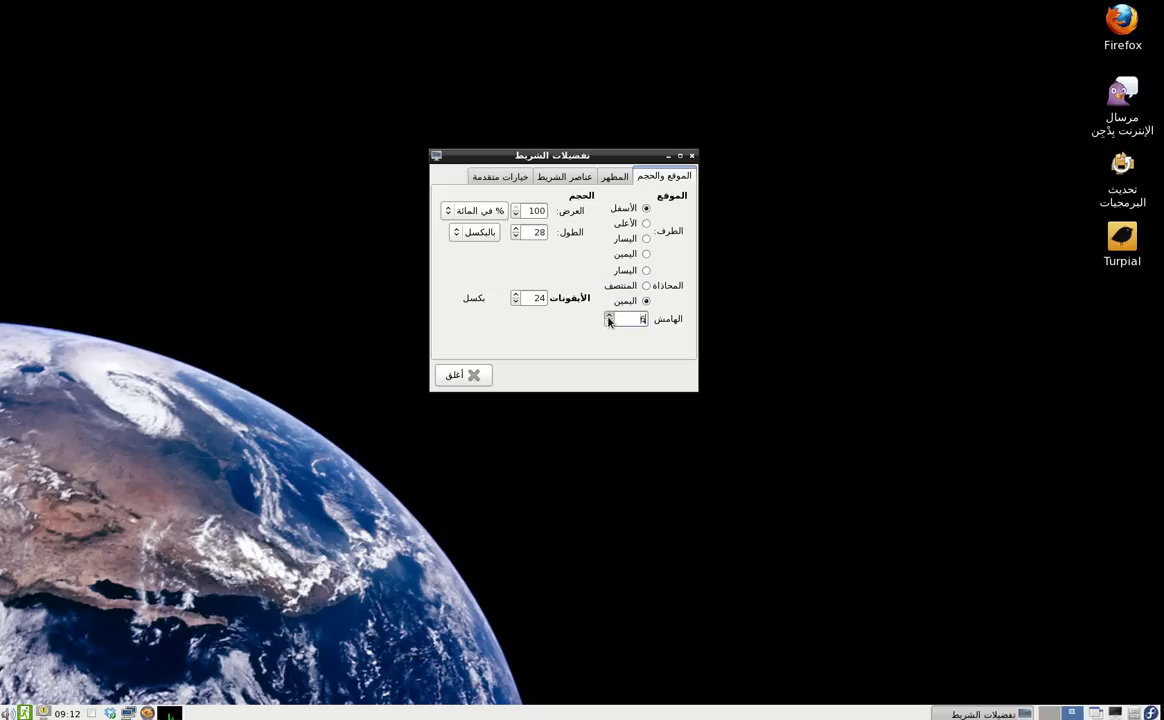
{"action": "left_click", "coordinate": [609, 324]}
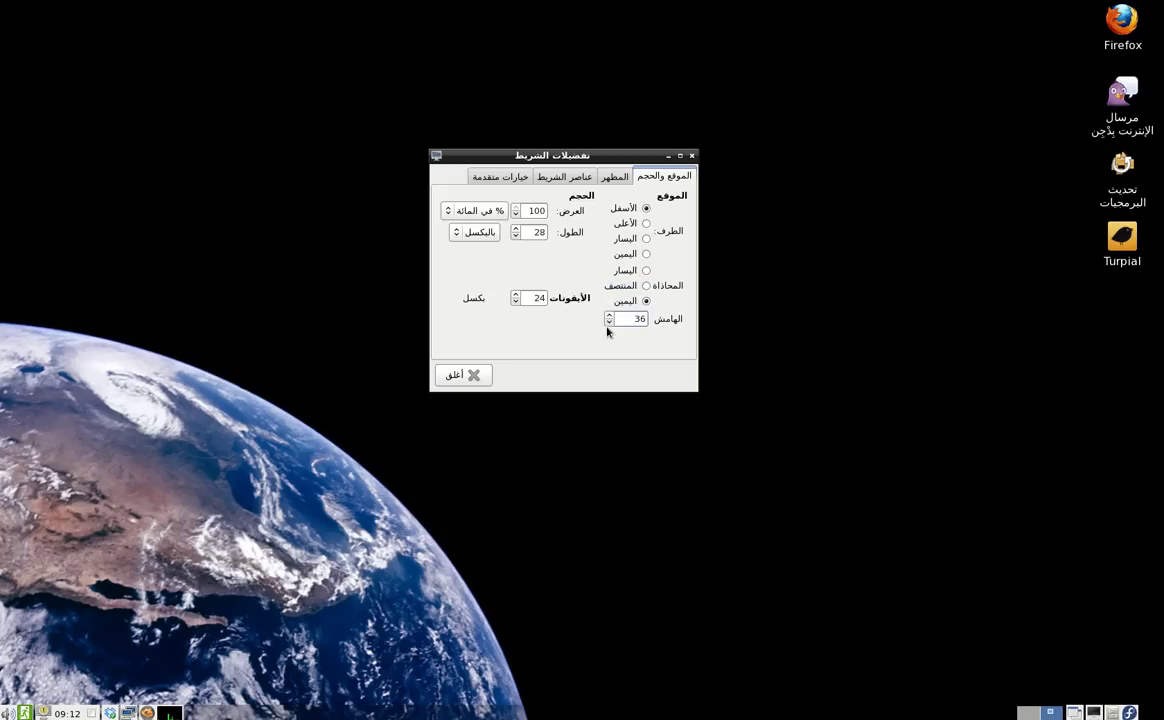
{"action": "scroll", "coordinate": [609, 319], "scroll_direction": "down", "scroll_amount": 15}
{"action": "left_click", "coordinate": [624, 270]}
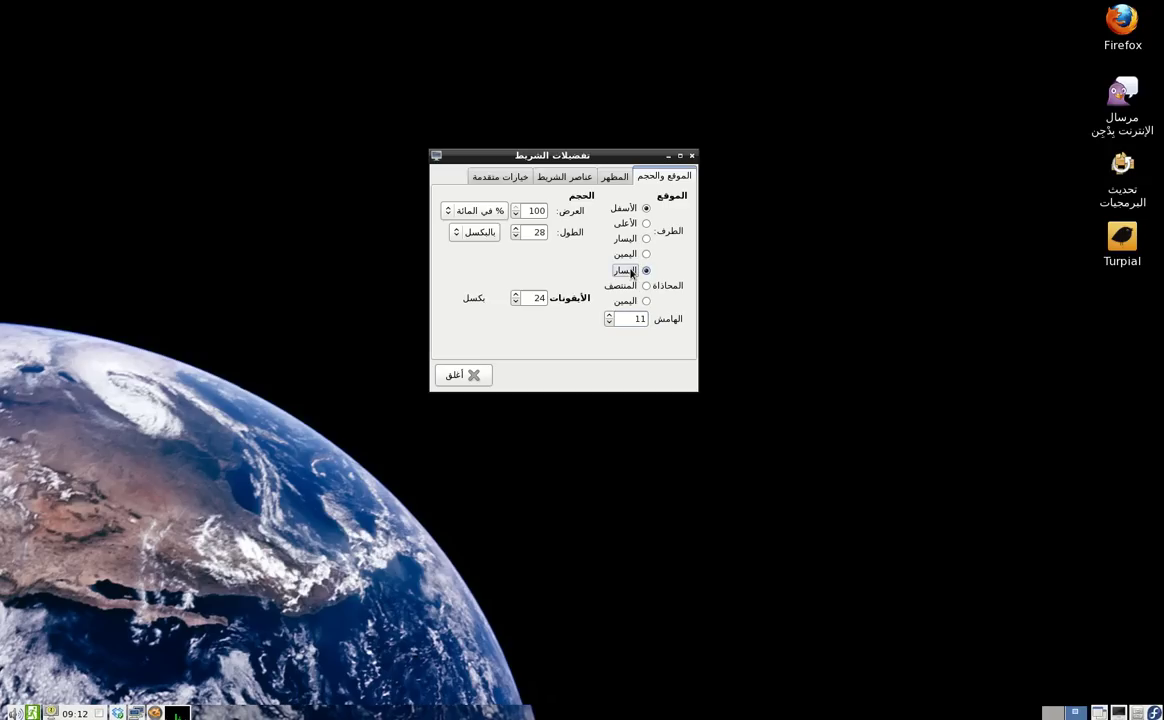